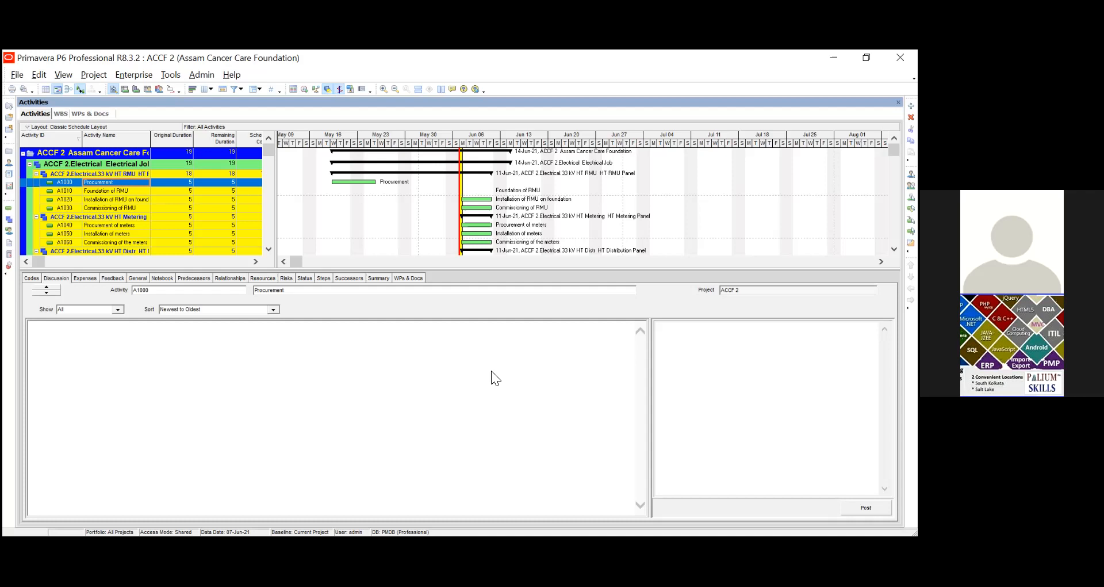
- Add a new baseline to the Assam Cancer Care Foundation project by saving a copy of the current project
left_click(95, 77)
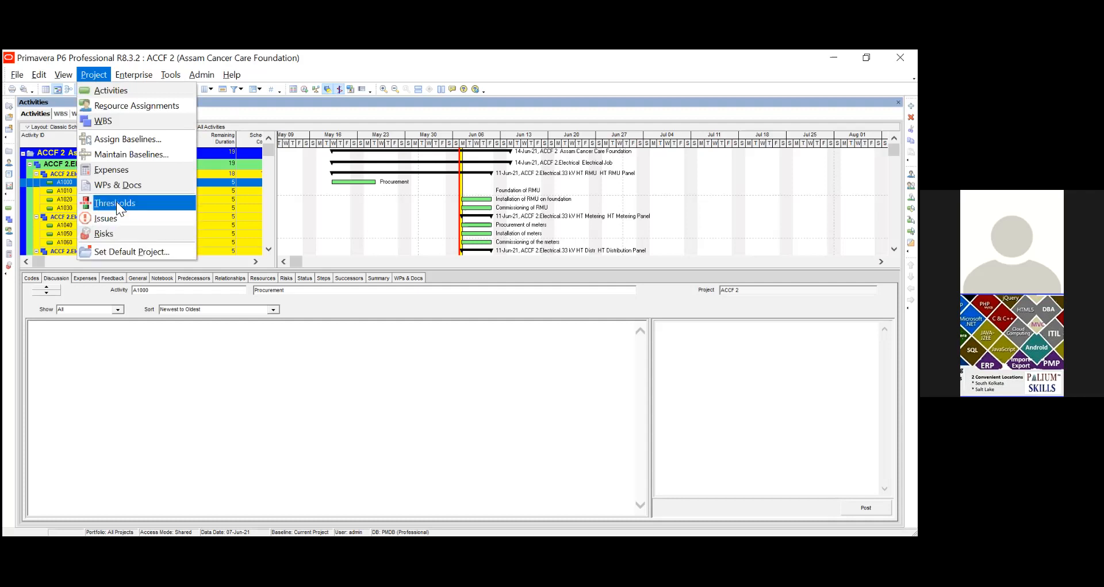
left_click(123, 154)
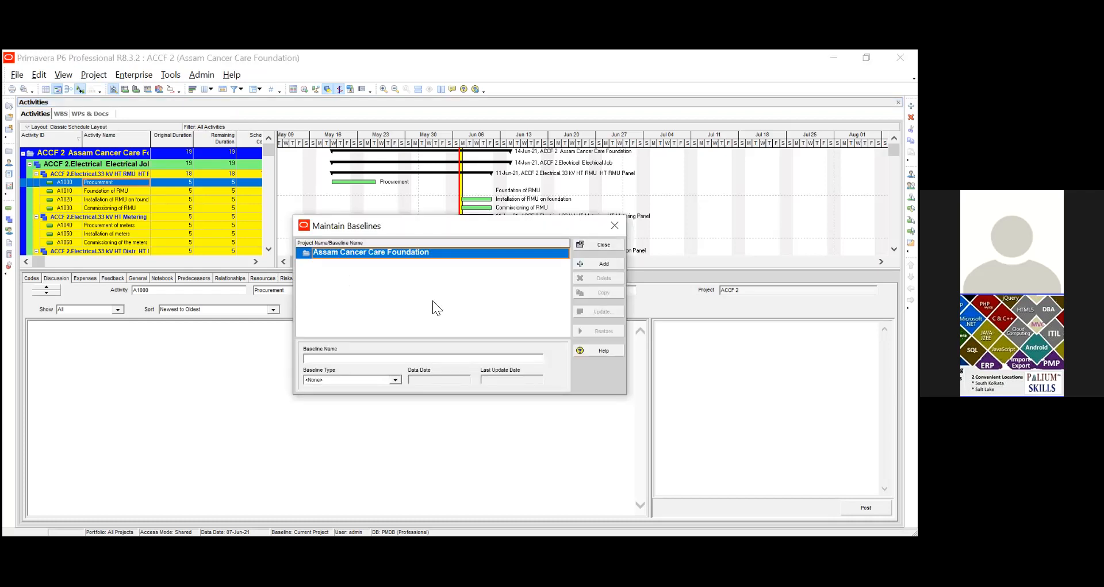
left_click(588, 264)
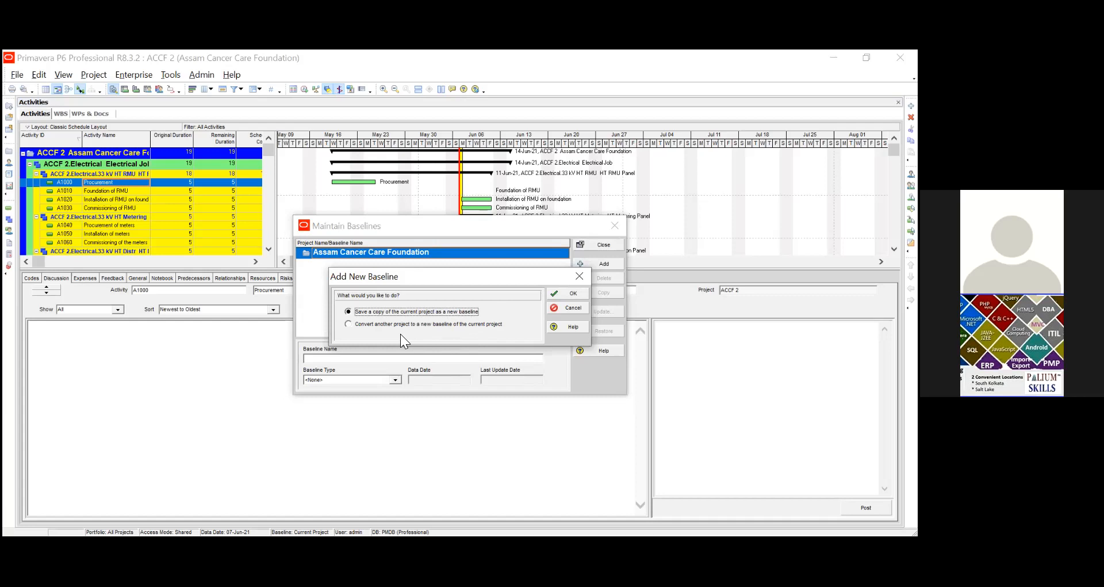
left_click(560, 291)
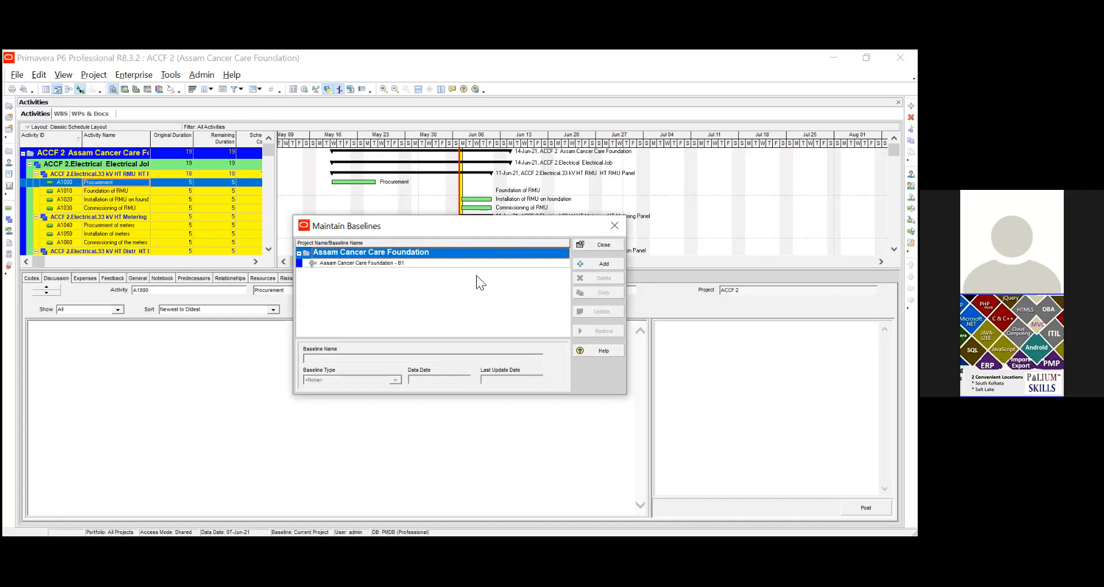
- Set the new baseline's type to Initial Planning Baseline and finish maintaining the baselines
left_click(384, 262)
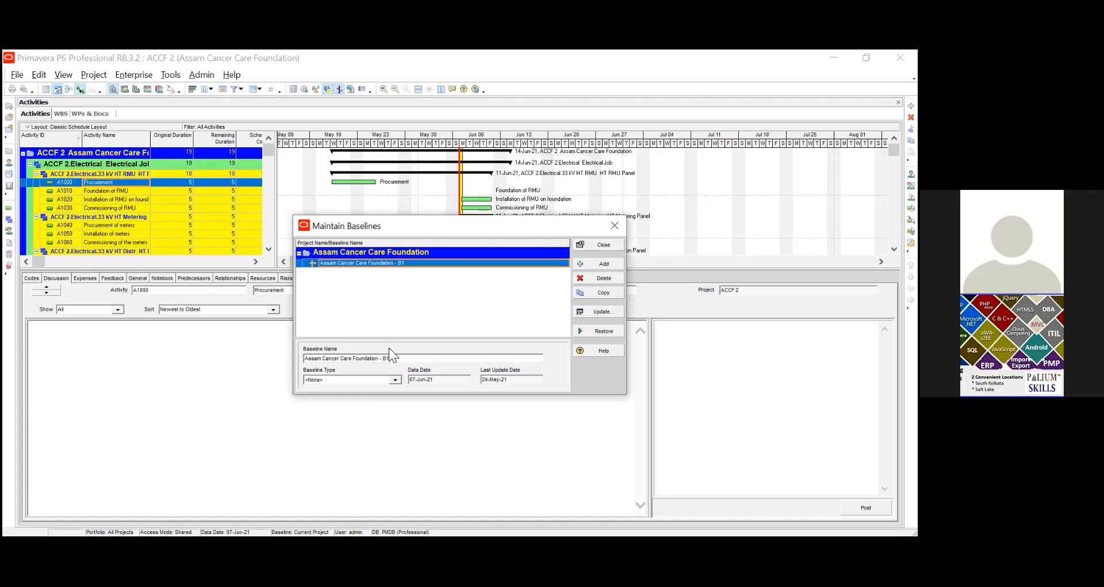
left_click(396, 381)
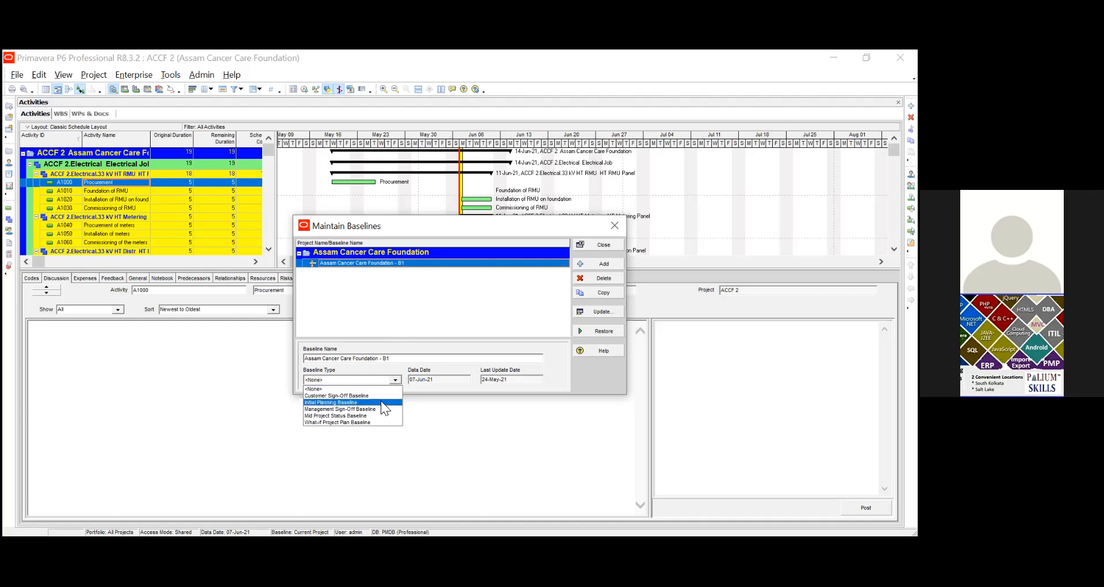
left_click(381, 402)
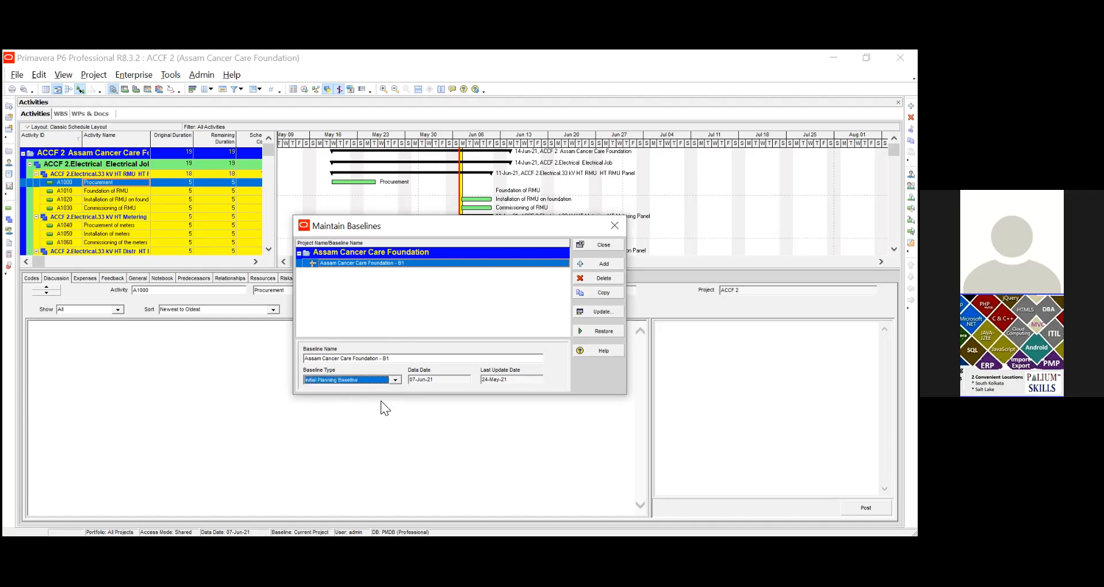
left_click(473, 359)
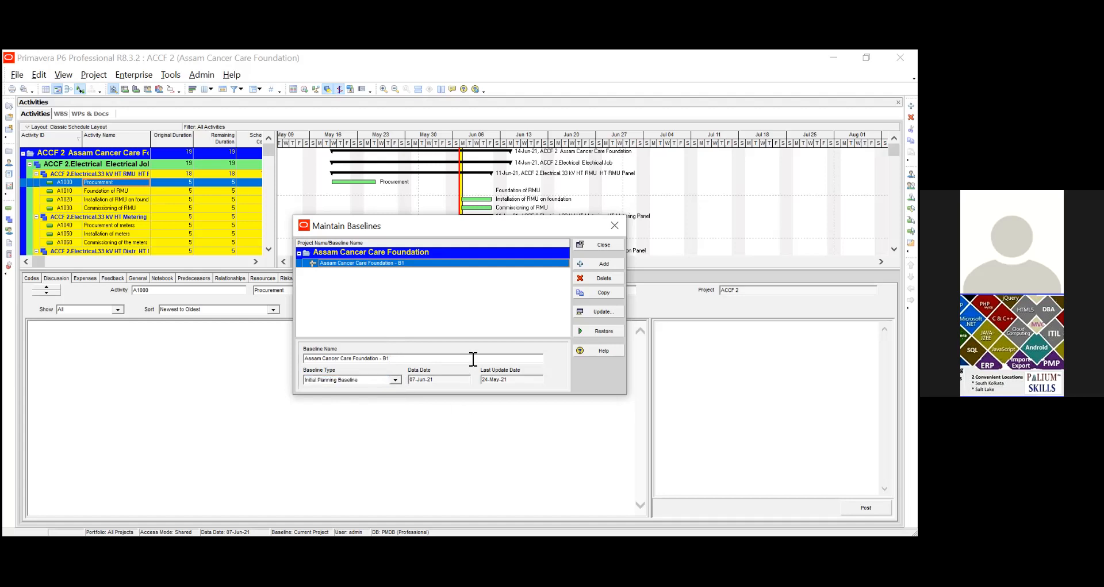
left_click(596, 244)
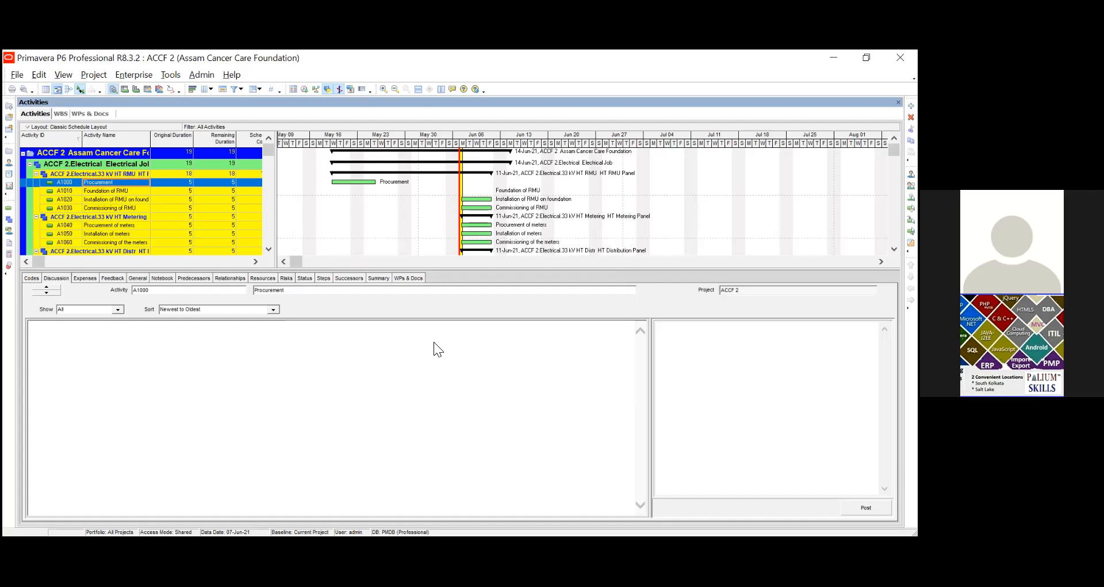
- Assign Assam Cancer Care Foundation - B1 as the primary user baseline, keeping the project baseline on Current Project
left_click(90, 76)
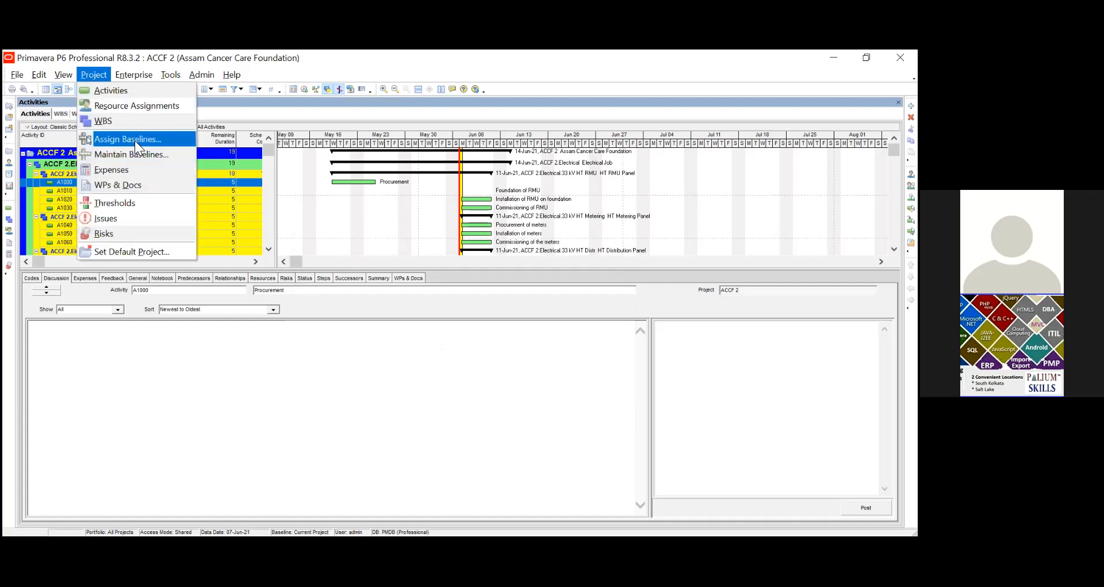
left_click(135, 140)
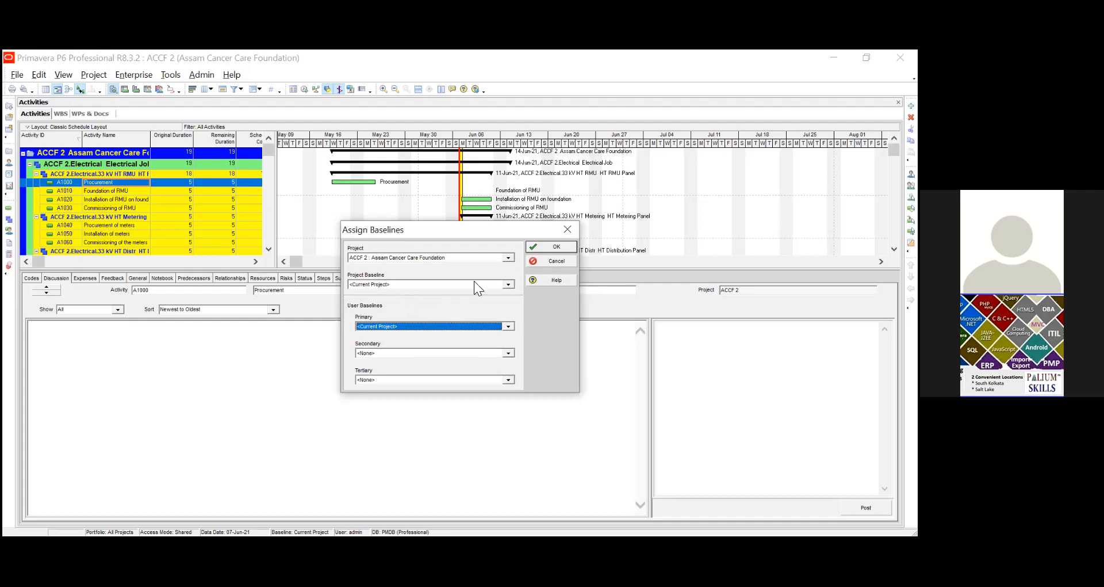
left_click(511, 284)
left_click(512, 284)
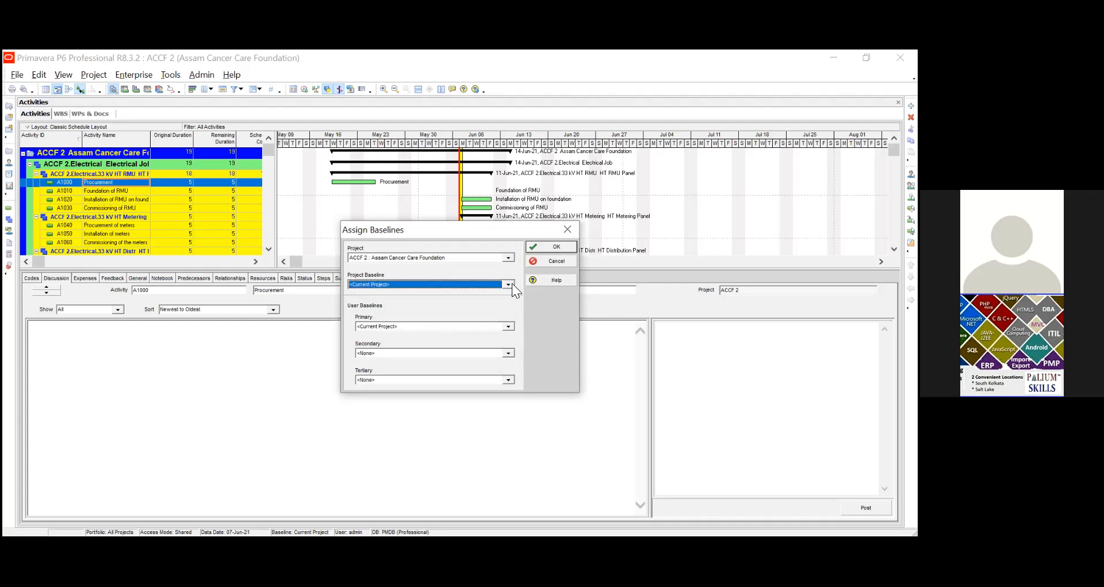
left_click(507, 326)
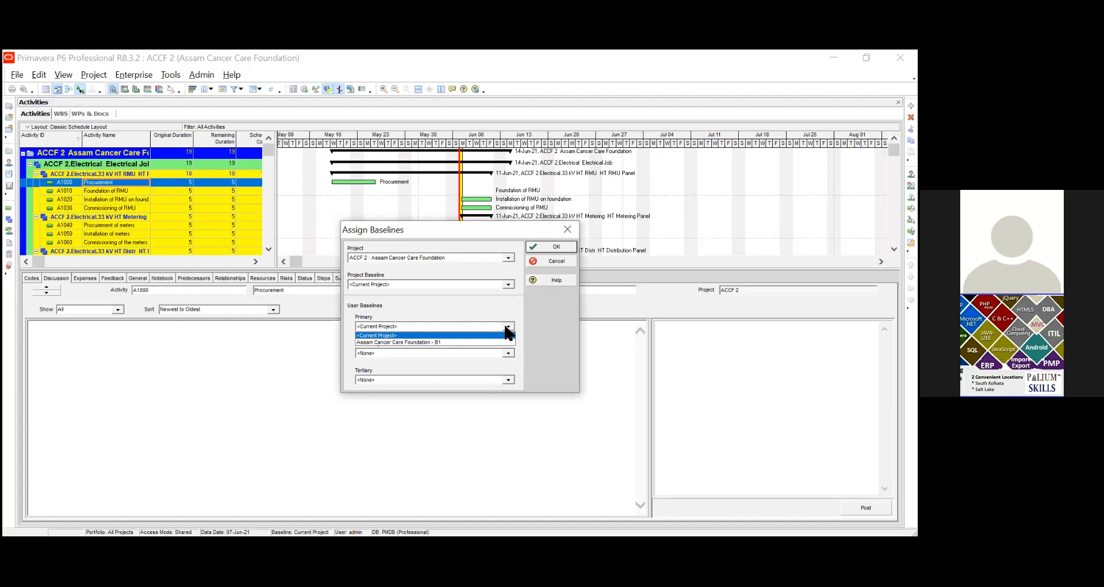
left_click(480, 342)
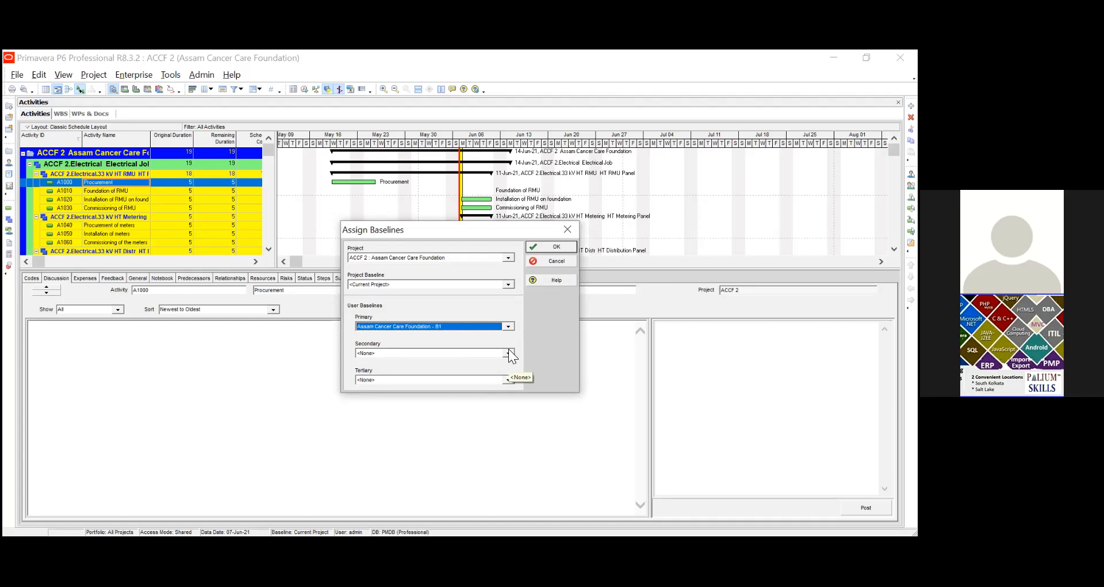
left_click(555, 245)
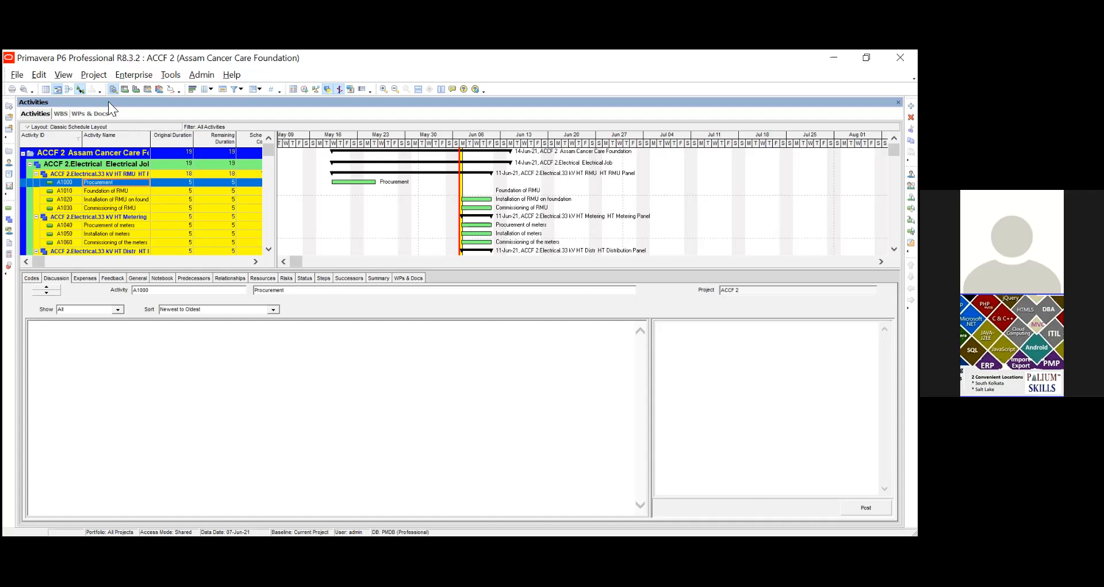
- Open the global Baseline vs. Current layout without saving changes to the Classic Schedule layout
left_click(64, 75)
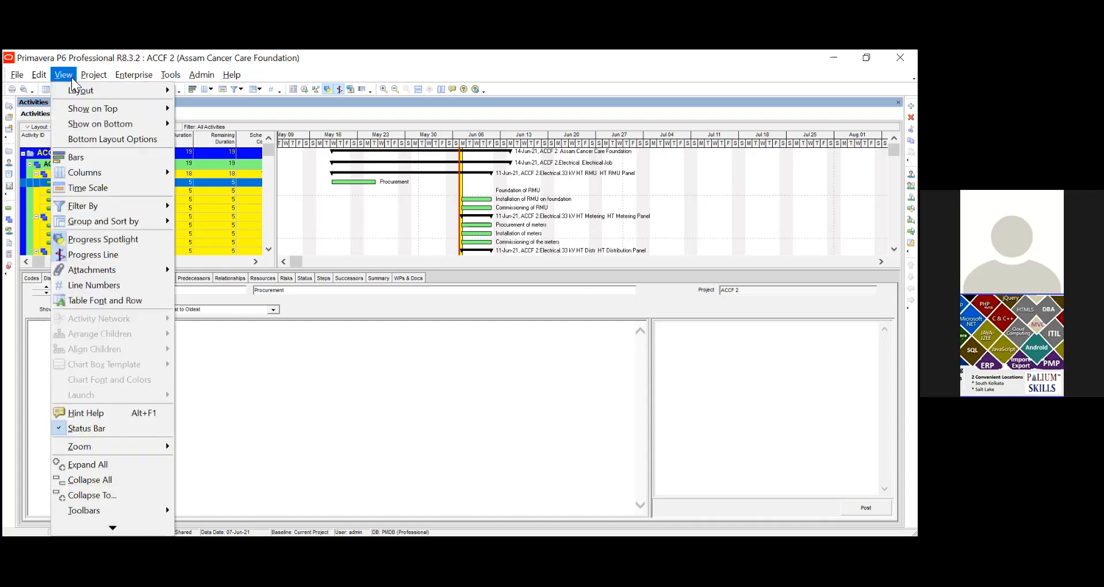
mouse_move(89, 92)
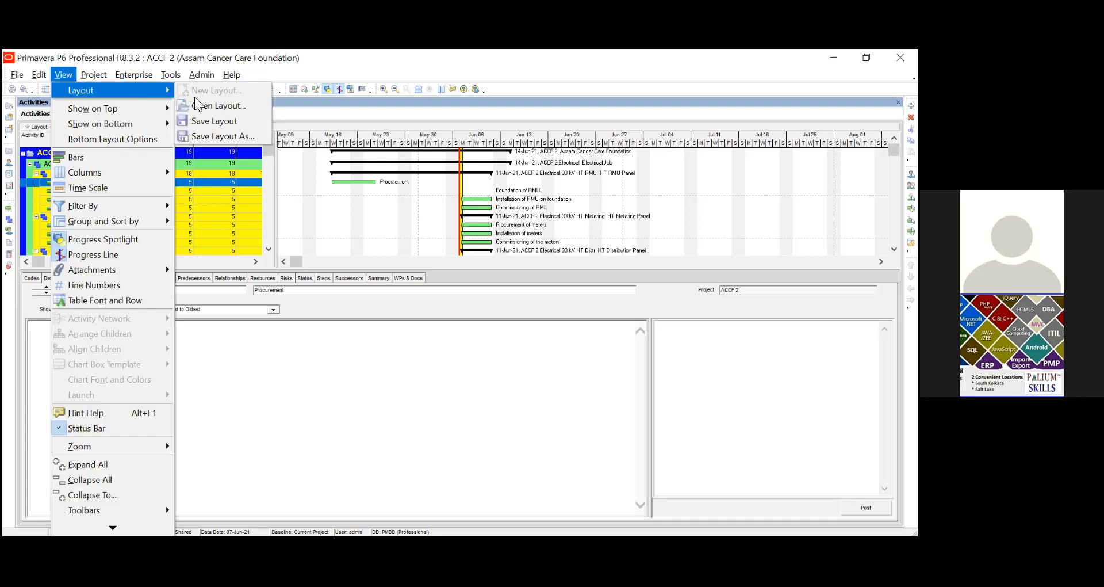
left_click(218, 105)
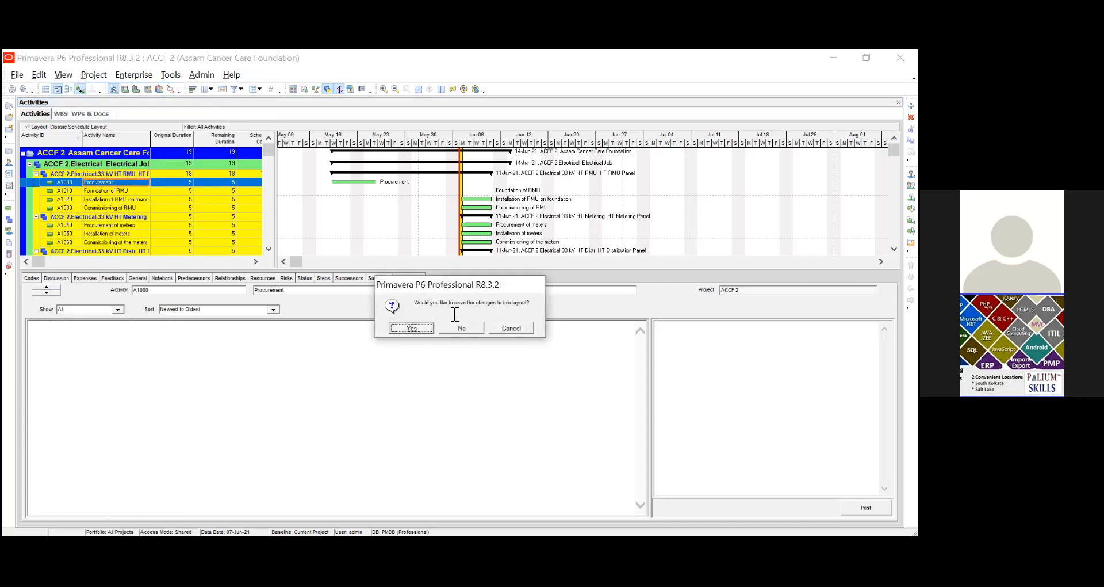
left_click(452, 329)
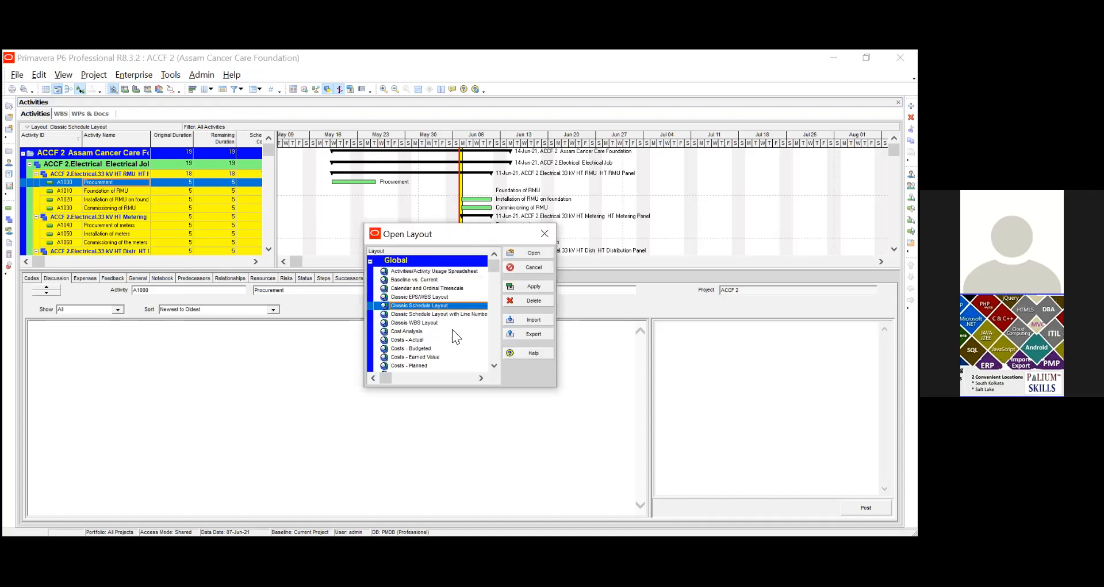
left_click(497, 367)
left_click(497, 367)
left_click(498, 368)
left_click(497, 368)
left_click(497, 368)
left_click(498, 368)
left_click(498, 368)
left_click(498, 368)
left_click(497, 368)
left_click(497, 368)
left_click_drag(496, 328, 496, 263)
left_click(434, 281)
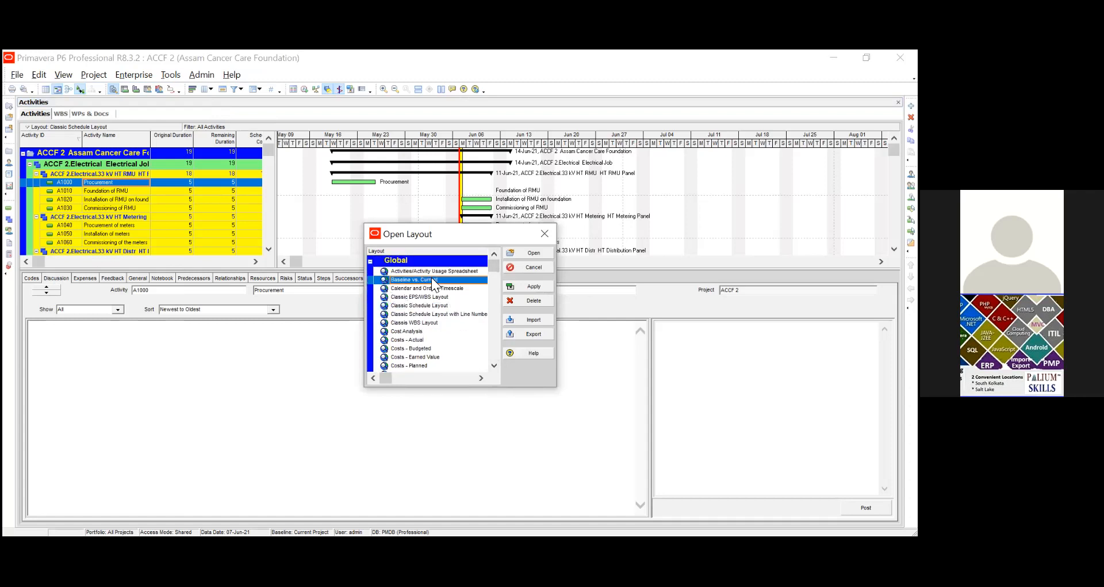
left_click(530, 253)
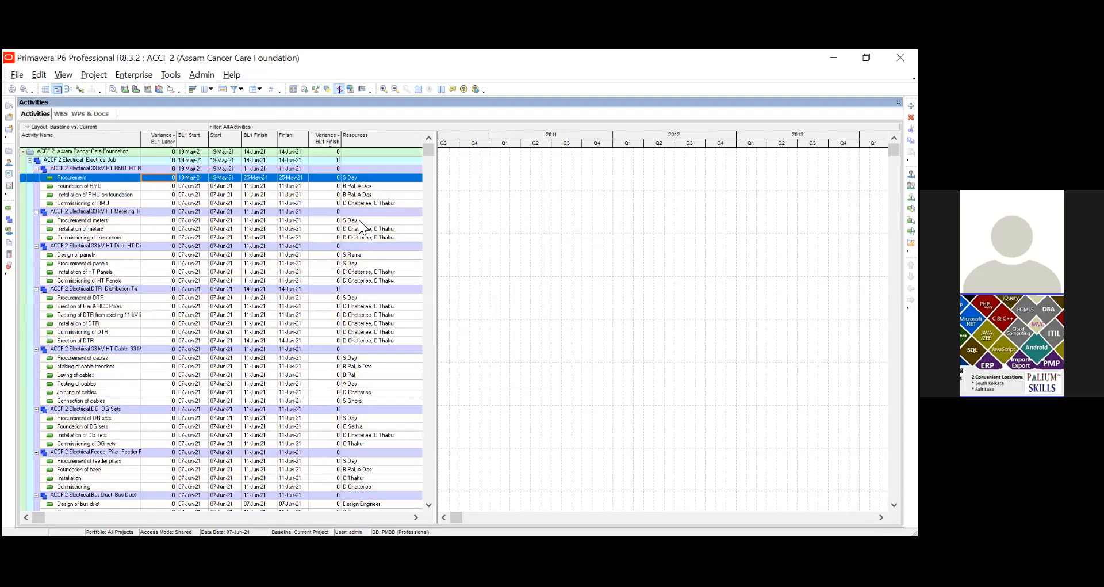
- Examine the Gantt chart in the 2021 period where the project's activity bars lie
mouse_move(429, 153)
left_mouse_down()
mouse_move(426, 296)
mouse_move(435, 148)
left_mouse_up()
left_click(882, 518)
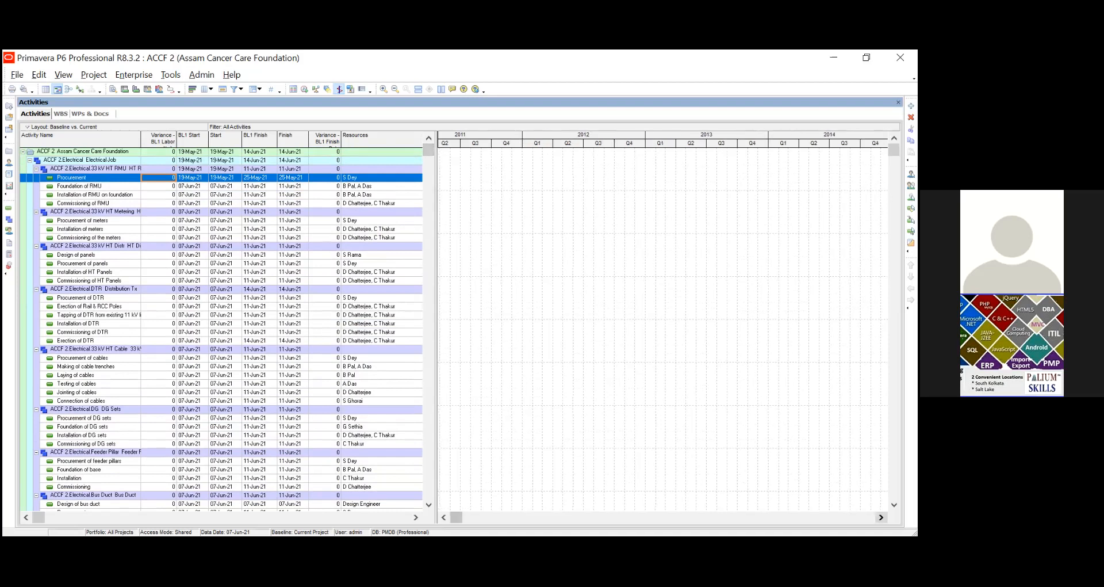
left_click(881, 517)
left_click(881, 517)
left_click(881, 518)
left_click(881, 517)
left_click(881, 517)
left_click(881, 517)
left_click(881, 517)
left_click(881, 517)
left_click(881, 517)
left_click(881, 517)
left_click(881, 518)
left_click(881, 517)
left_click(881, 517)
left_click(882, 517)
left_click(881, 517)
left_click(881, 517)
left_click(881, 517)
left_click(881, 517)
left_click(881, 517)
left_click(881, 517)
left_click(881, 517)
left_click(881, 517)
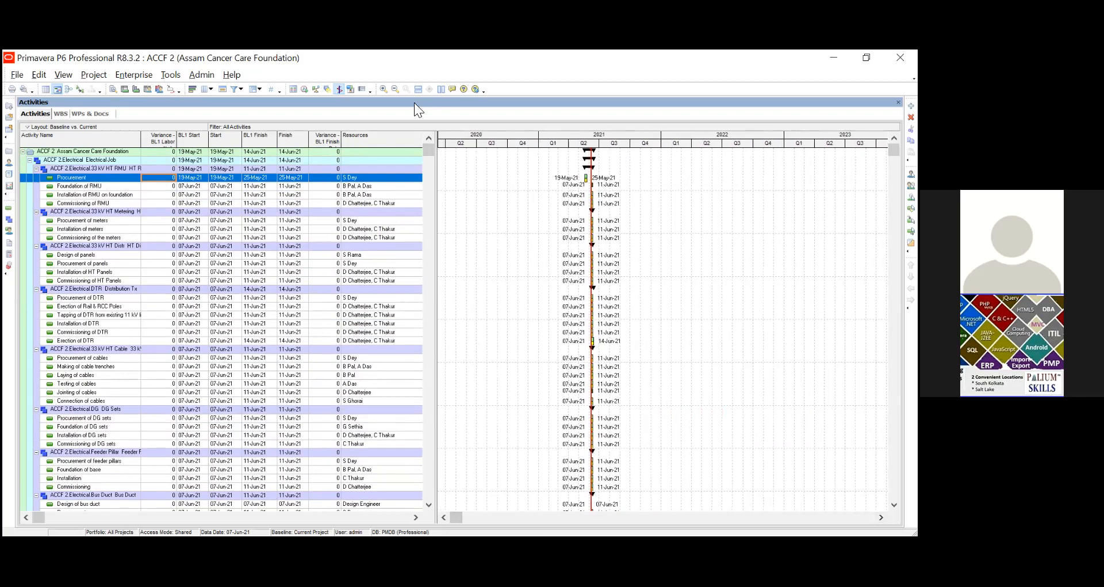
- Inspect the baseline and current activity bars around May and June 2021 on a week-and-day timescale
left_click(383, 88)
left_click(383, 89)
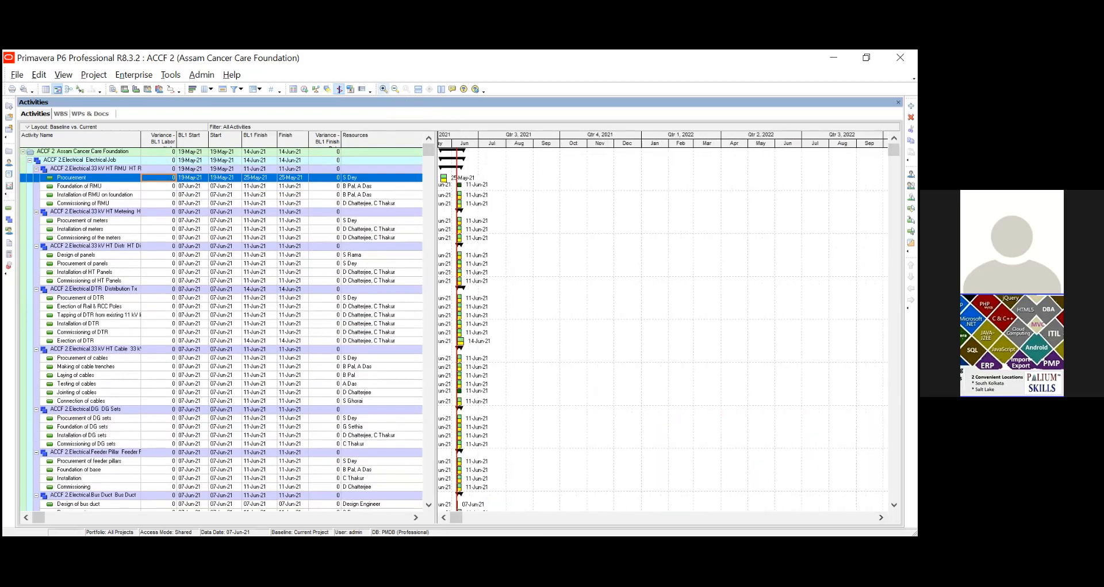
left_click(444, 517)
left_click(444, 517)
left_click(444, 517)
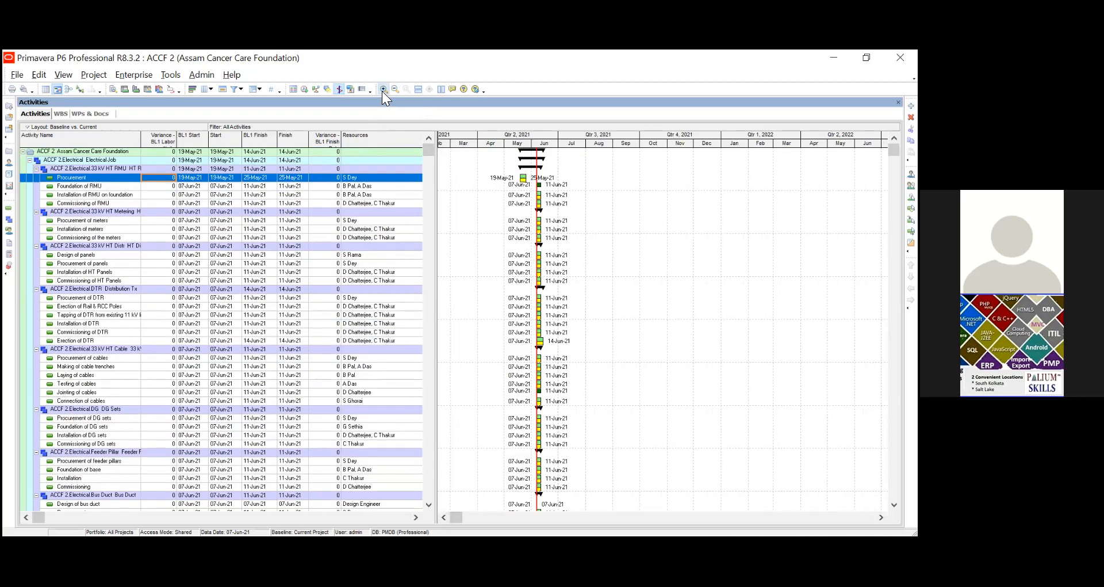
left_click(383, 91)
left_click(383, 91)
left_click(443, 518)
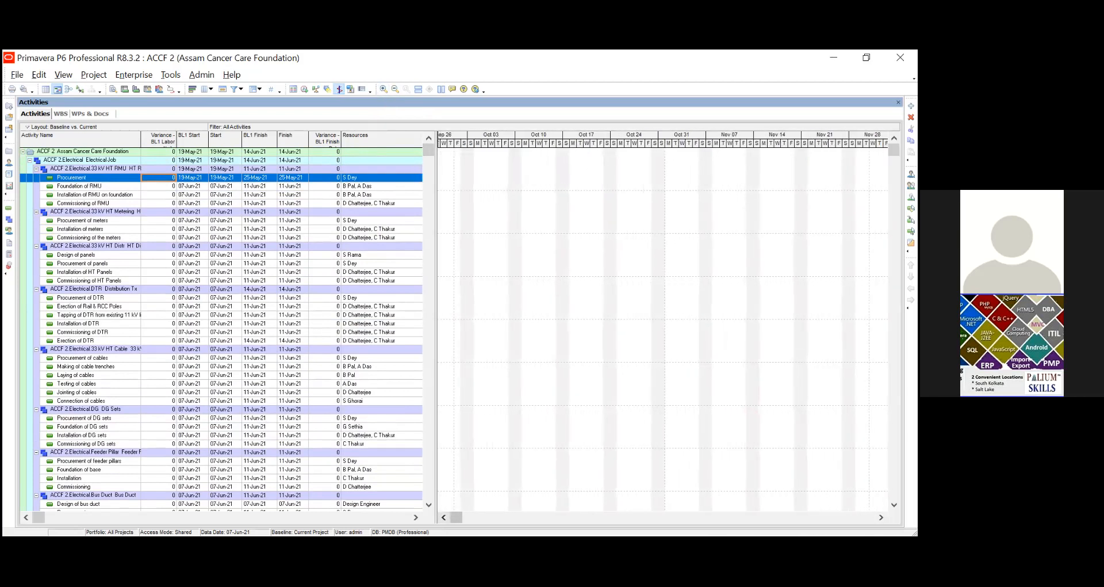
left_click(882, 517)
left_click(881, 517)
left_click(396, 91)
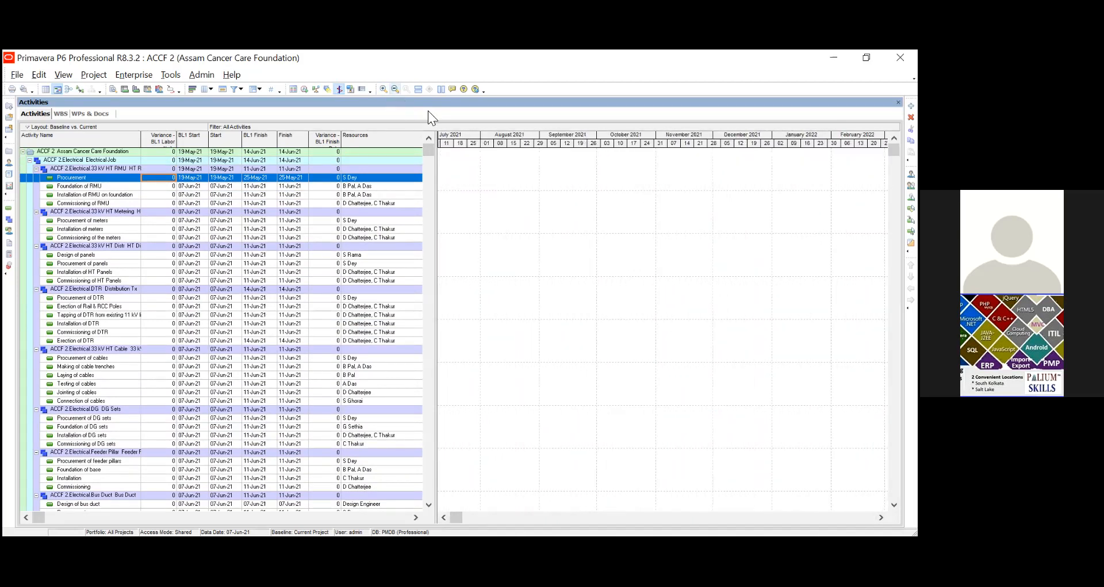
left_click(395, 92)
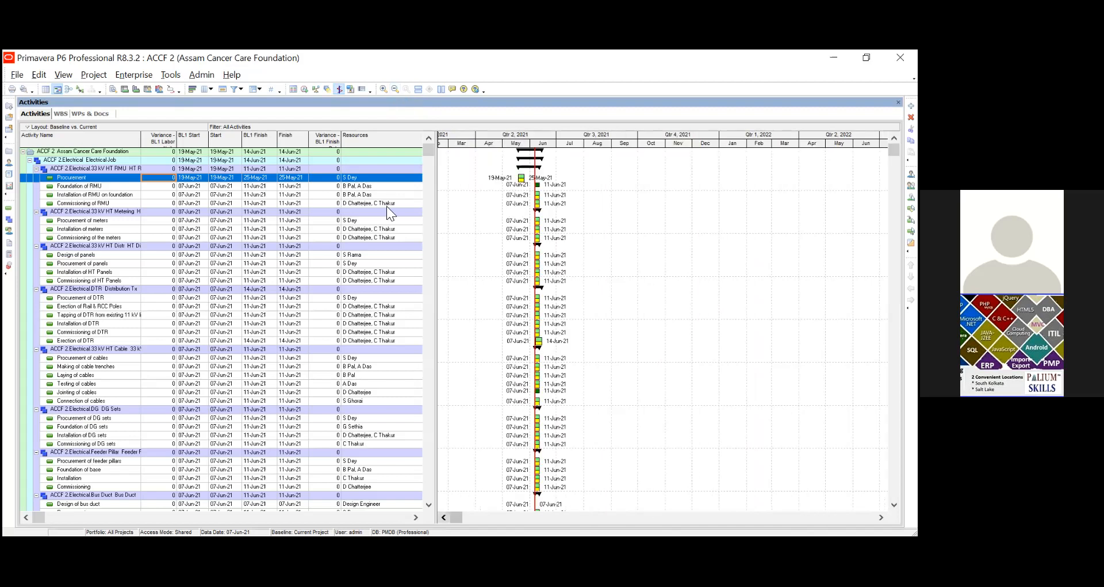
left_click(383, 89)
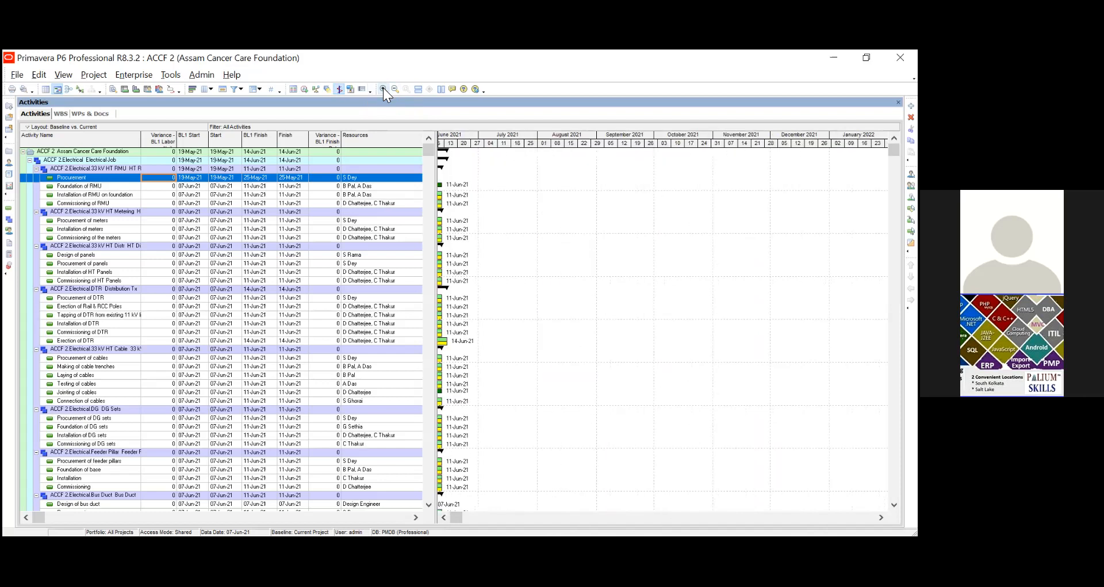
left_click(443, 517)
left_click(444, 517)
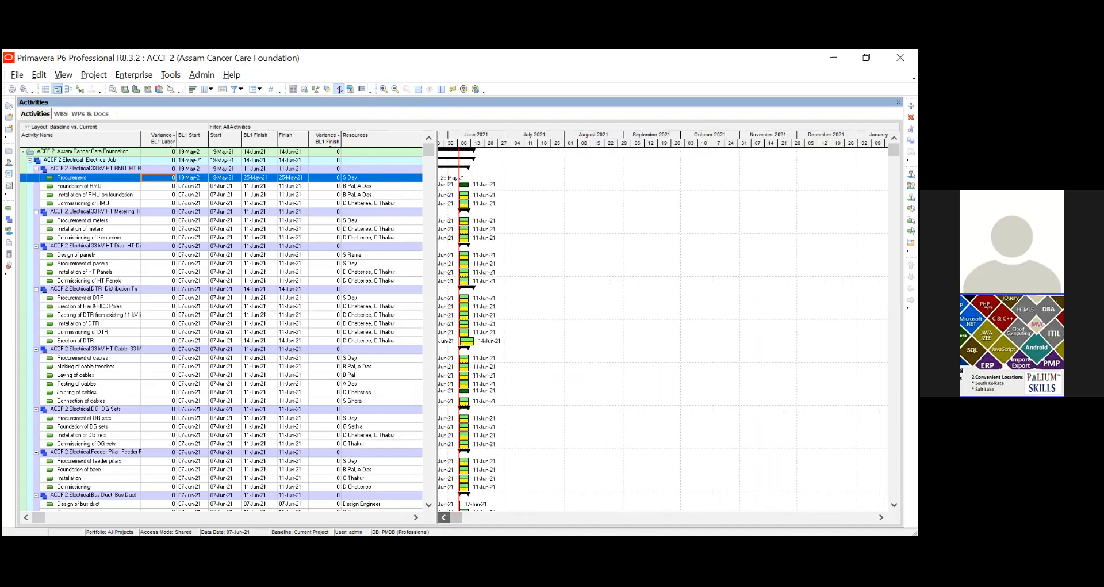
left_click(444, 517)
left_click(444, 517)
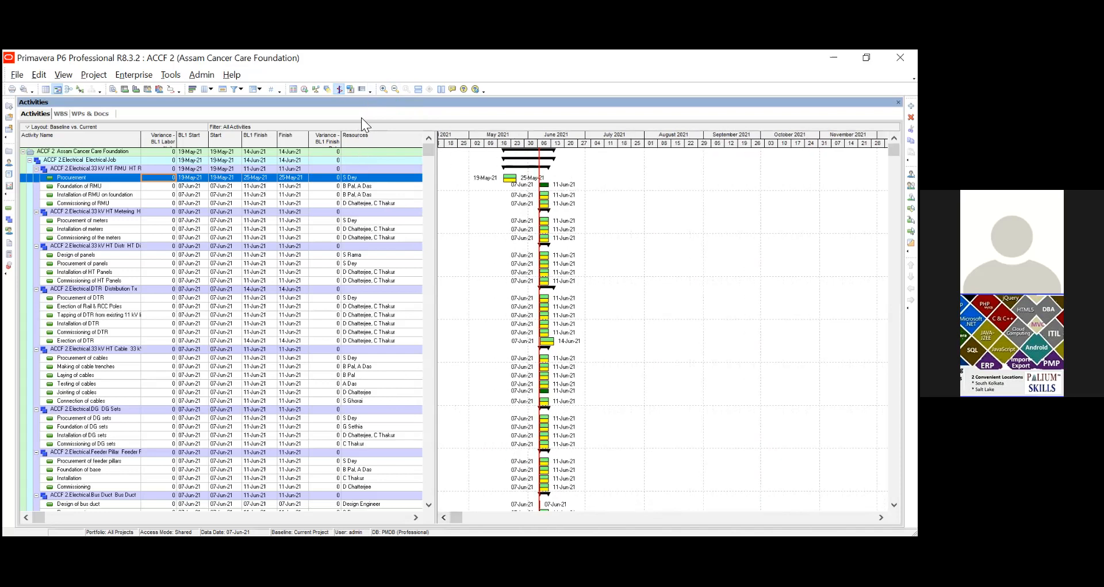
left_click(384, 91)
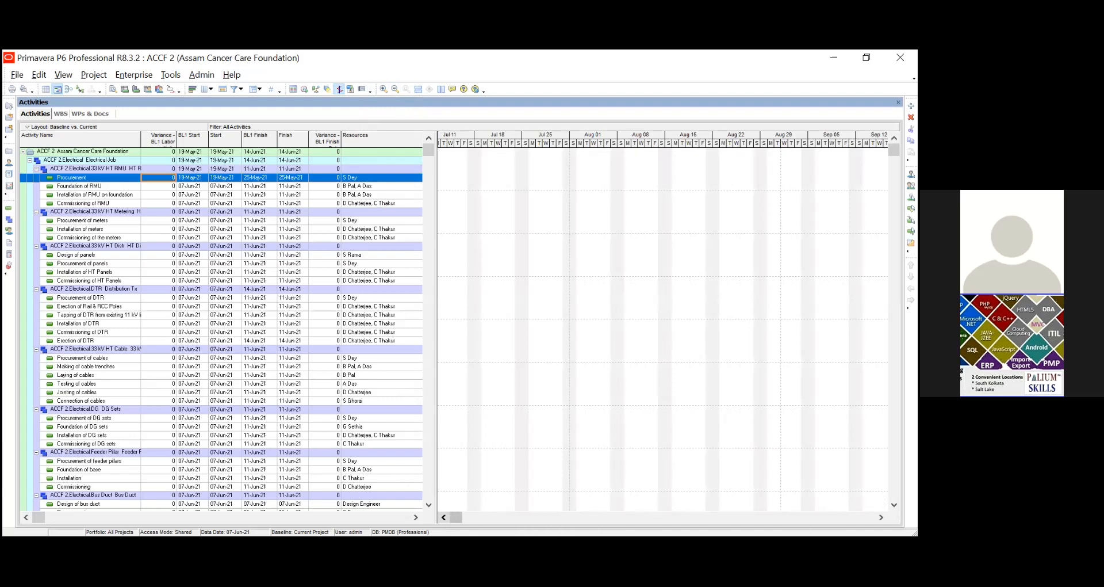
left_click(444, 517)
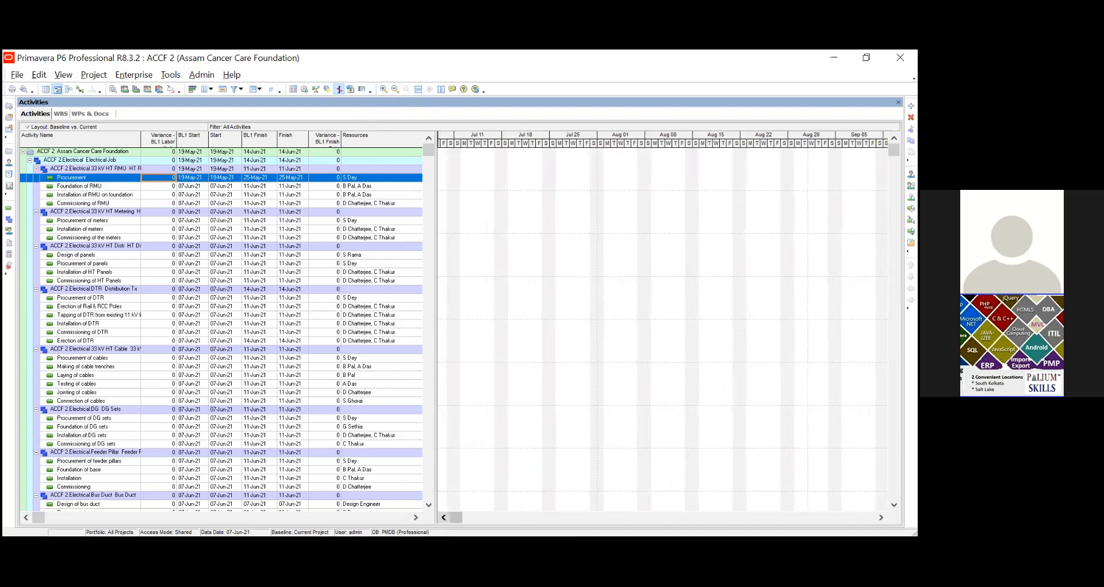
left_click(444, 517)
left_click(443, 517)
left_click(443, 517)
left_click(444, 517)
left_click(444, 517)
left_click(443, 517)
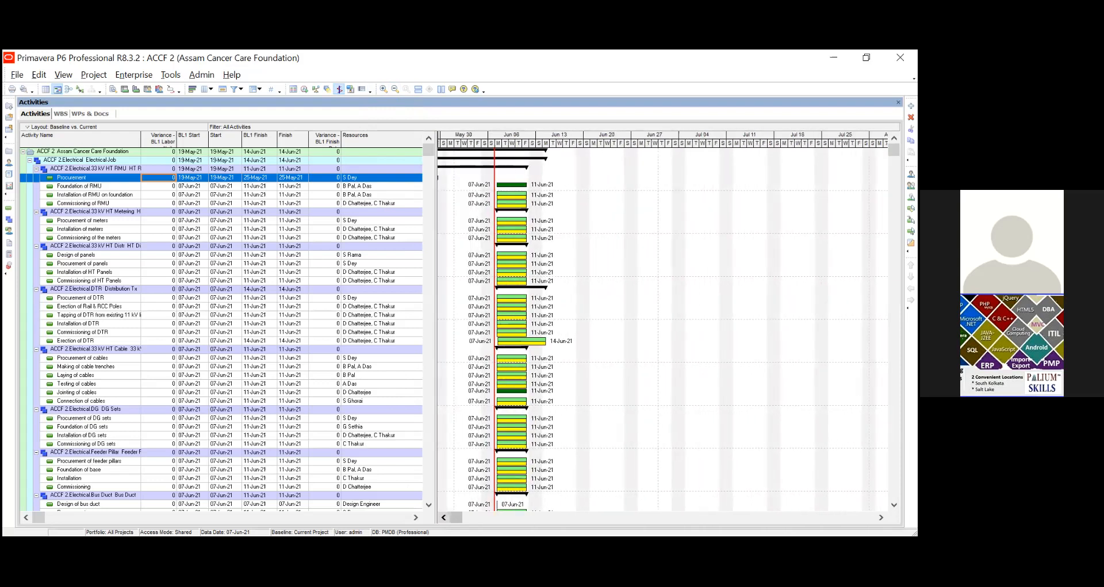
left_click(444, 517)
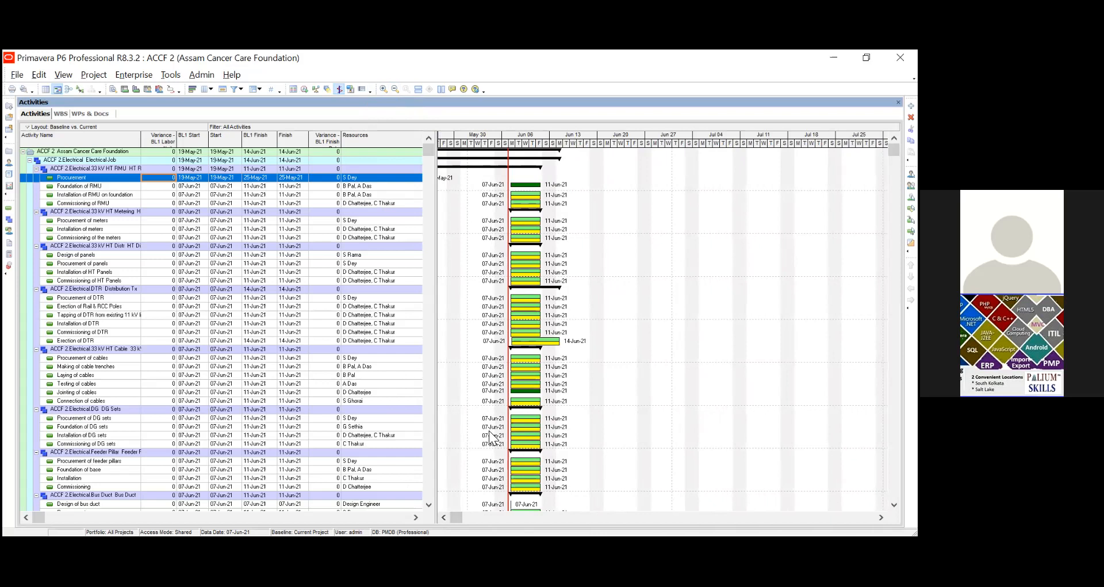
- Inspect the May 2021 Procurement bar and the start dates of the first RMU Panel activities
left_click(444, 517)
left_click(444, 517)
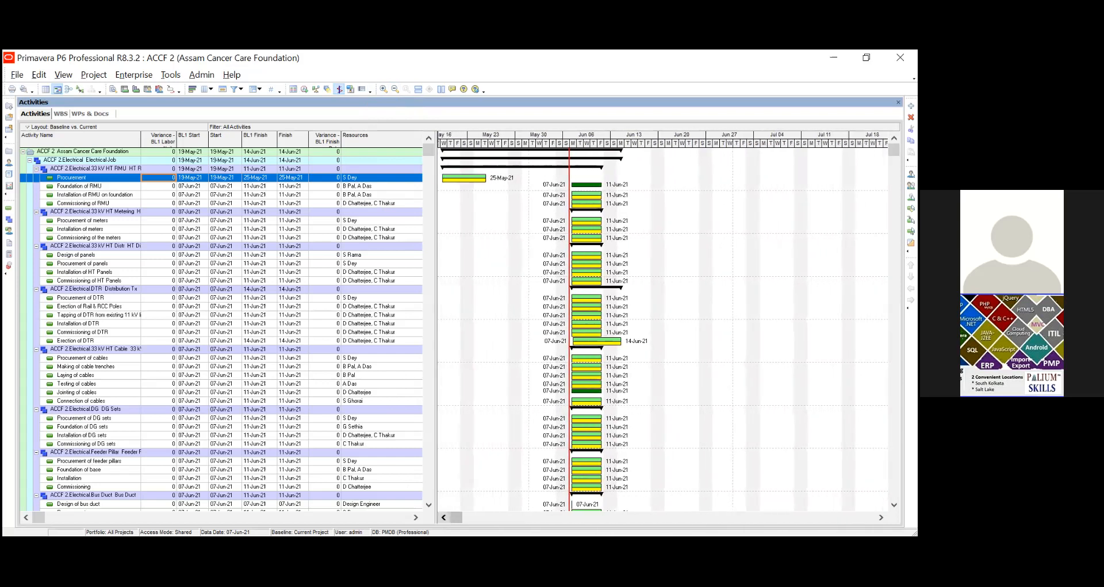
left_click(443, 517)
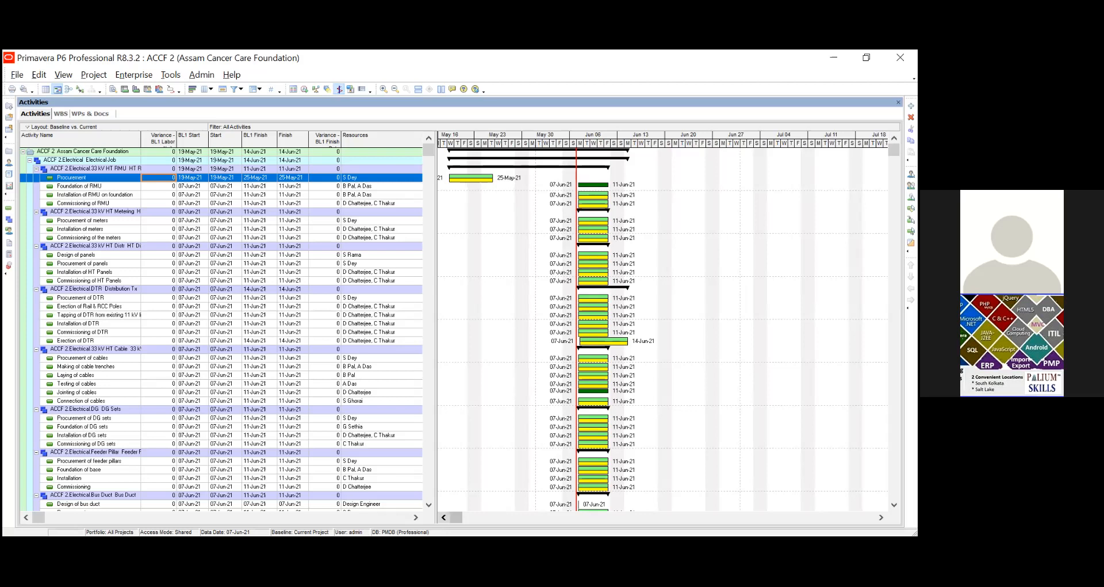
left_click(222, 186)
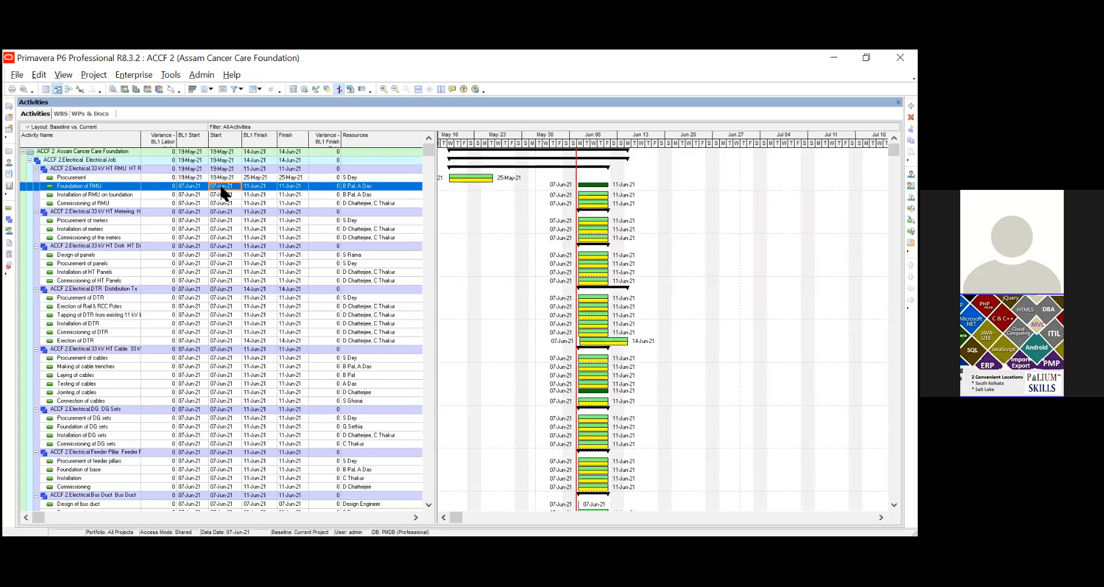
left_click(224, 194)
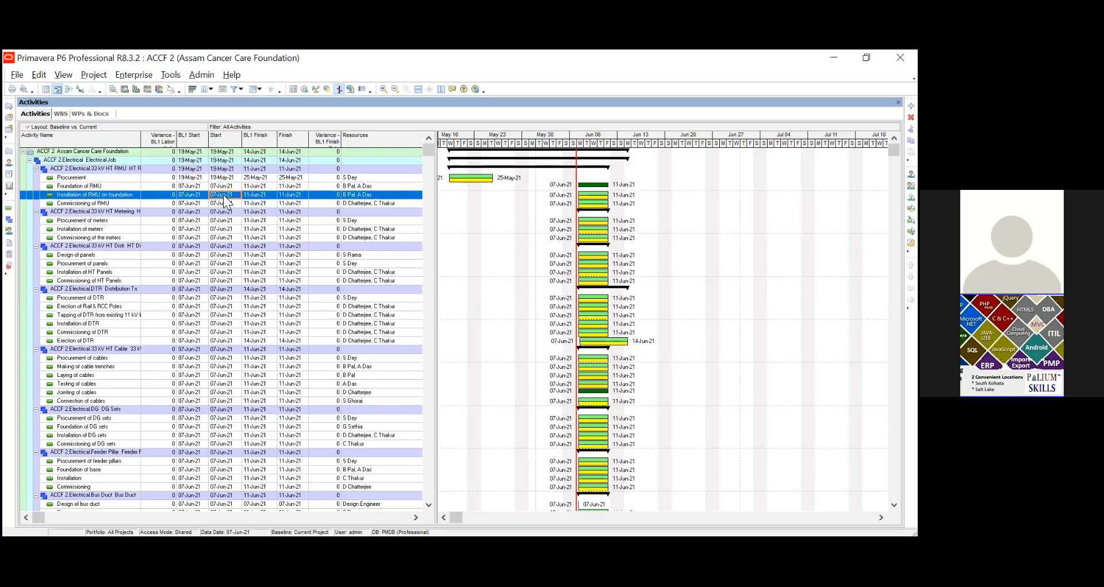
left_click(225, 178)
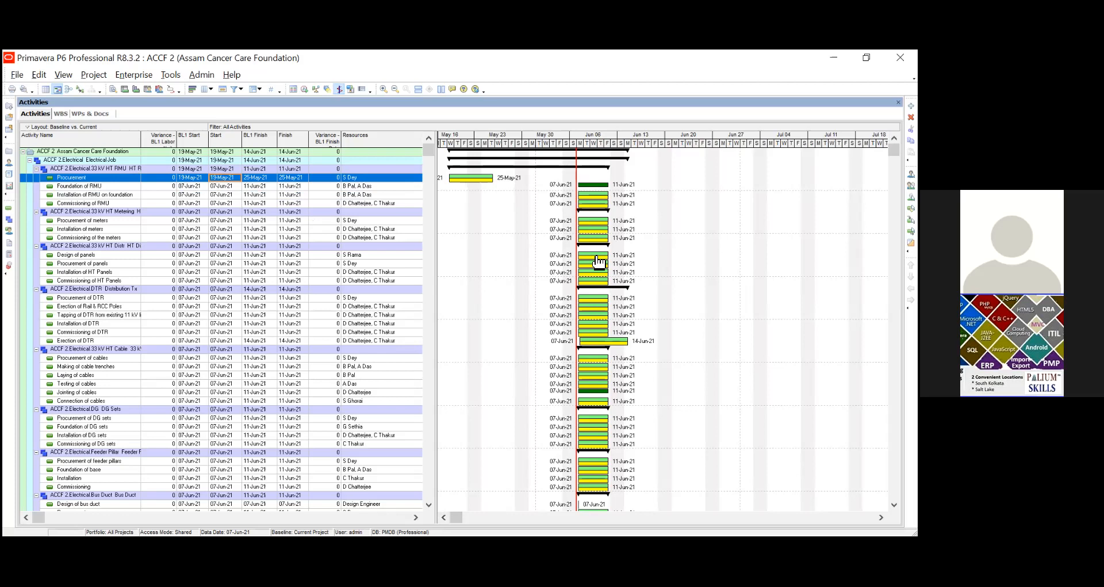
- Review the Gantt bar definitions for Primary Baseline, Critical Remaining Work, Remaining Work and Remaining Level of Effort without changing them
right_click(604, 198)
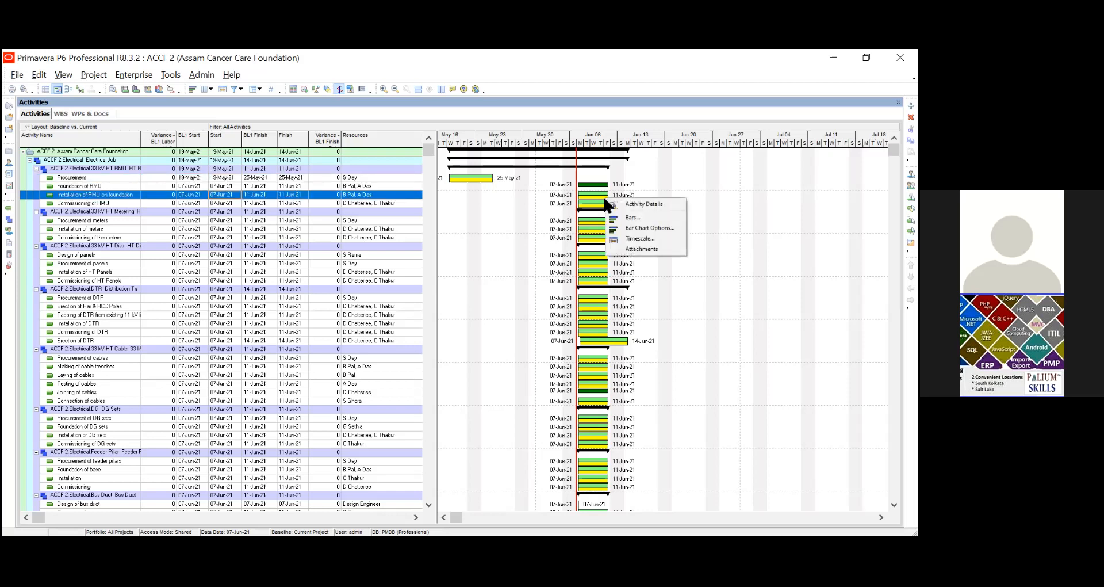
left_click(635, 217)
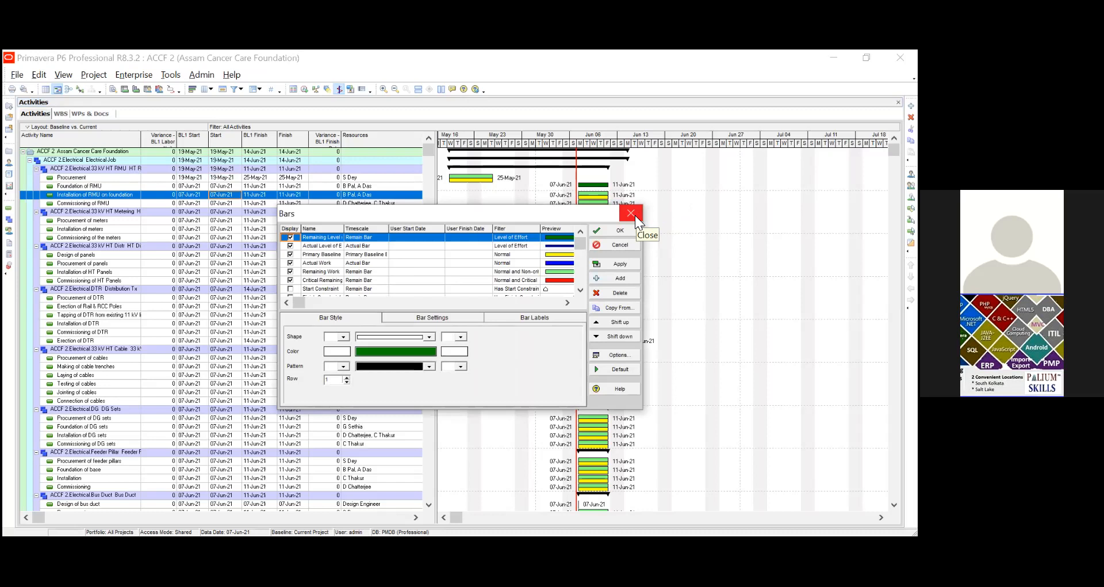
left_click(331, 254)
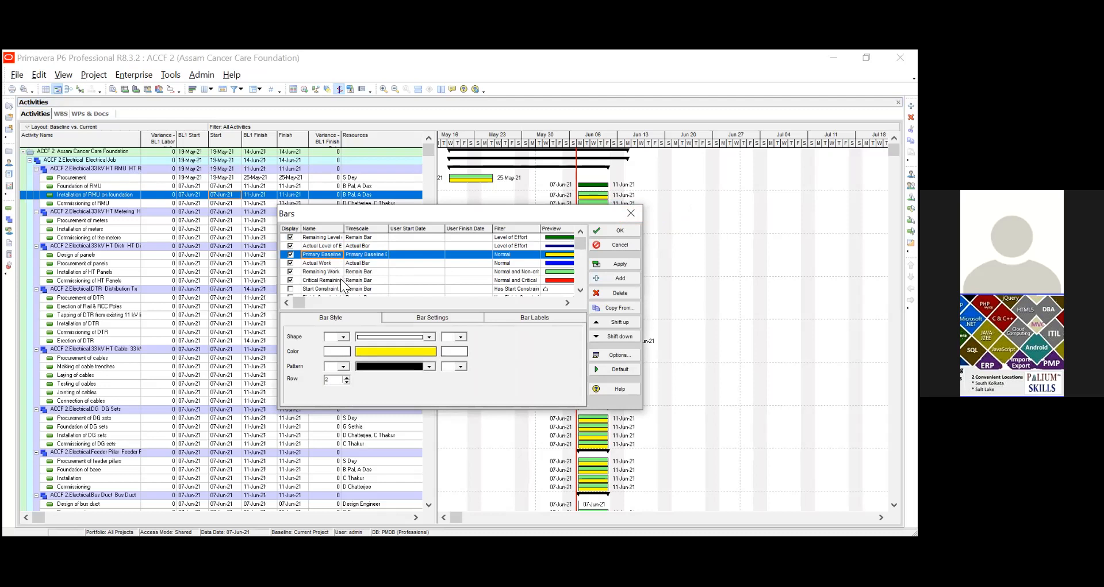
left_click(340, 280)
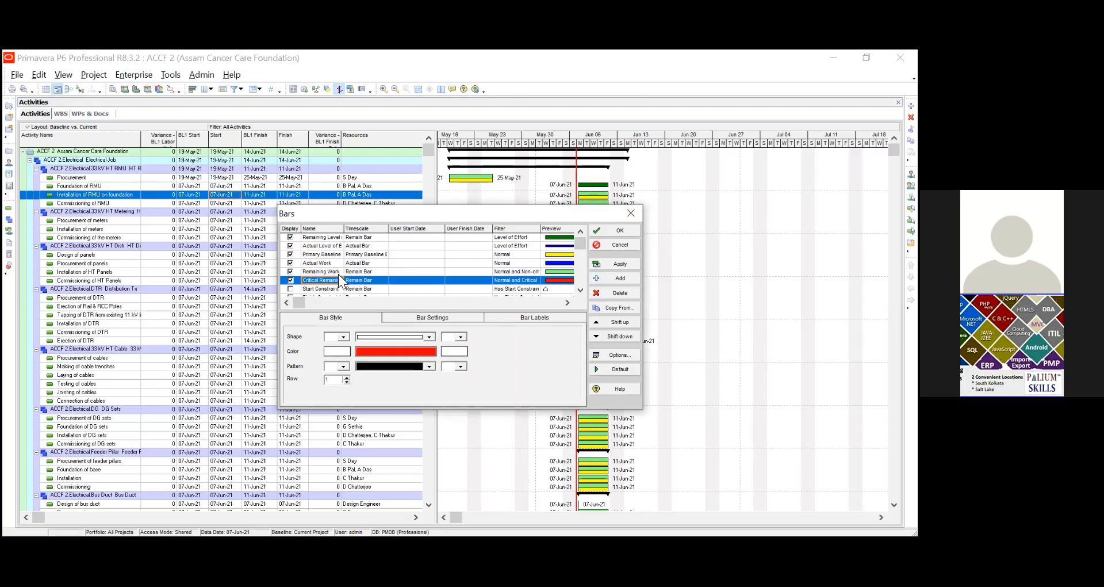
left_click(337, 274)
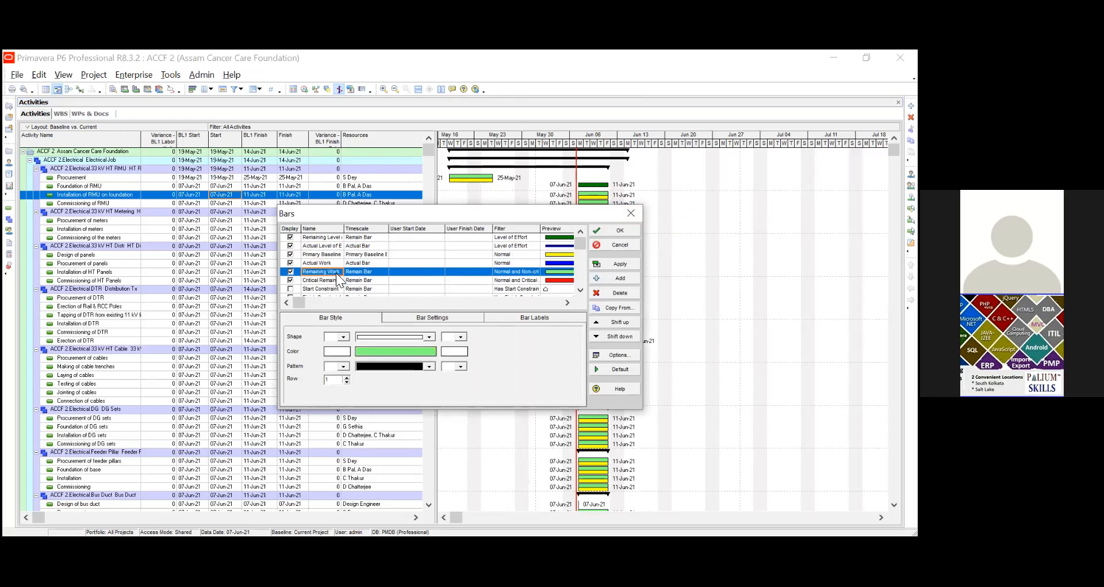
left_click(332, 237)
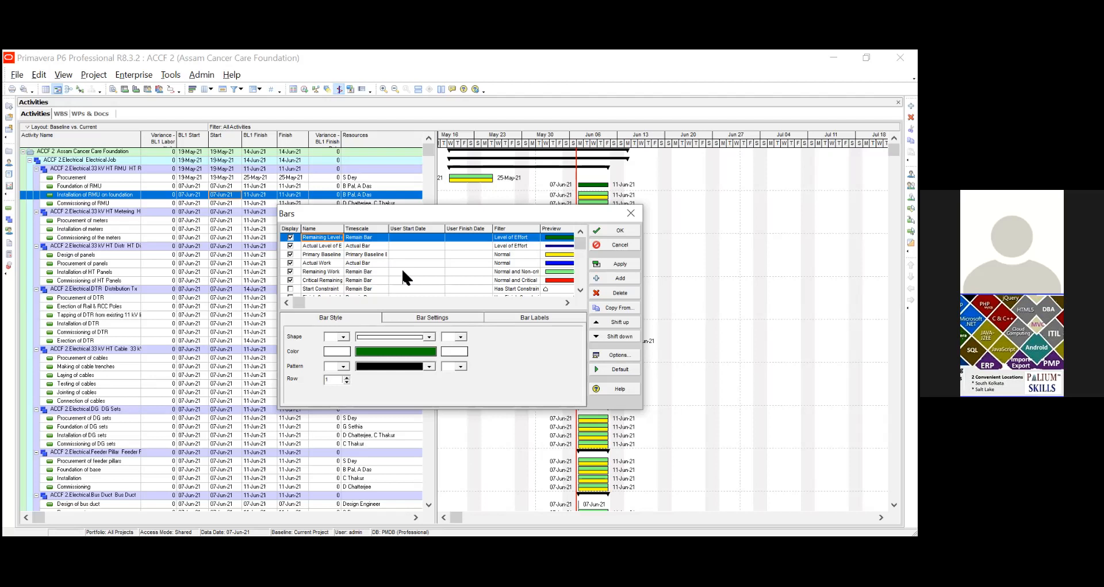
left_click(318, 273)
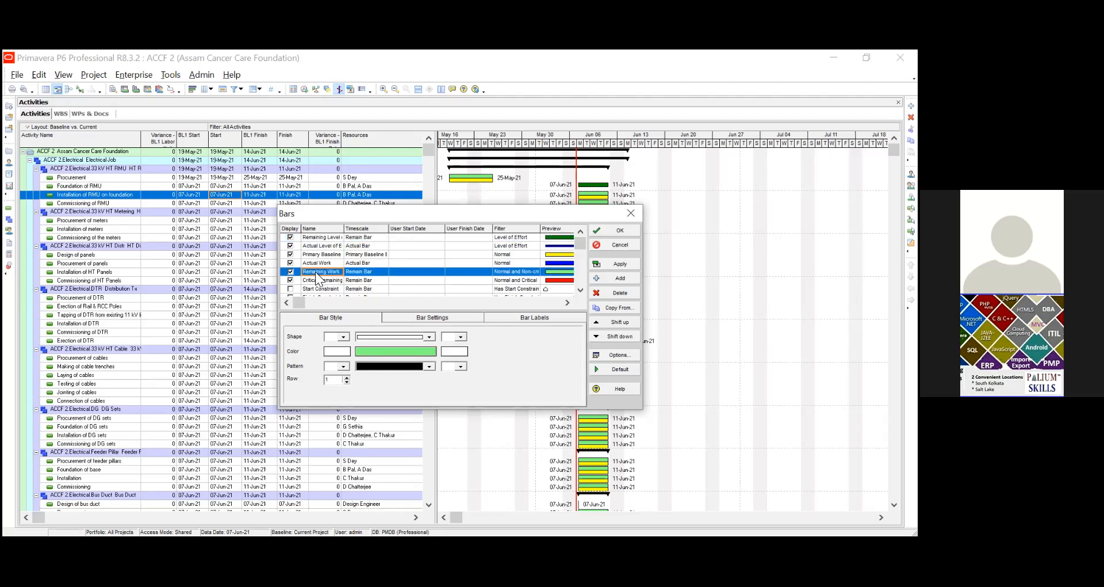
left_click(633, 213)
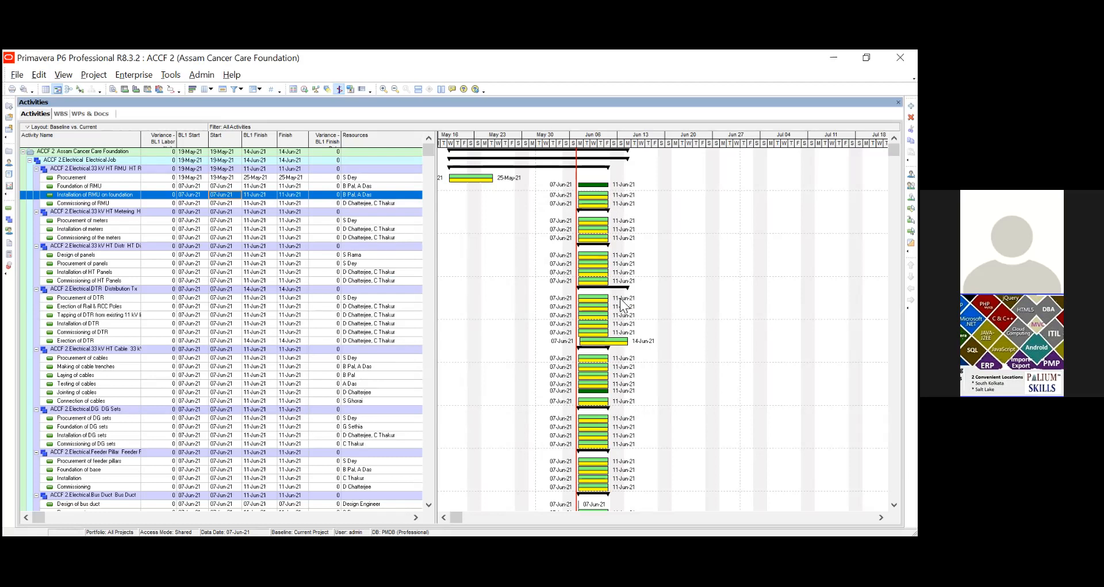
- Examine the baseline and current bars of all activities through the Bus Duct group, rechecking the bar definitions
scroll(621, 304, "down", 2)
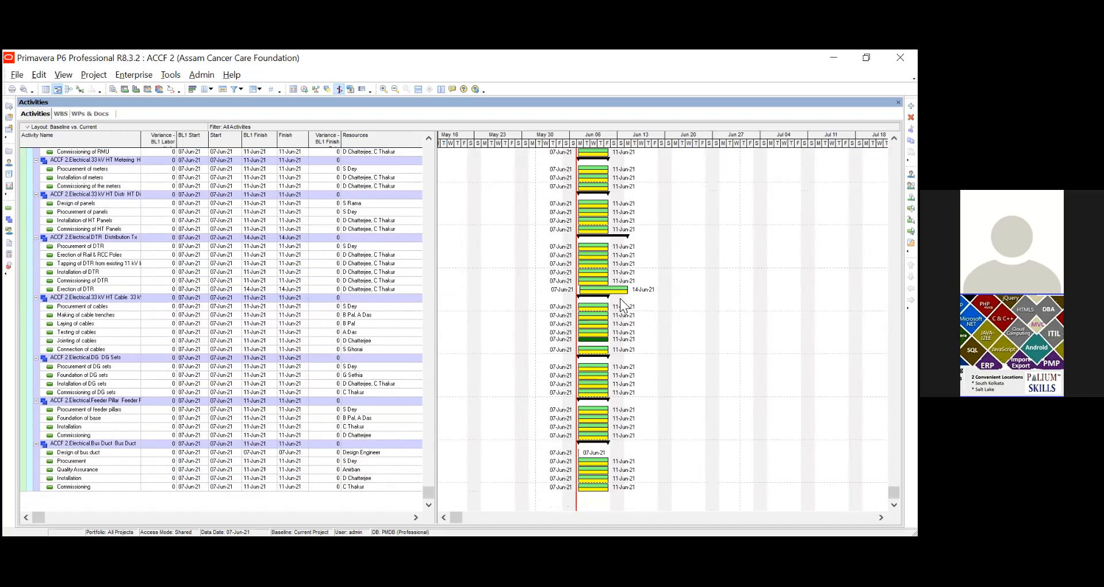
scroll(621, 298, "up", 2)
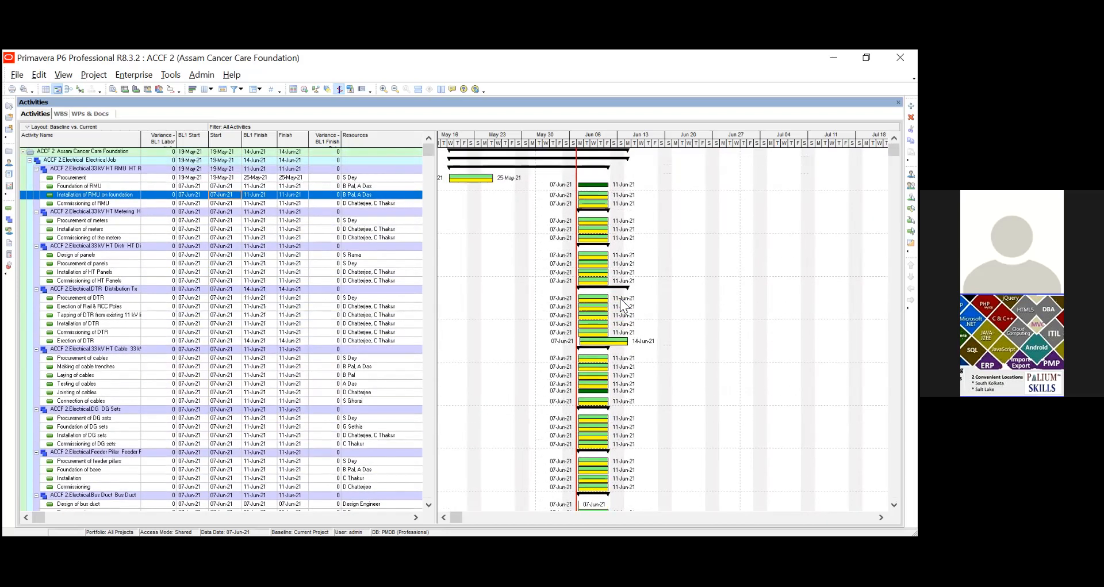
right_click(596, 196)
left_click(625, 214)
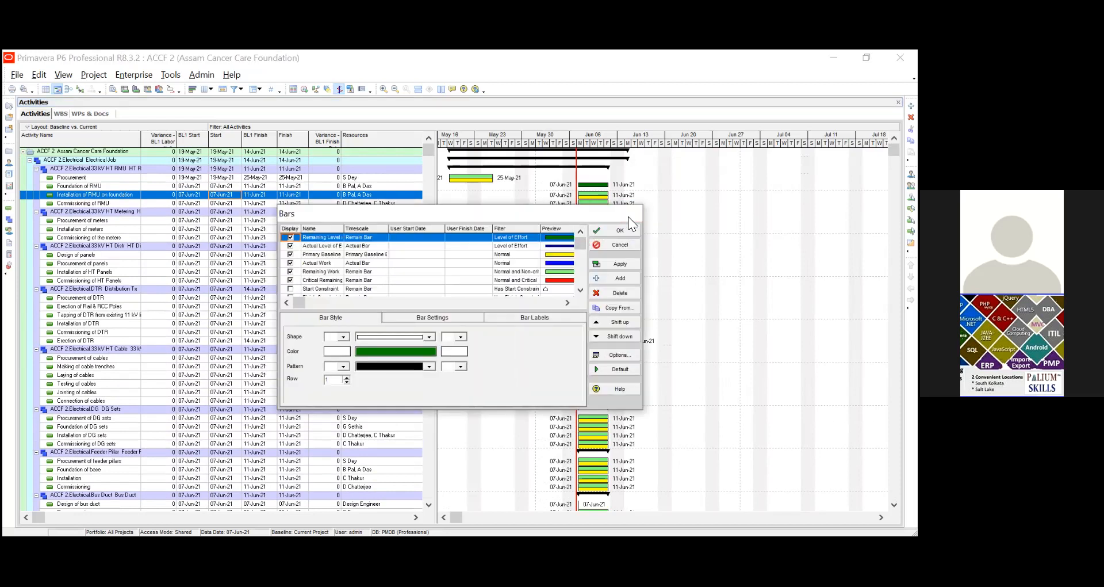
left_click(628, 216)
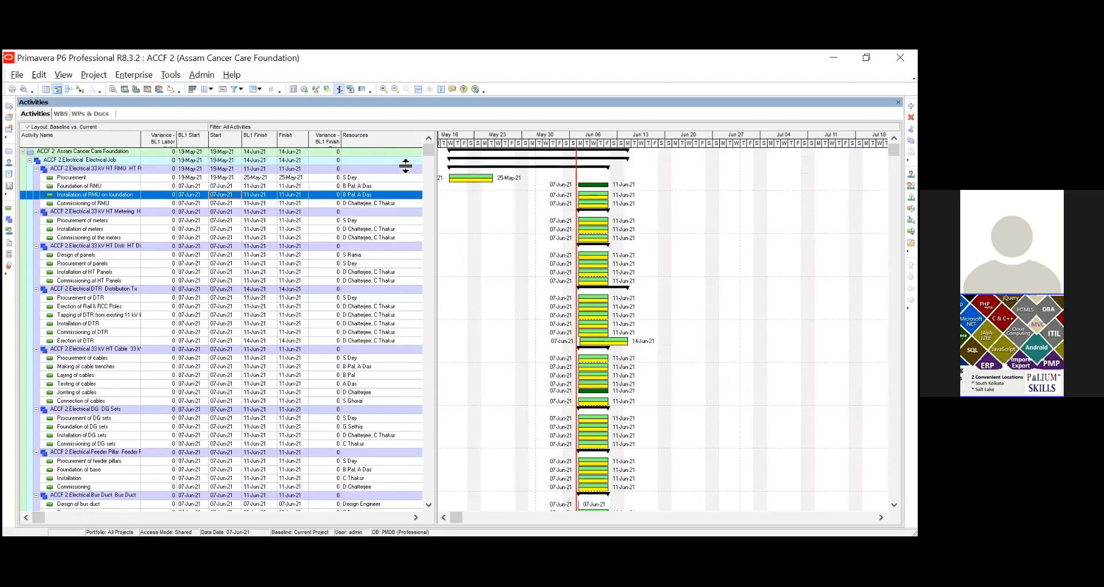
left_click_drag(430, 149, 603, 313)
scroll(602, 314, "down", 1)
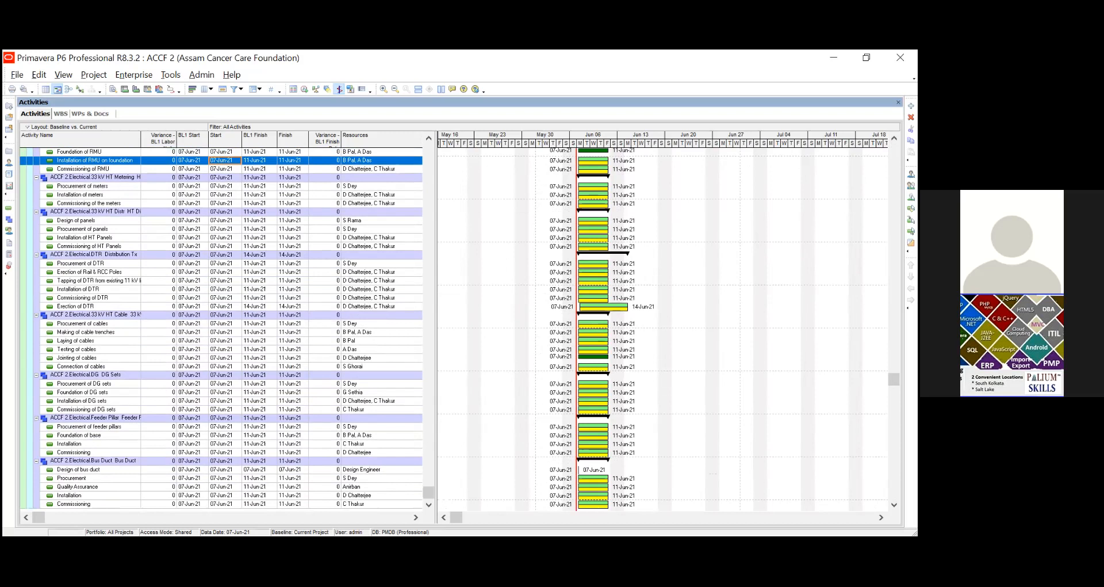
left_click_drag(894, 380, 894, 492)
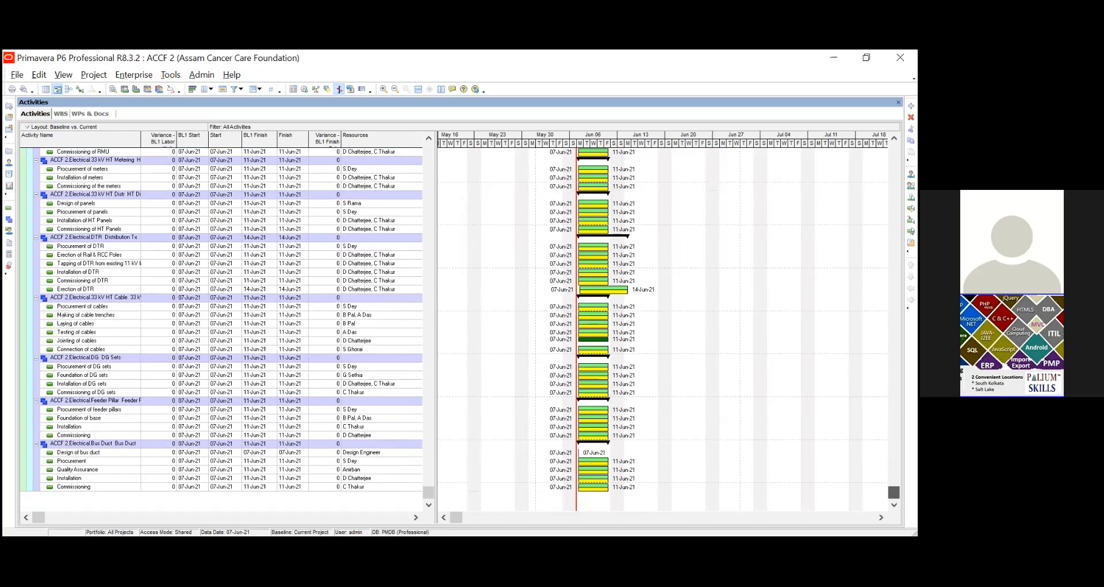
mouse_move(894, 492)
left_mouse_down()
mouse_move(893, 403)
mouse_move(894, 492)
left_mouse_up()
scroll(596, 442, "up", 3)
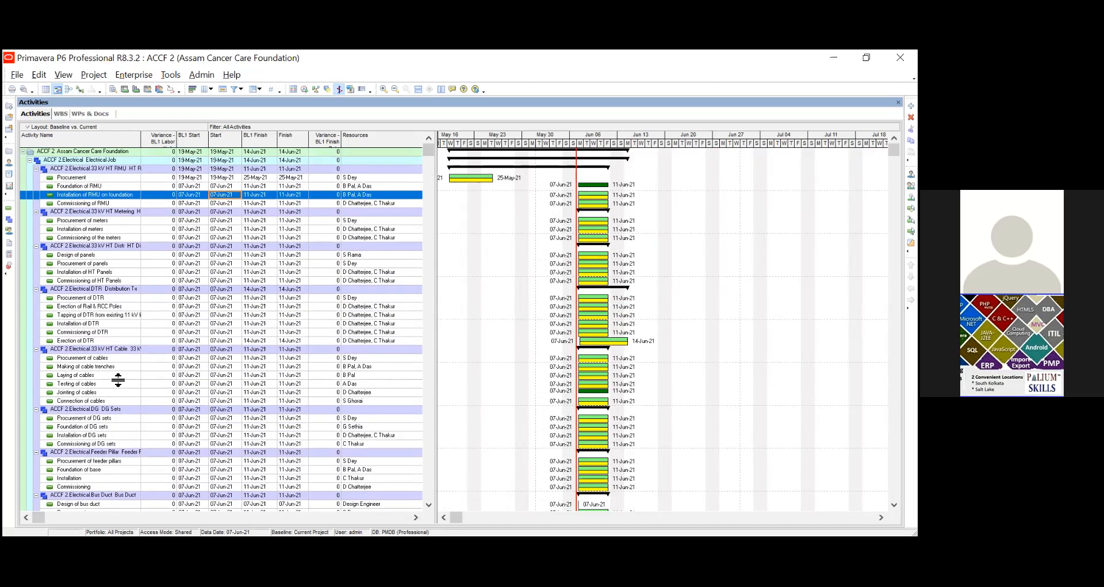
- Add the Activity ID column from the General category directly after Activity Name in the activity table
right_click(90, 392)
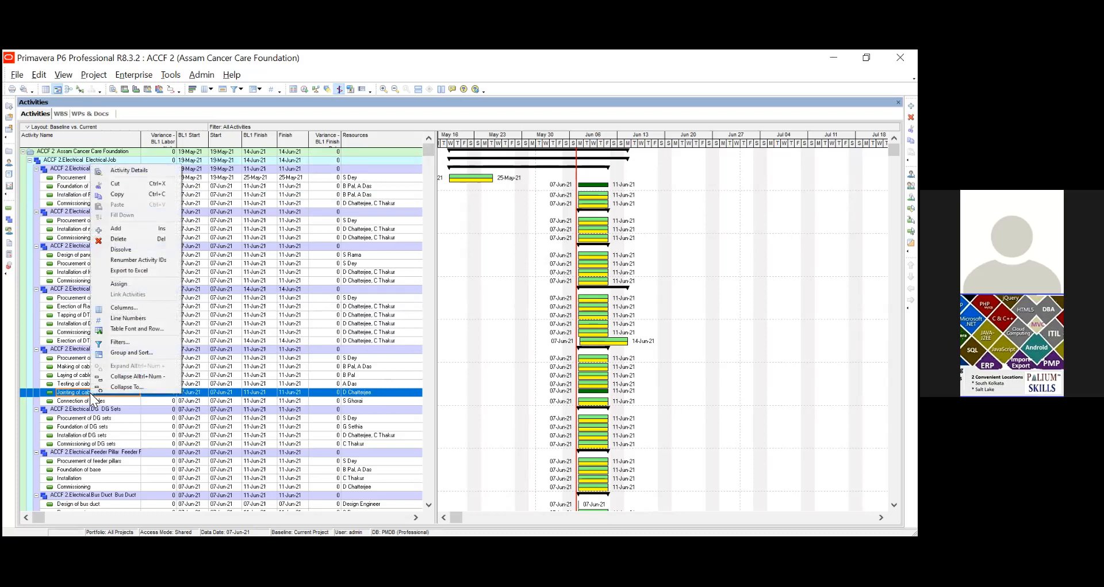
left_click(120, 309)
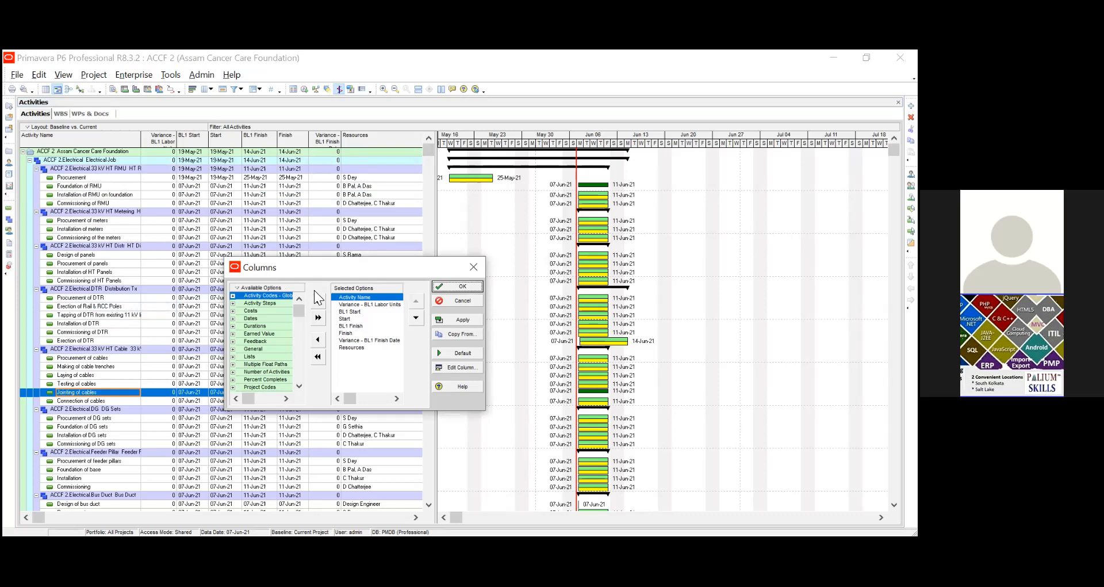
left_click(360, 304)
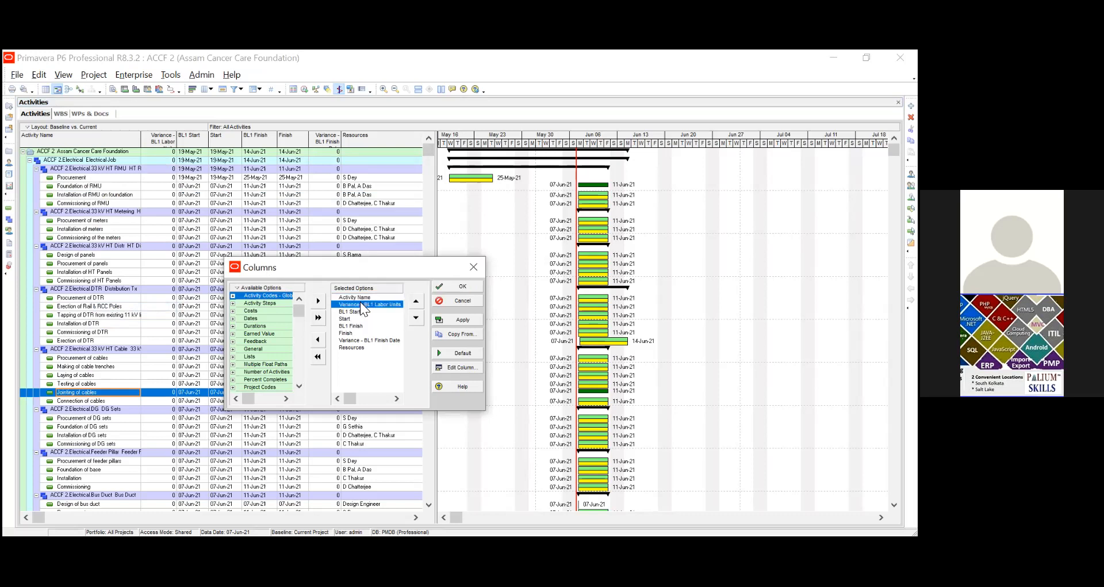
left_click(355, 298)
left_click(254, 349)
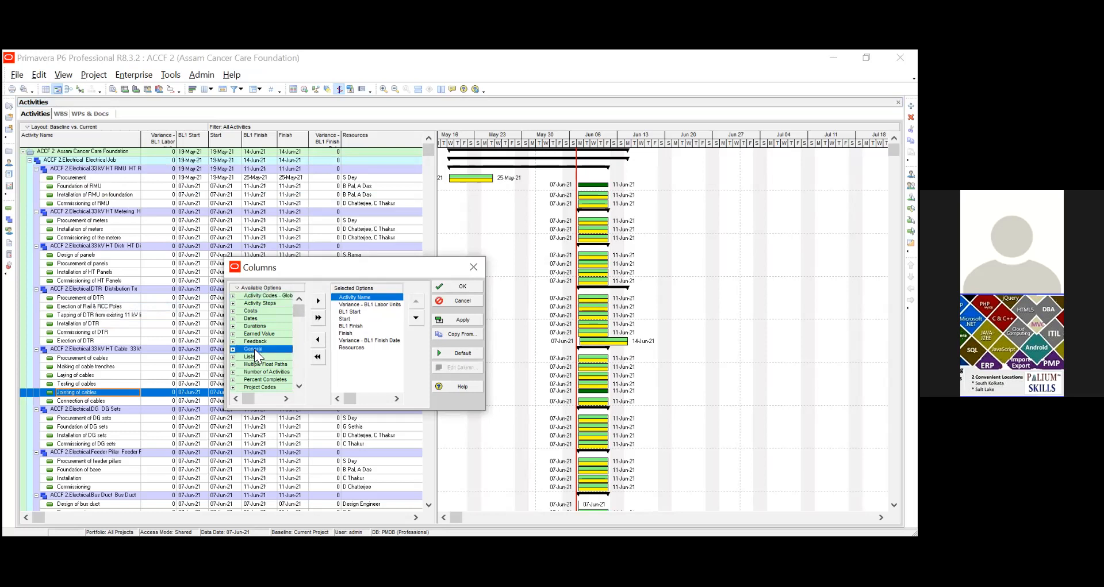
left_click(233, 349)
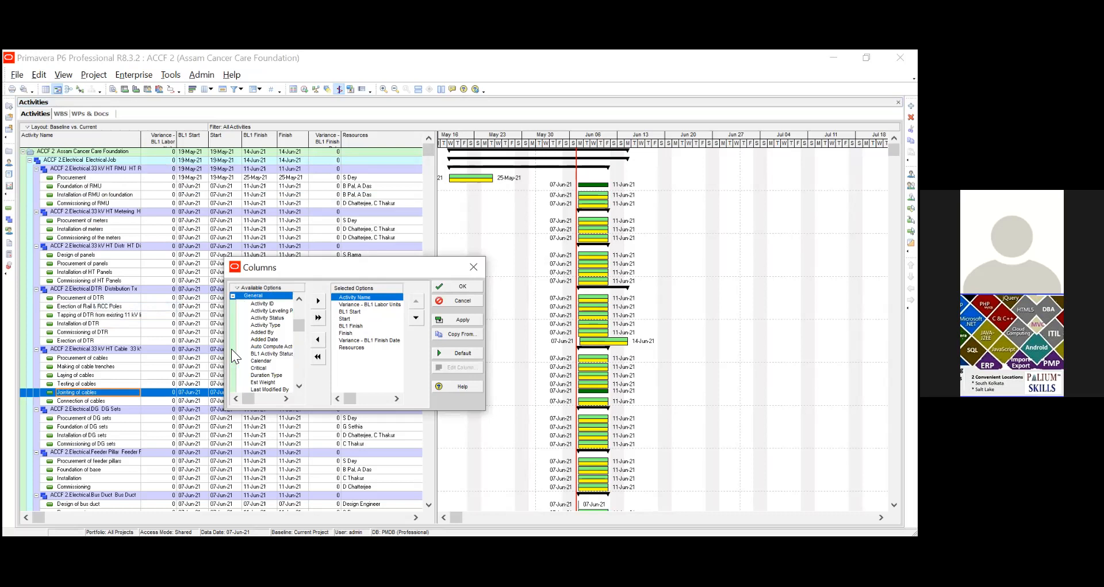
left_click(265, 304)
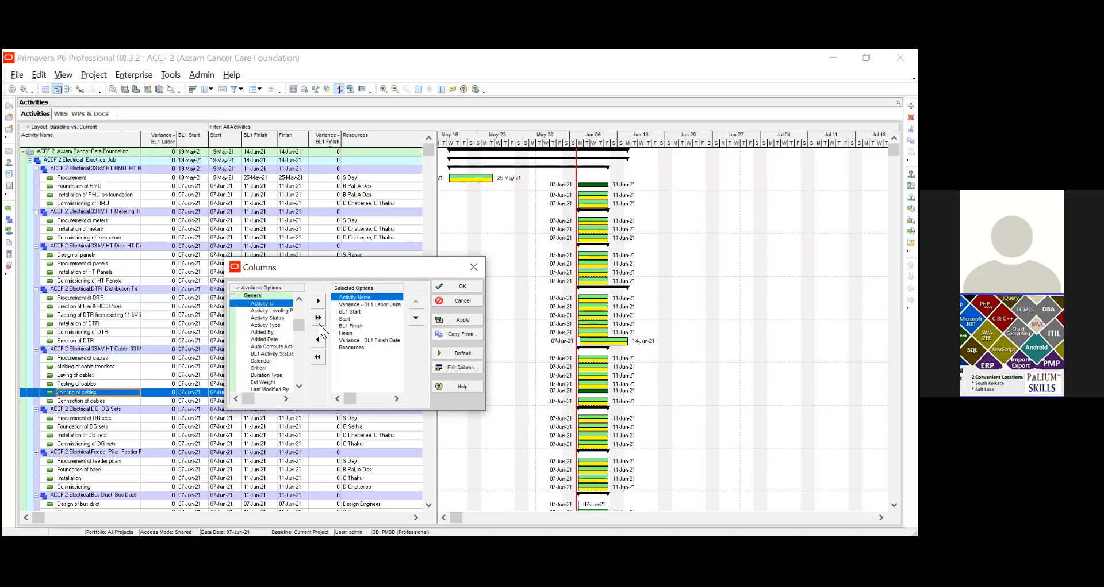
left_click(319, 302)
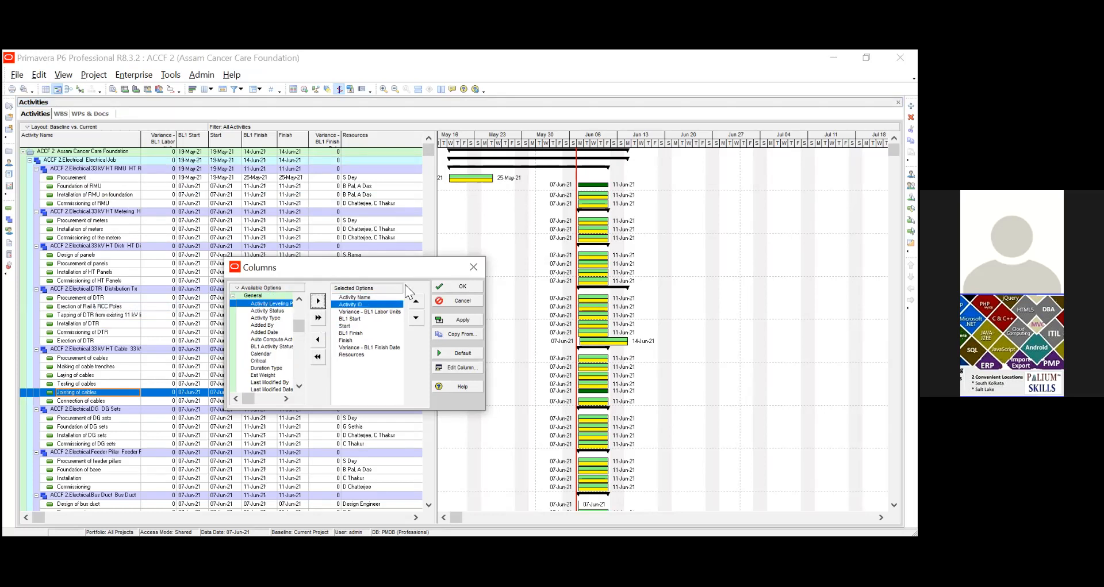
left_click(444, 287)
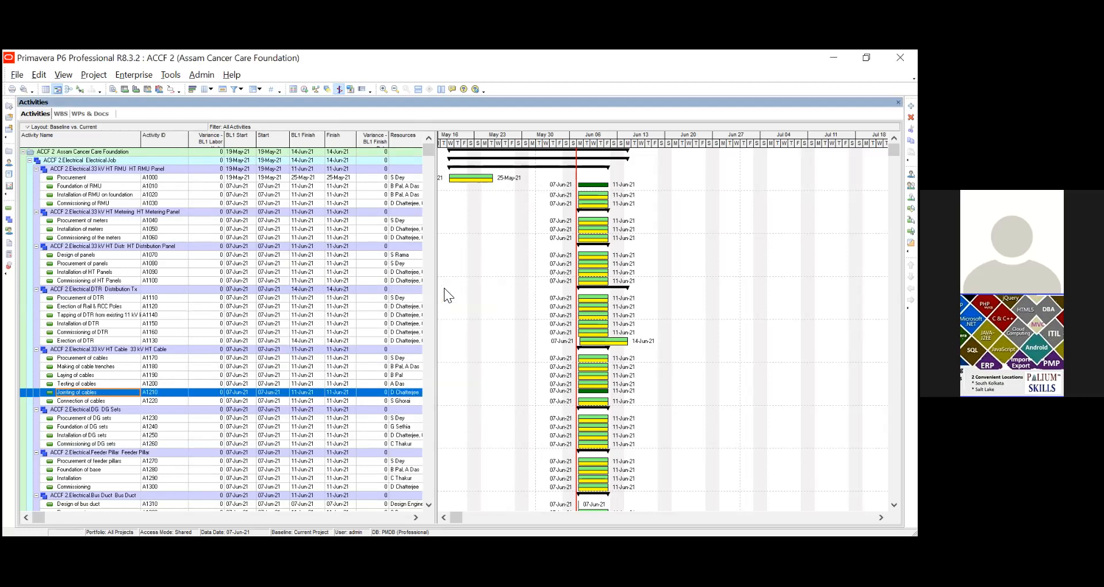
- Check the activity table's list of selected columns without changing it
right_click(92, 394)
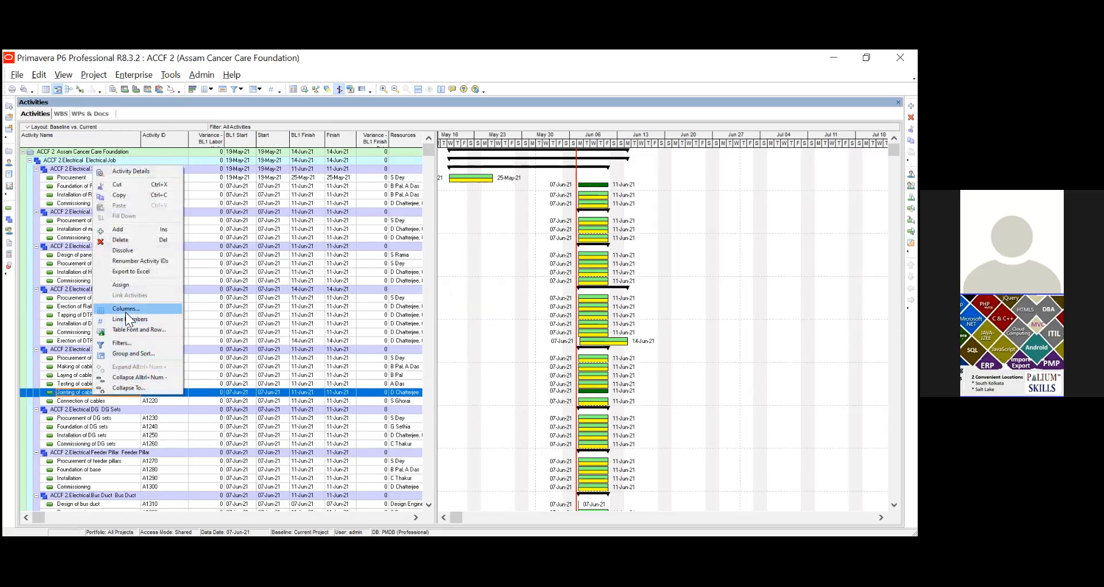
key("Escape")
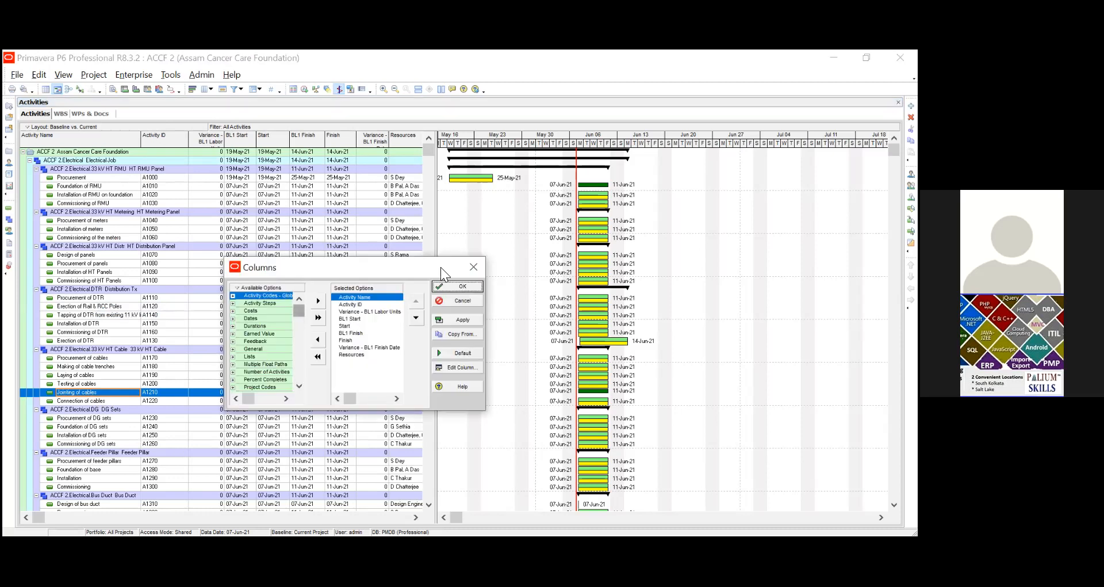
left_click(474, 265)
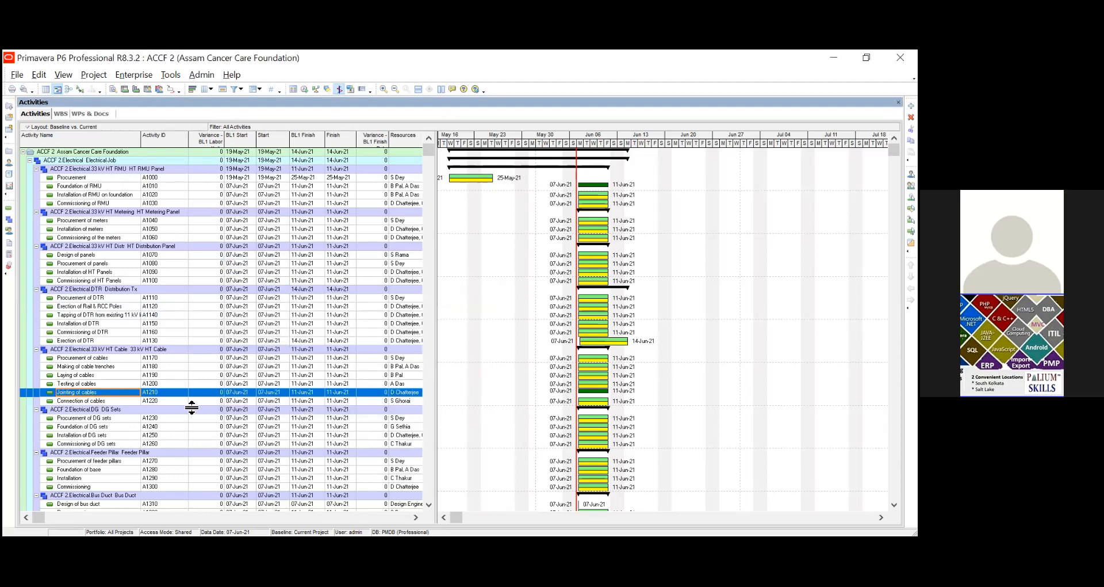
- Reschedule the project using 07-Jun-21 as the current data date
left_click(124, 386)
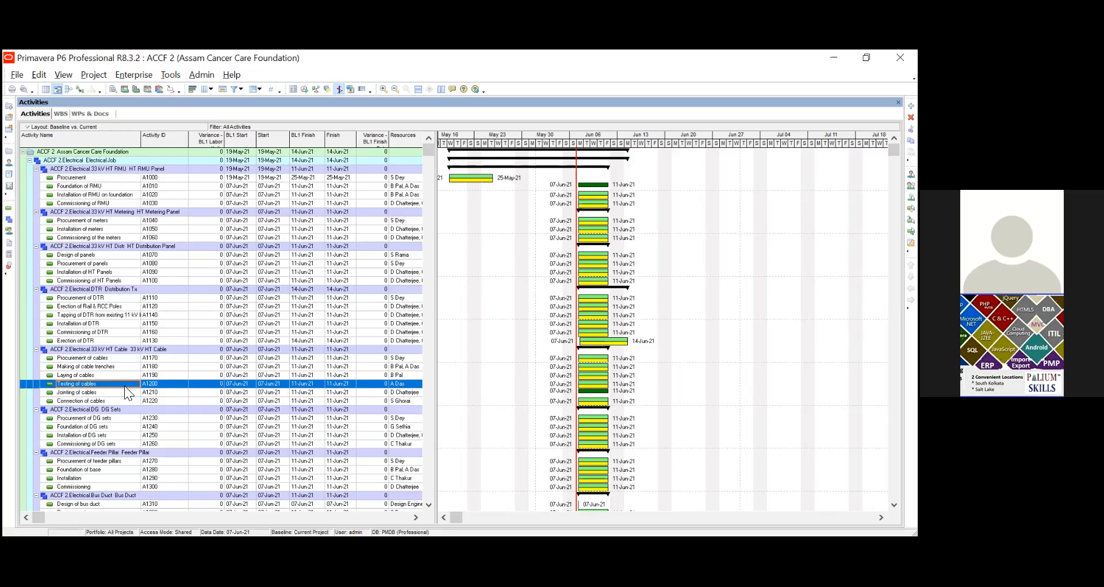
left_click(147, 373)
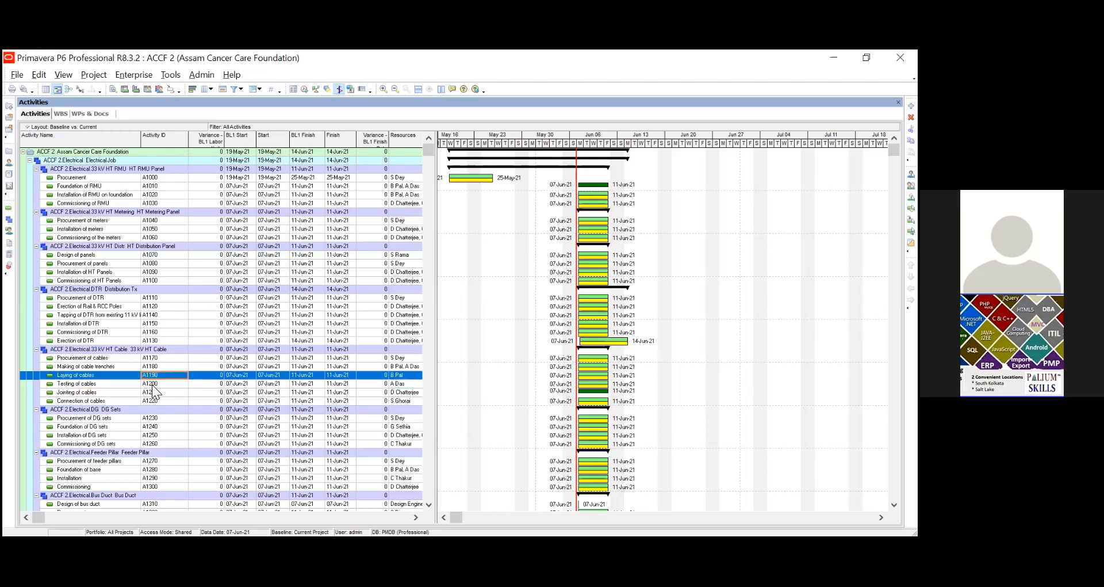
left_click(153, 383)
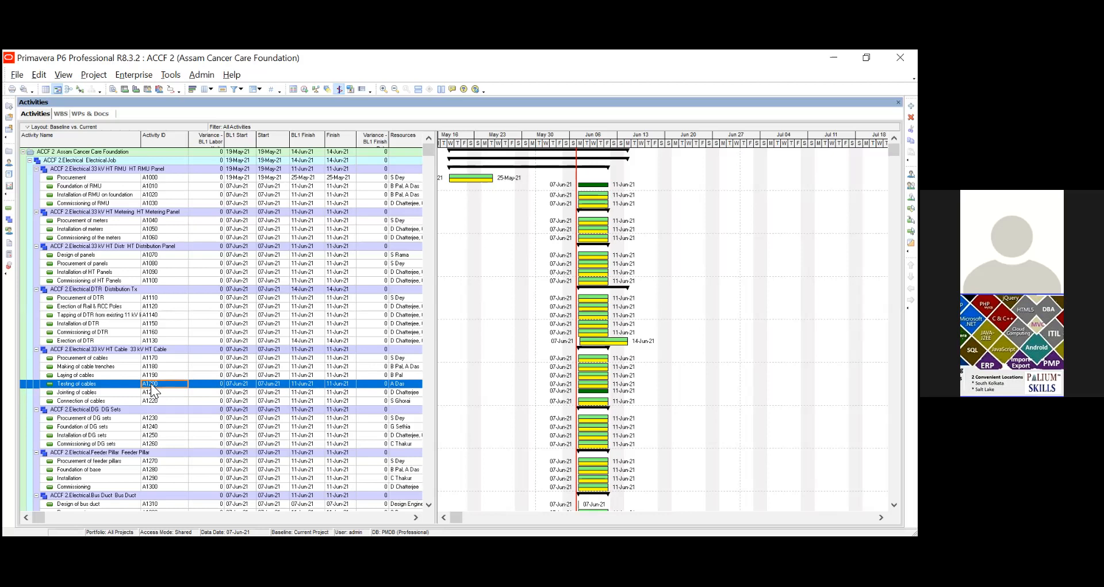
left_click(170, 75)
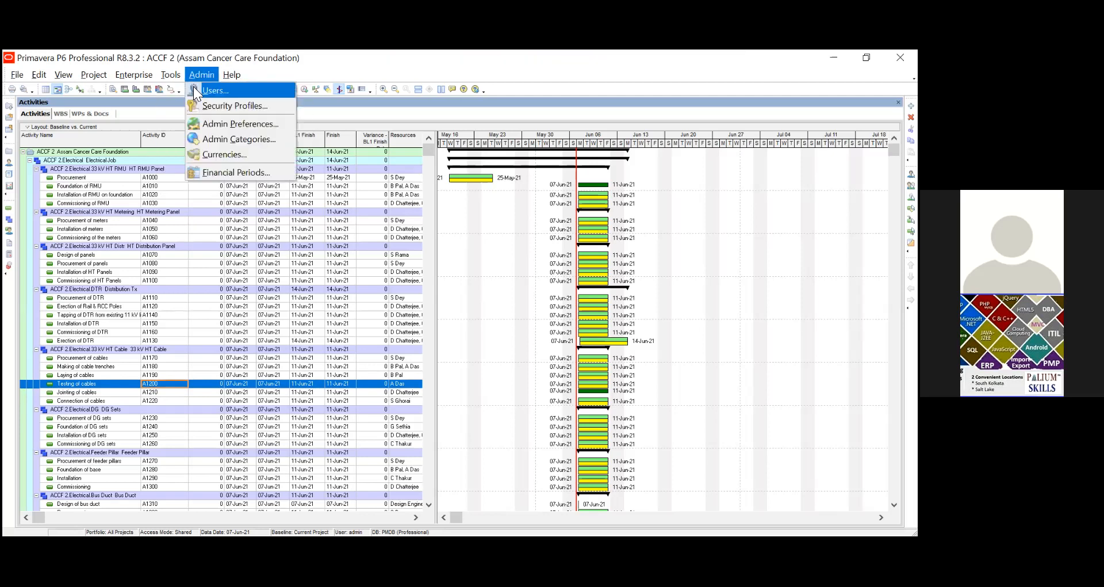
left_click(176, 92)
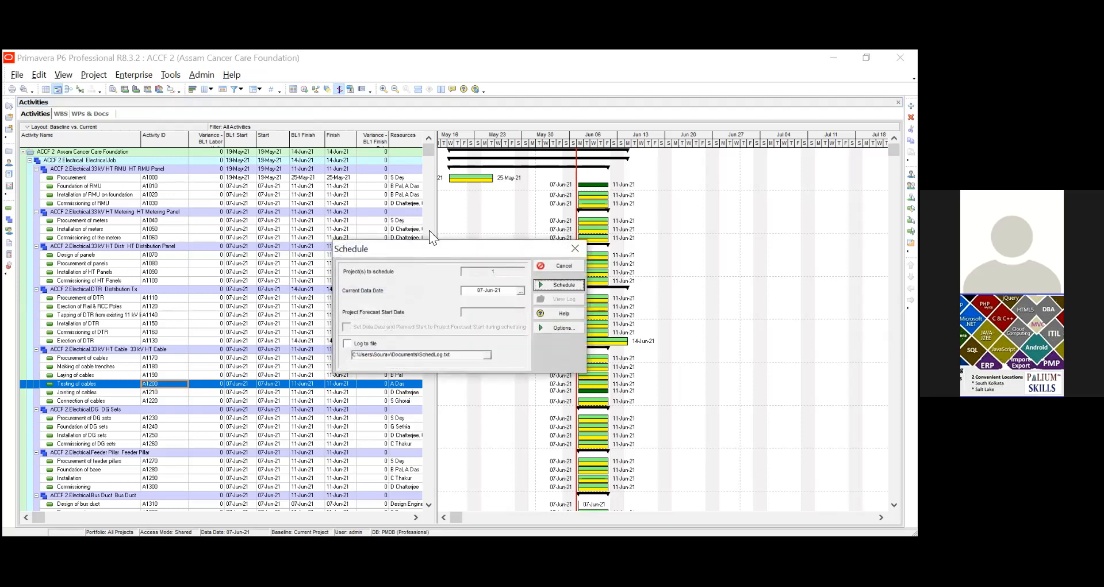
left_click(555, 286)
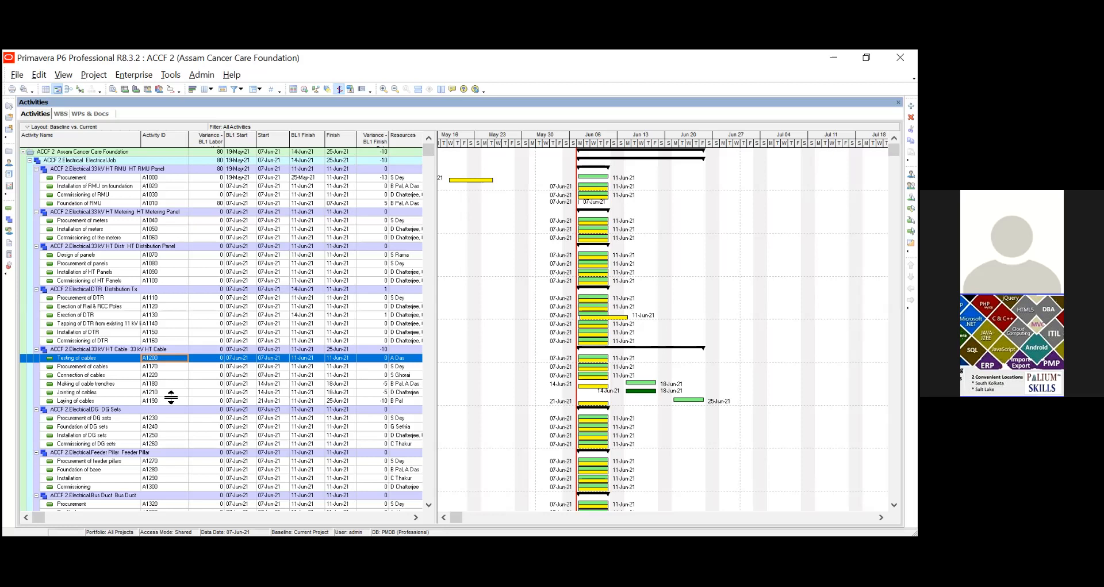
- Show relationship lines in the Gantt chart through the Bar Chart Options, and recheck the general options without changing them
right_click(644, 390)
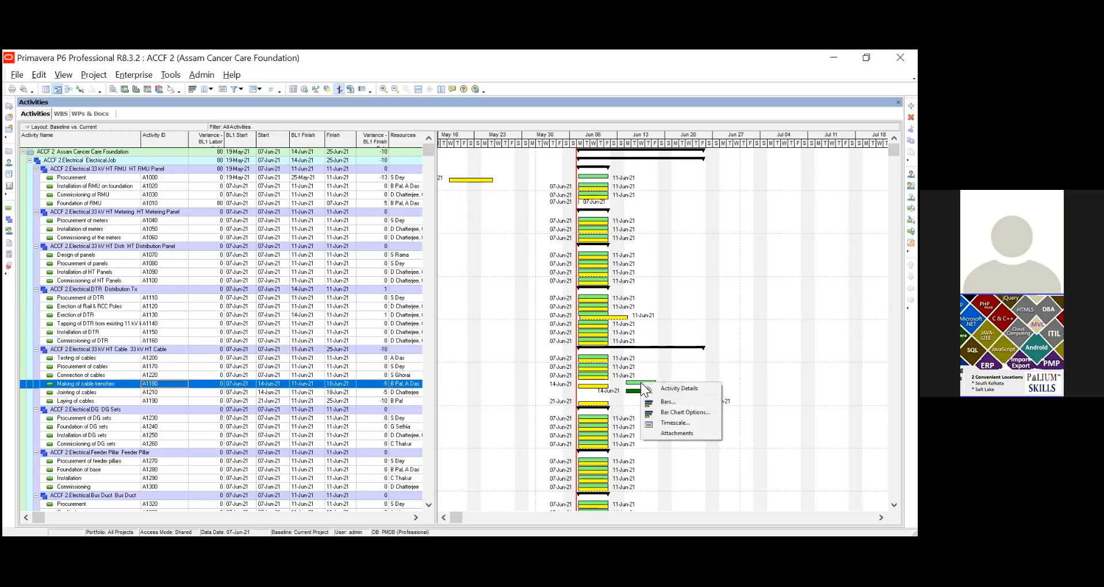
left_click(687, 410)
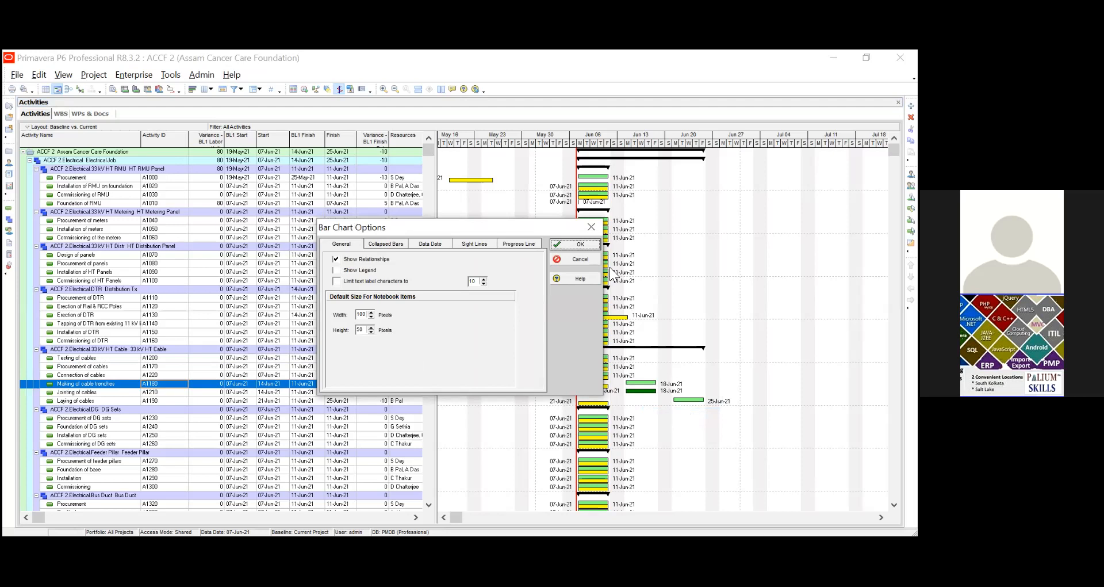
left_click(582, 243)
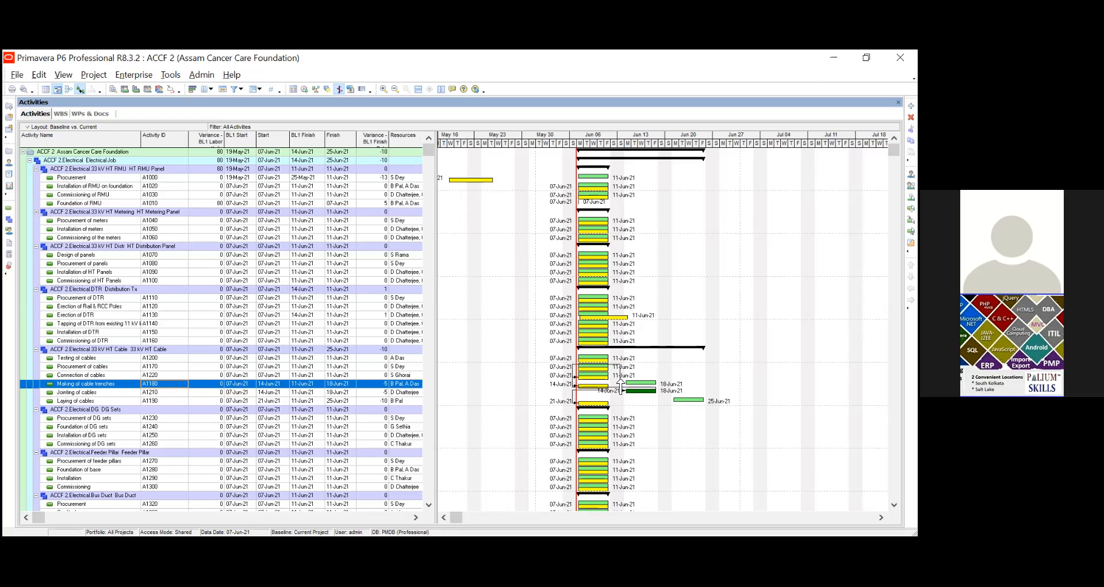
right_click(639, 384)
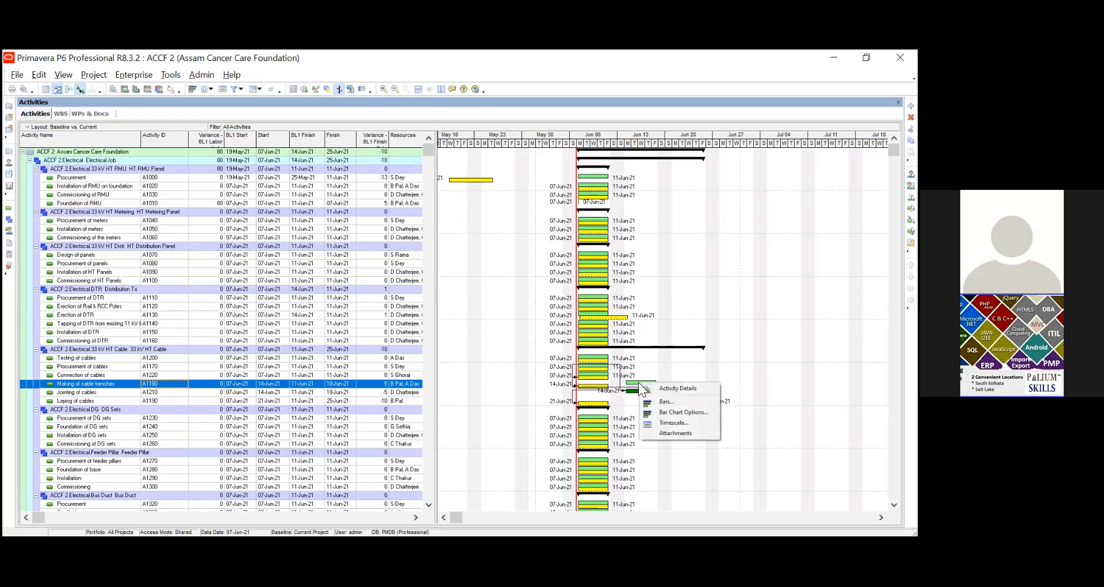
left_click(666, 411)
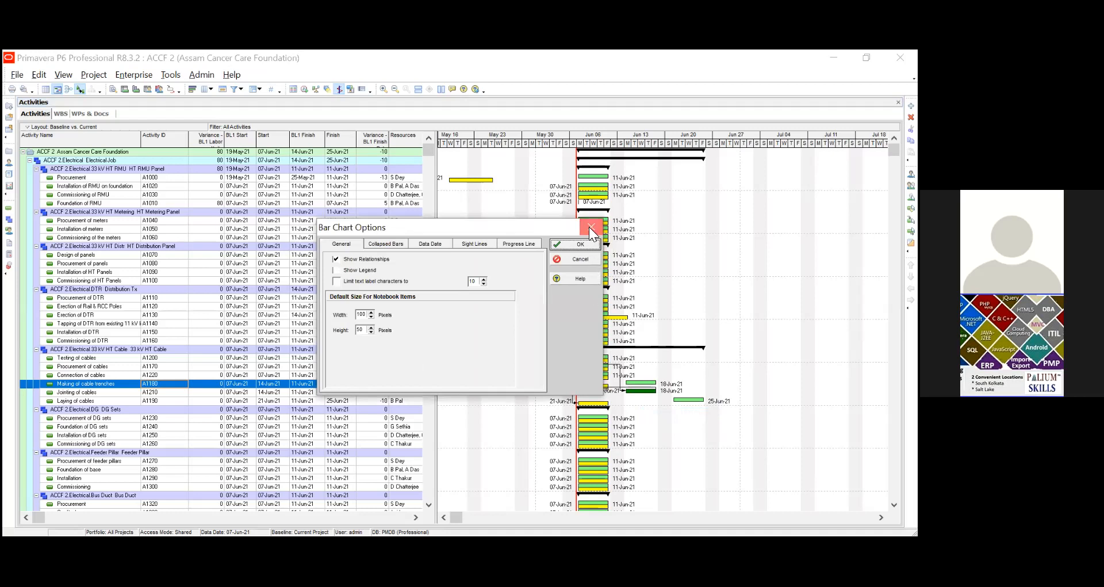
left_click(589, 226)
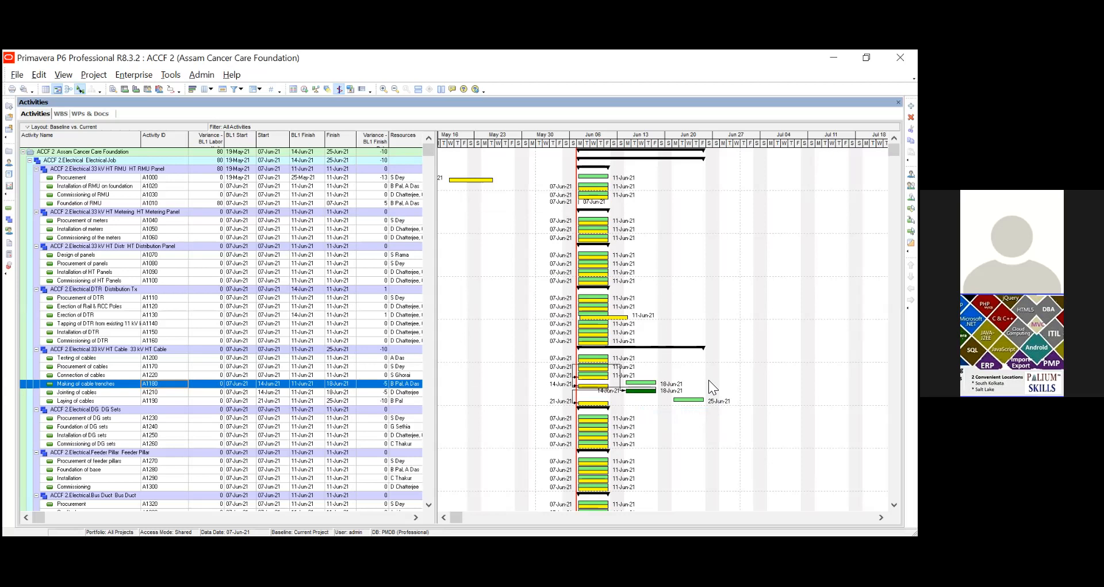
- Show the activity details below the activity table and open the status information for Installation of RMU on foundation
left_click(625, 318)
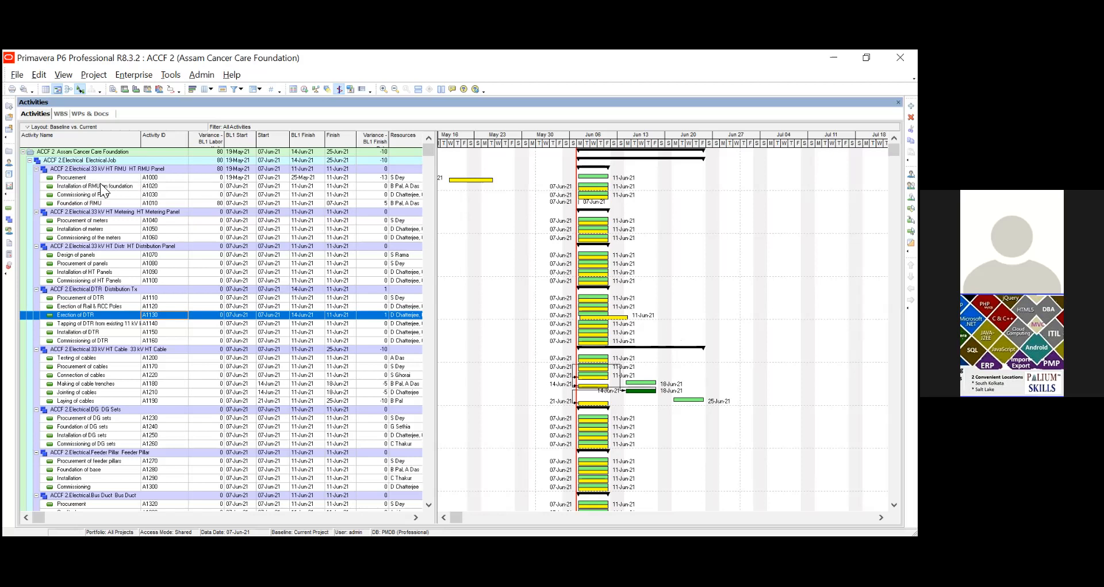
left_click(93, 187)
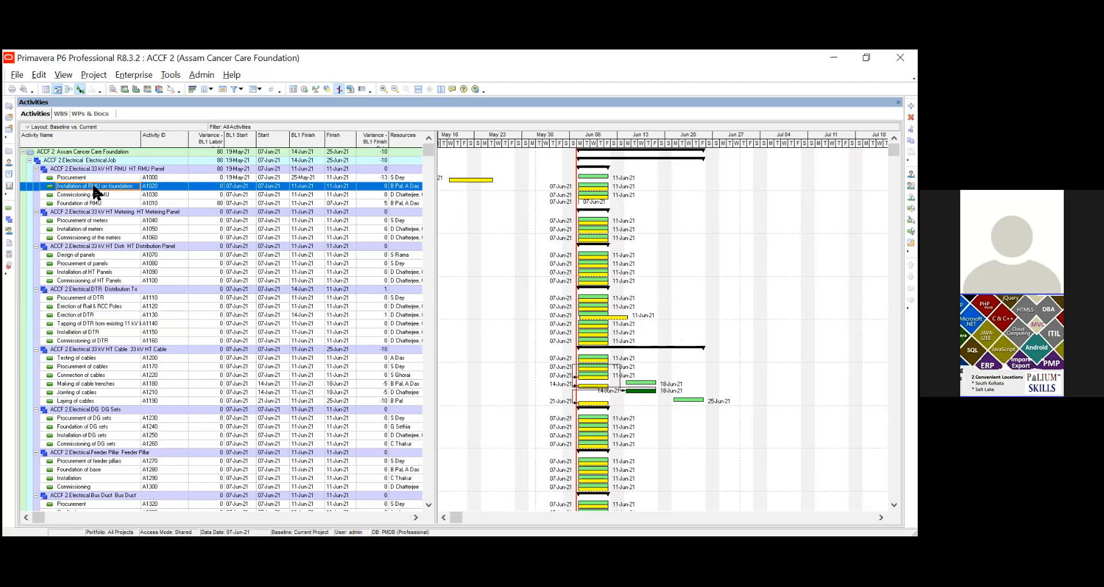
left_click(63, 75)
mouse_move(93, 75)
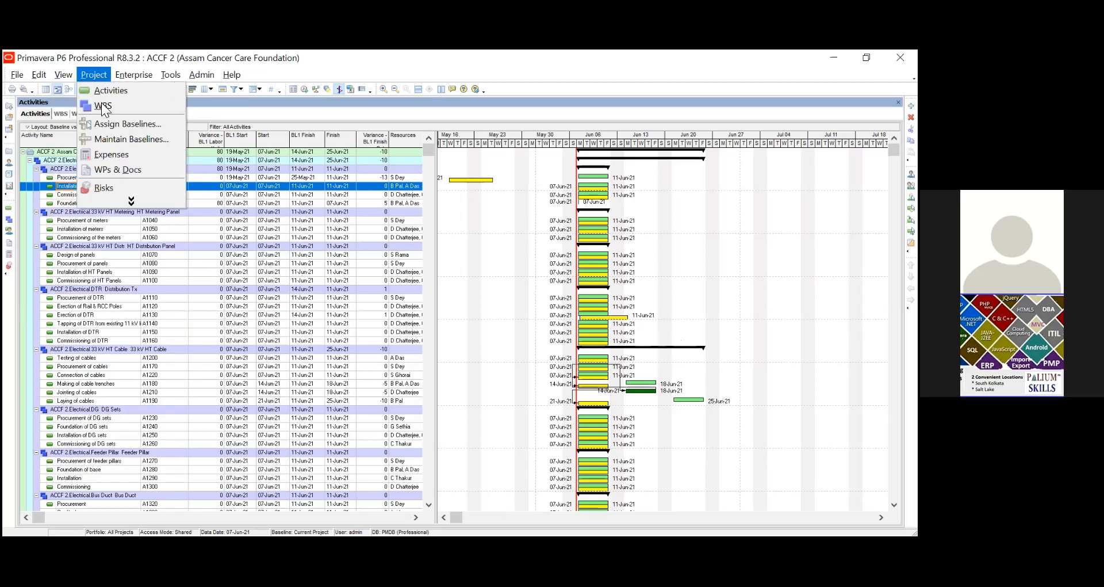
mouse_move(61, 74)
mouse_move(101, 125)
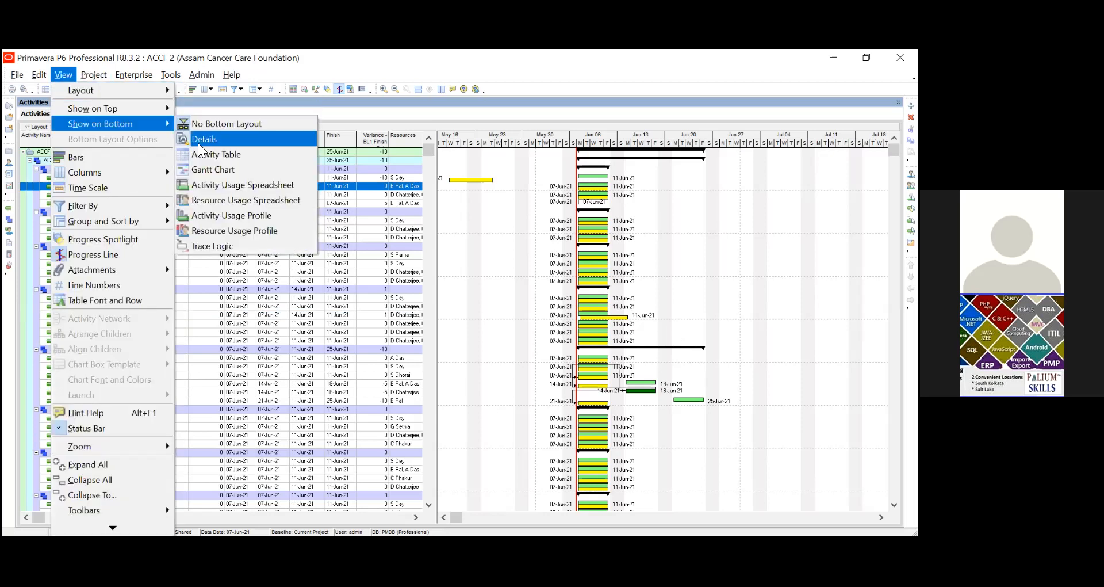
left_click(204, 140)
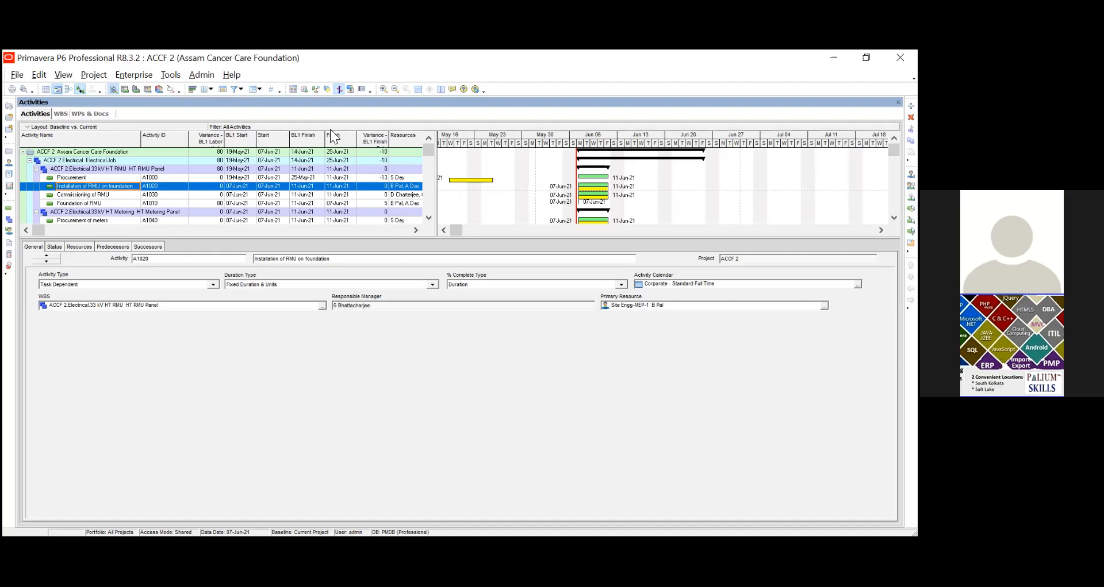
left_click(55, 246)
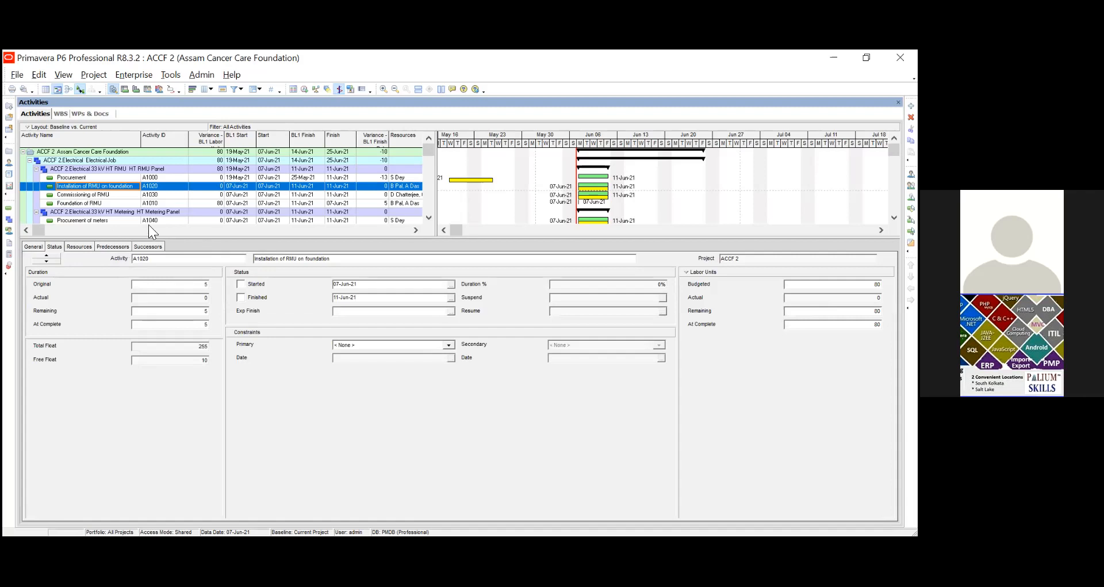
- Mark Procurement (A1000) in the HT RMU Panel group as started on 07-Jun-21 and finished on 11-Jun-21
left_click(131, 178)
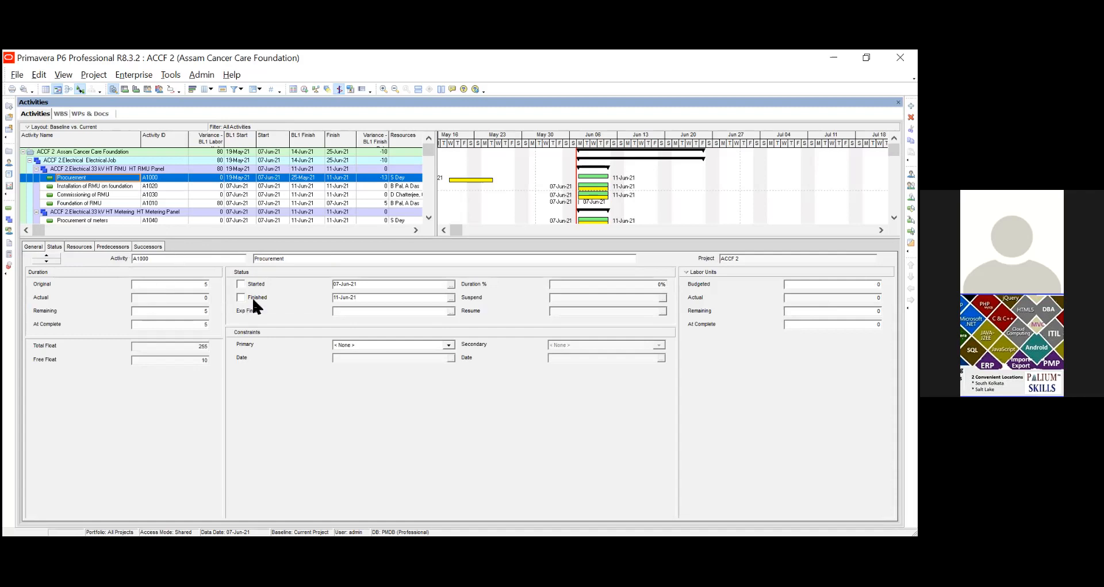
left_click(241, 284)
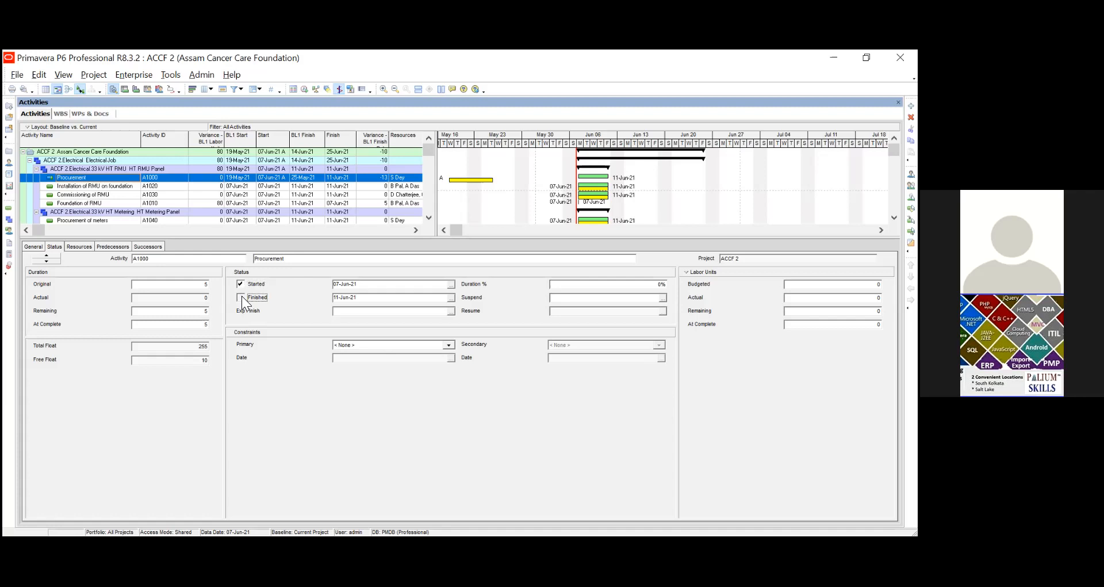
left_click(242, 295)
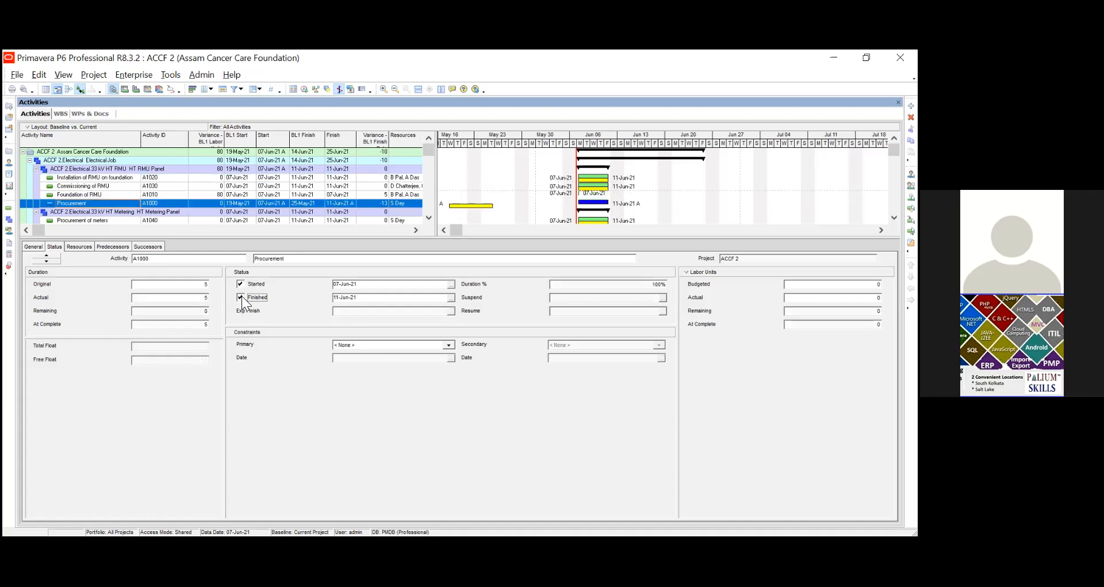
right_click(586, 208)
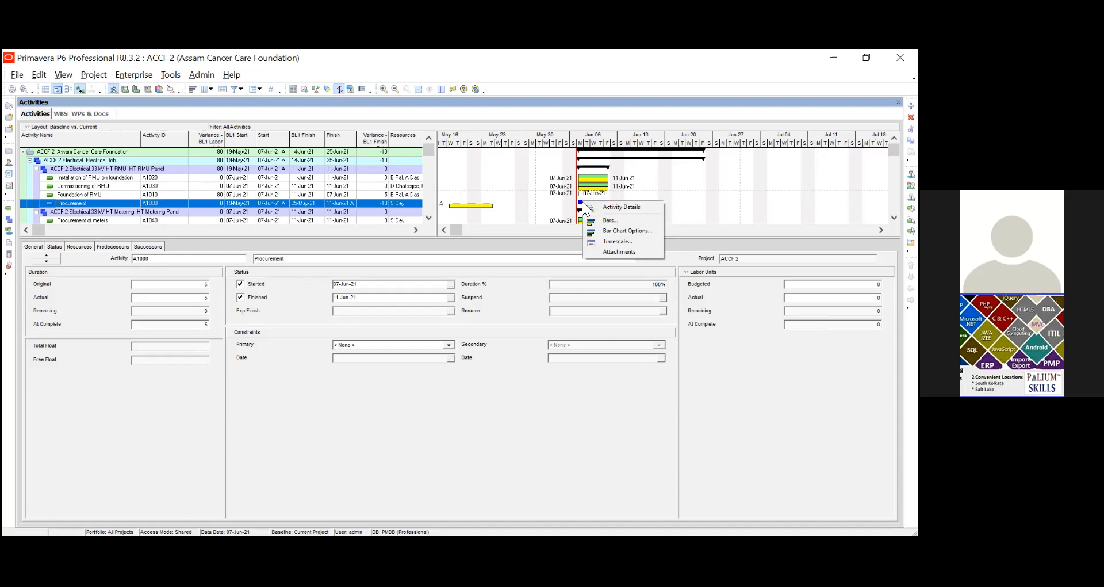
left_click(547, 201)
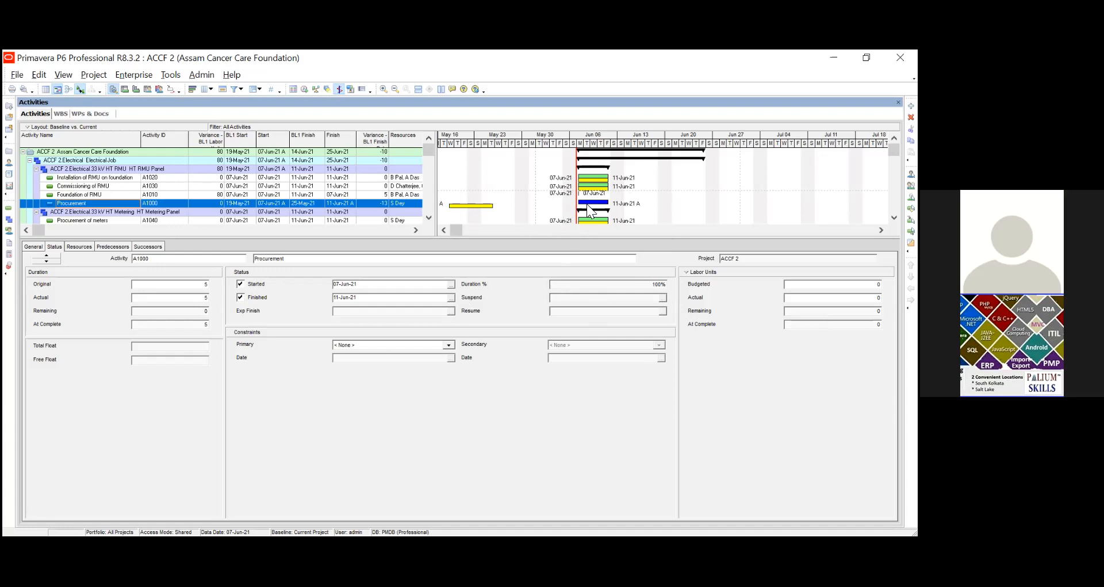
- Try to clear the Started status of Procurement (A1000), and clear its Finished status
left_click(63, 195)
left_click(55, 201)
left_click(72, 196)
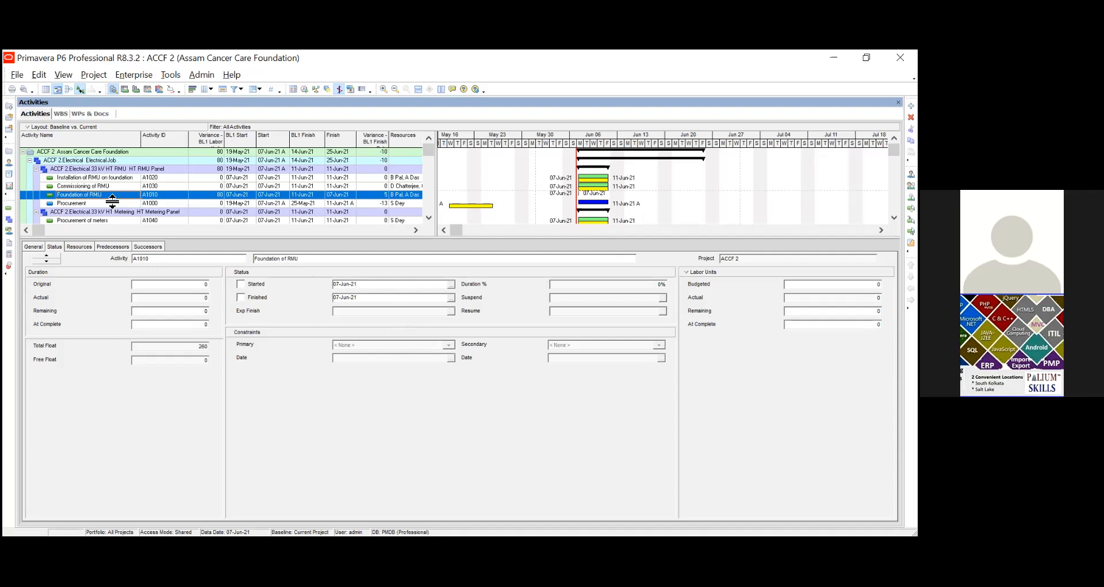
left_click(79, 204)
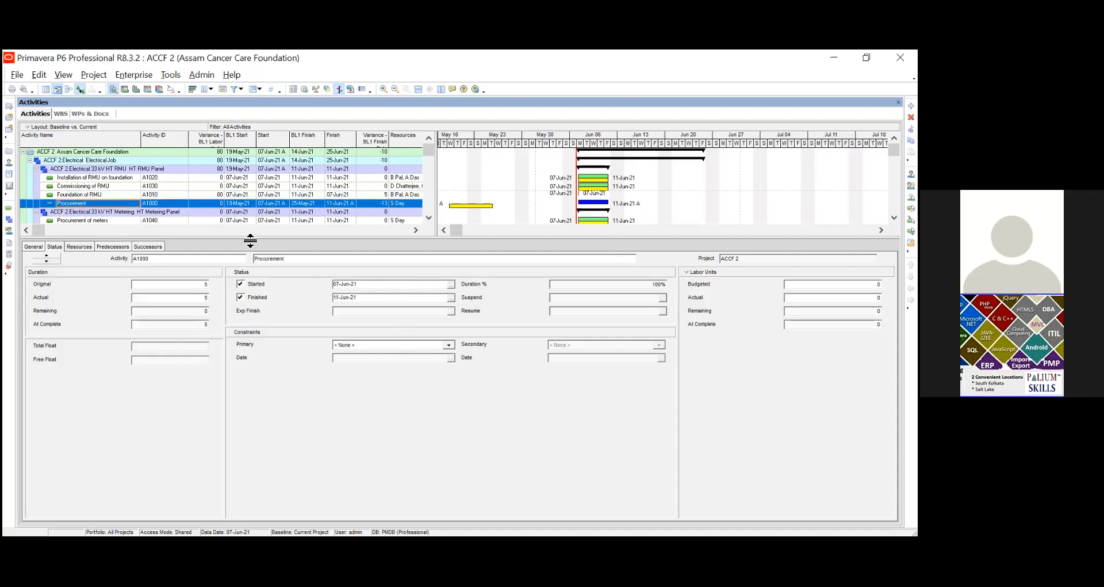
left_click(342, 286)
left_click(238, 284)
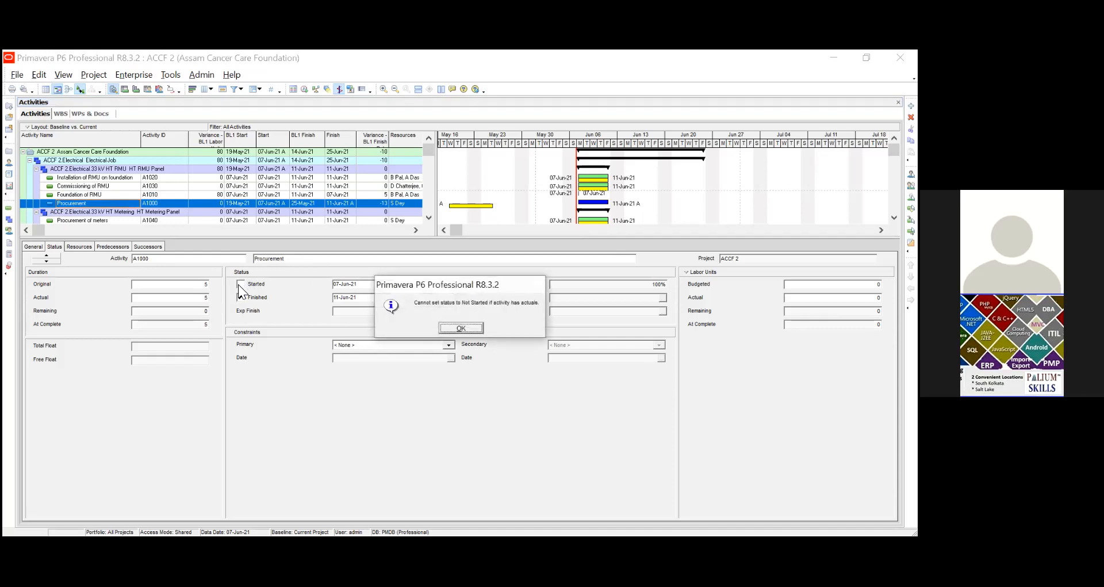
left_click(460, 328)
left_click(240, 297)
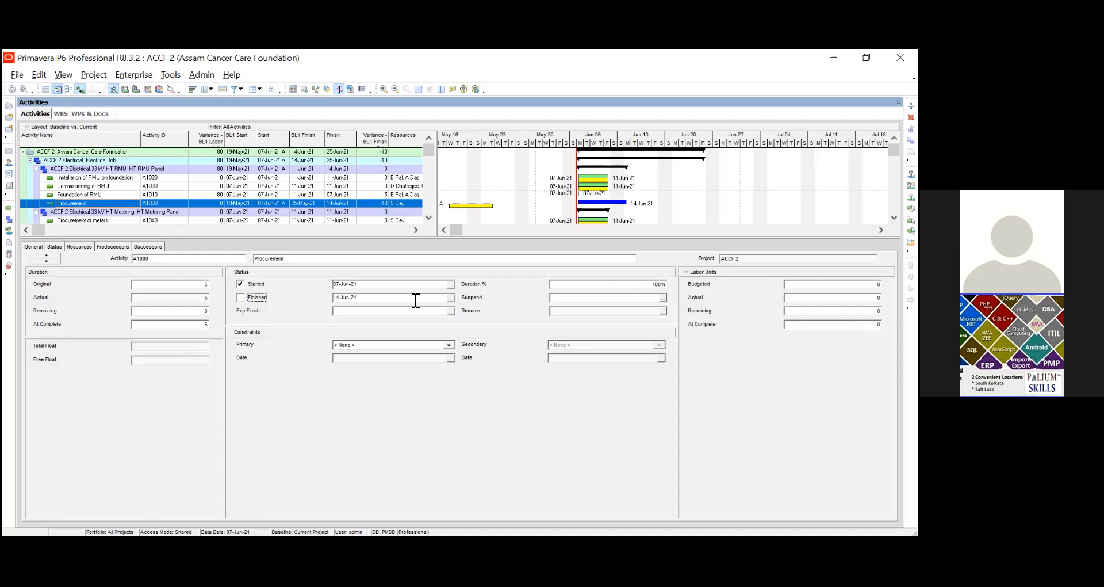
- Set the Duration % of Procurement (A1000) to 50%
left_click(622, 286)
key("BackSpace")
key("BackSpace")
key("BackSpace")
type("50")
key("Return")
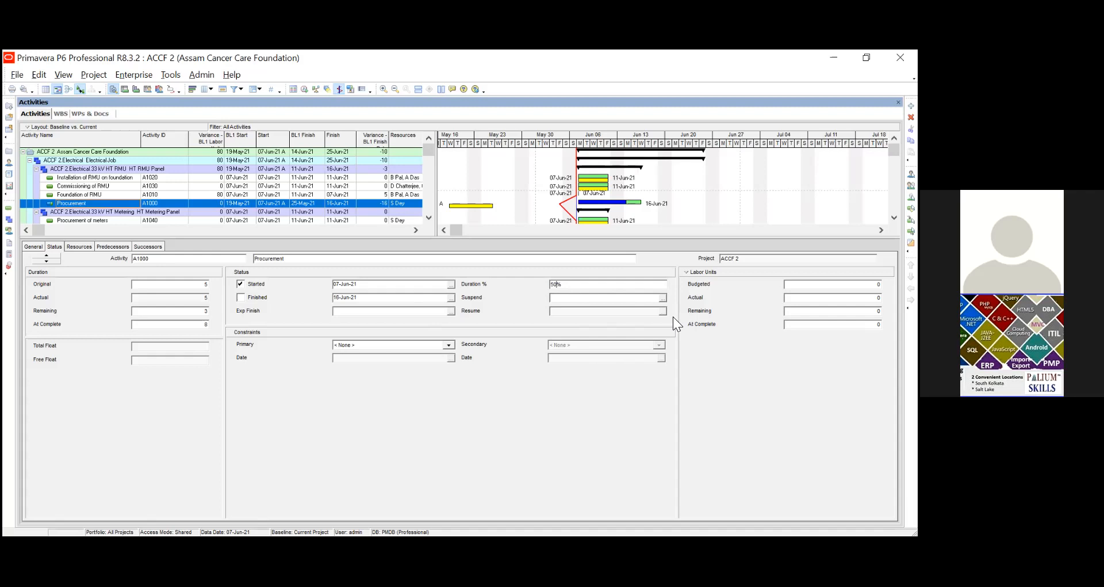
- Review the Gantt bar definitions for Actual Level of Effort and Actual Work without changing them
right_click(587, 202)
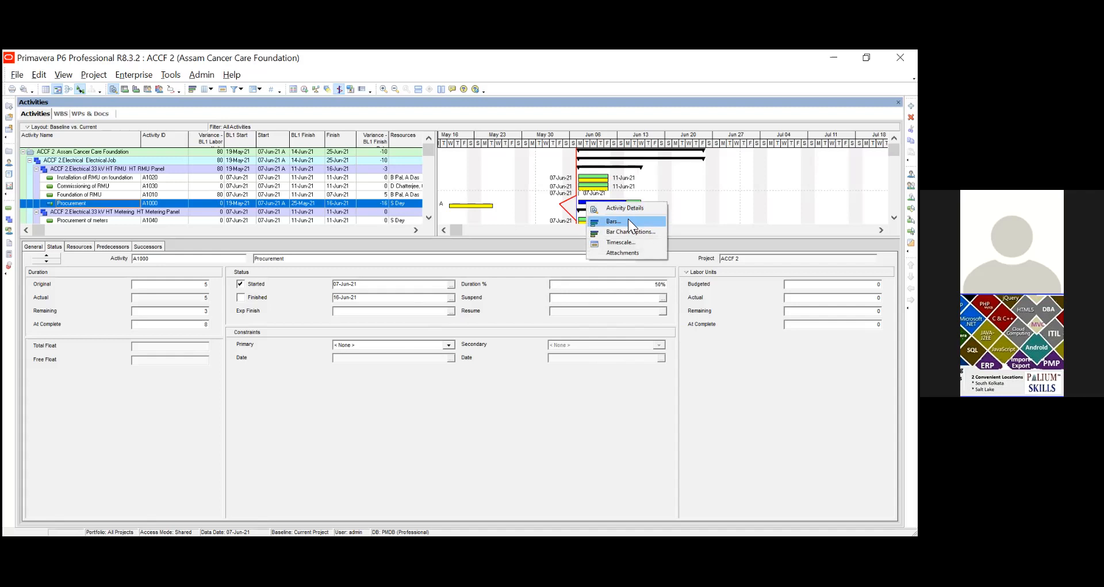
left_click(629, 220)
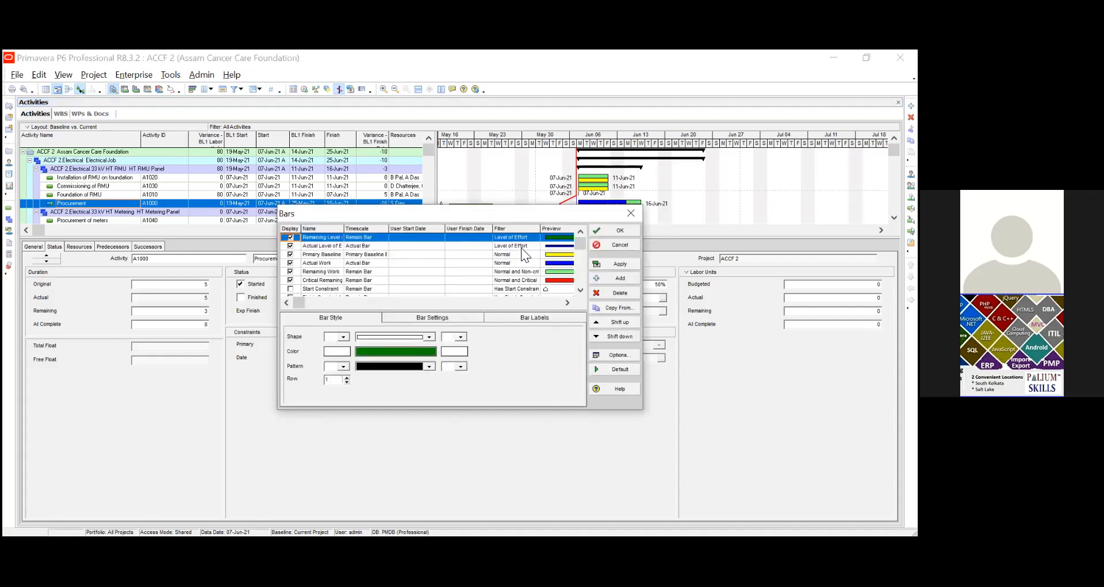
left_click(330, 246)
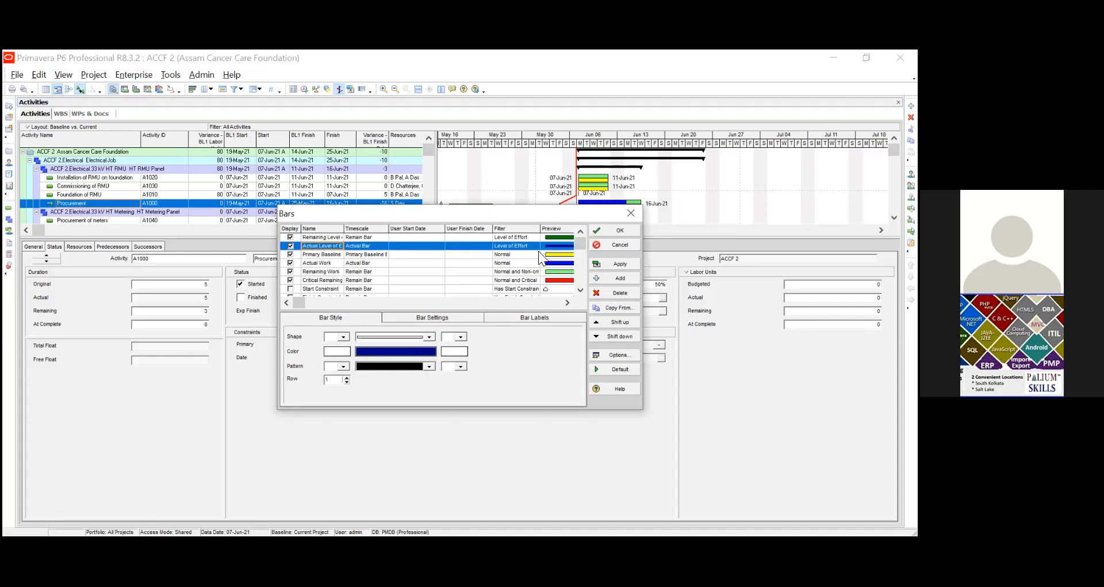
left_click(326, 263)
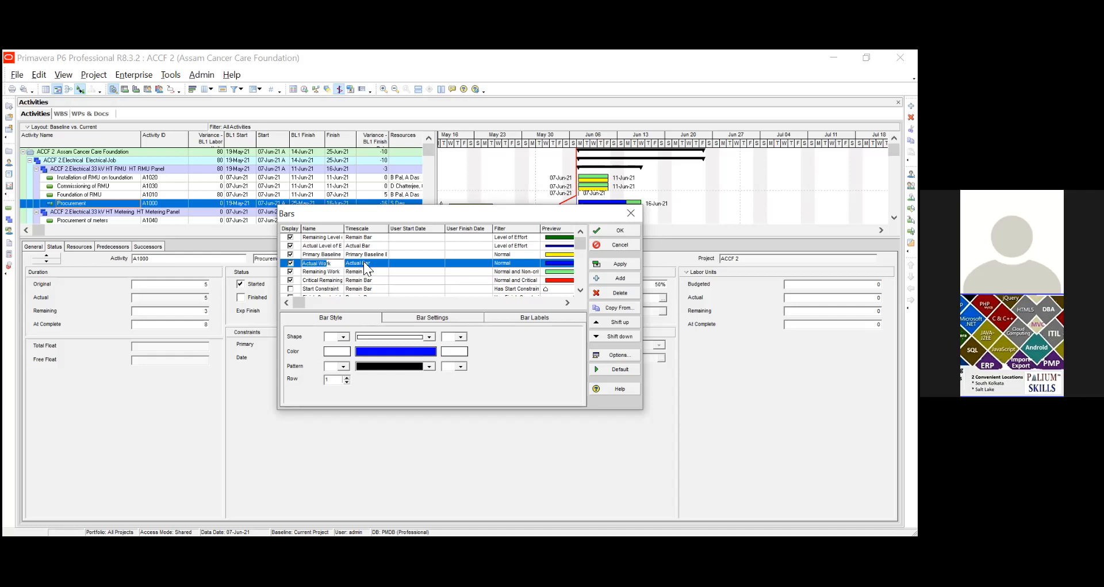
left_click(399, 263)
left_click(631, 214)
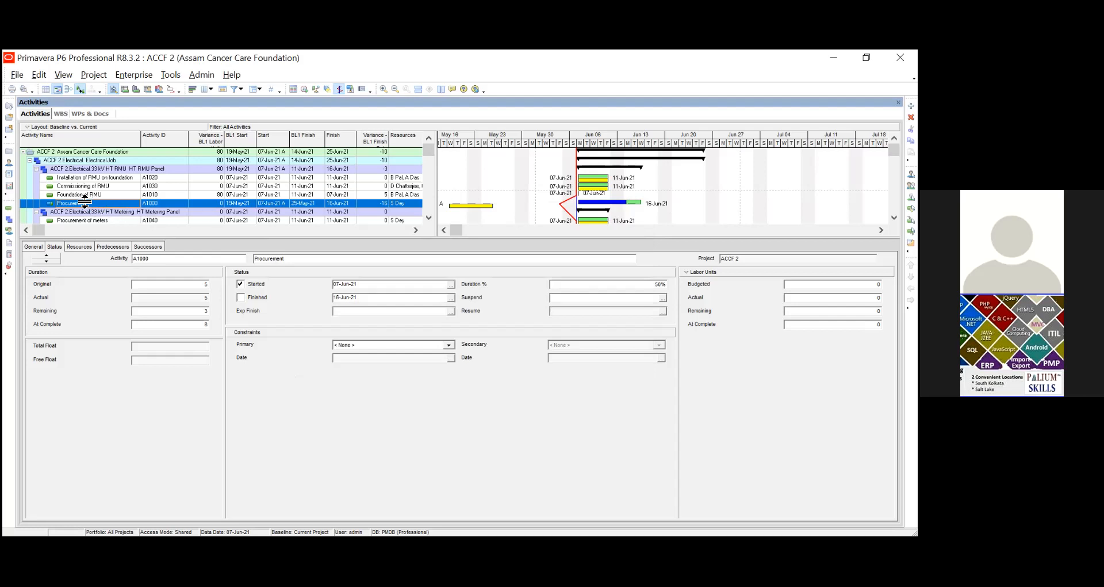
- Set the start of Installation of RMU on foundation (A1020) to 15-Jun-21 without adding a Start On or After constraint
left_click(112, 178)
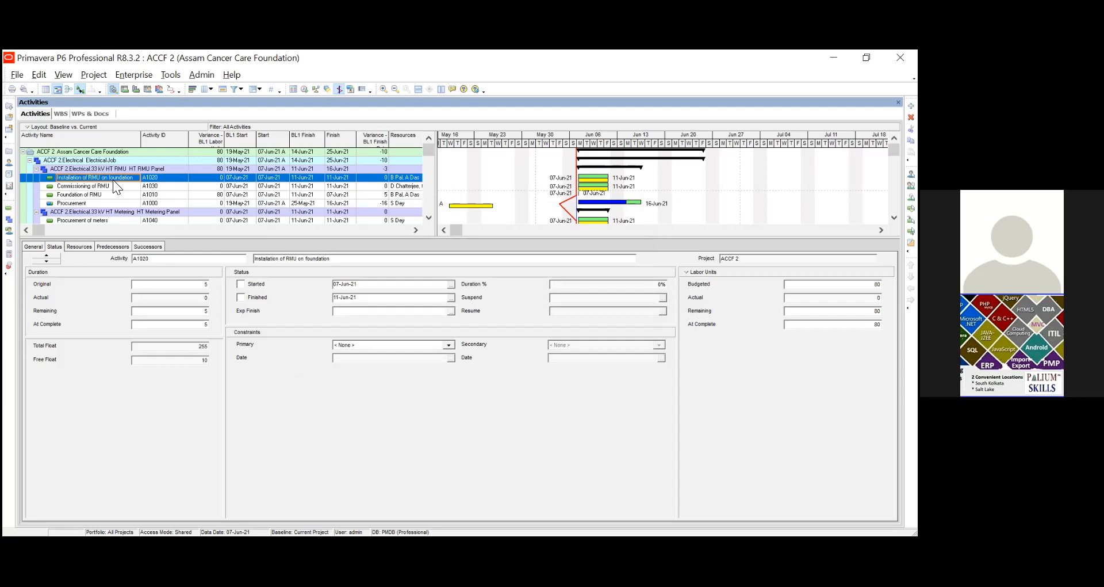
left_click(338, 284)
key("BackSpace")
key("BackSpace")
type("15")
left_click(340, 299)
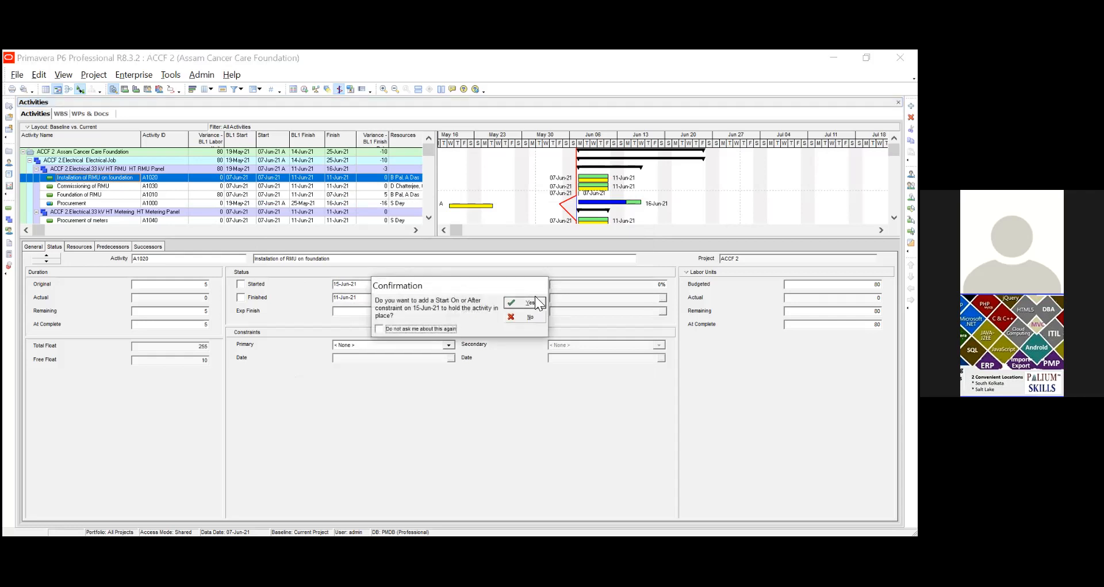
left_click(530, 317)
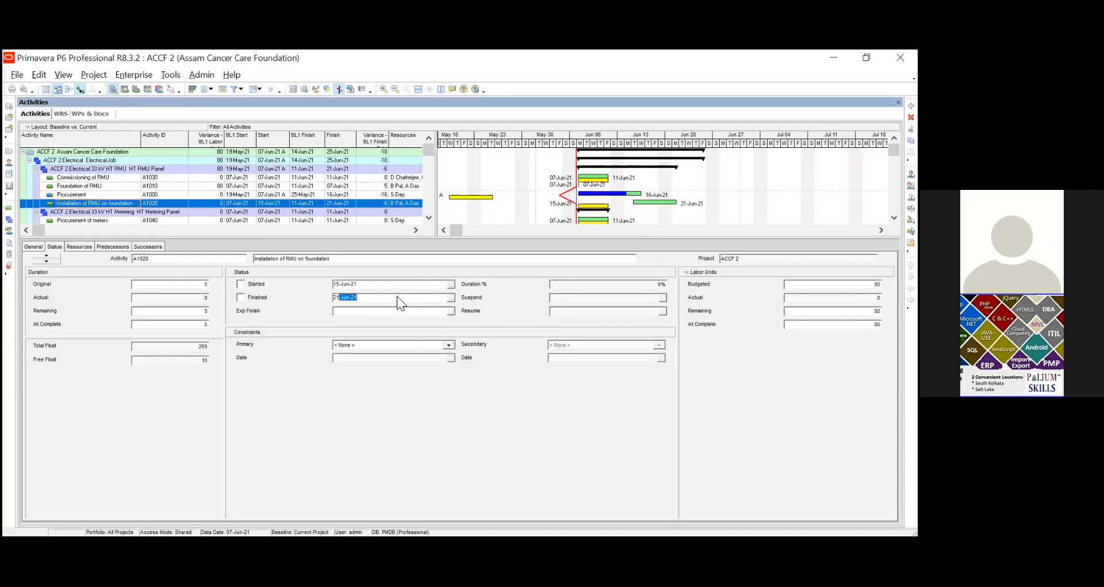
left_click(501, 299)
- Compare the status dates and Gantt bars of Procurement (A1000) and Installation of RMU on foundation (A1020)
left_click(601, 196)
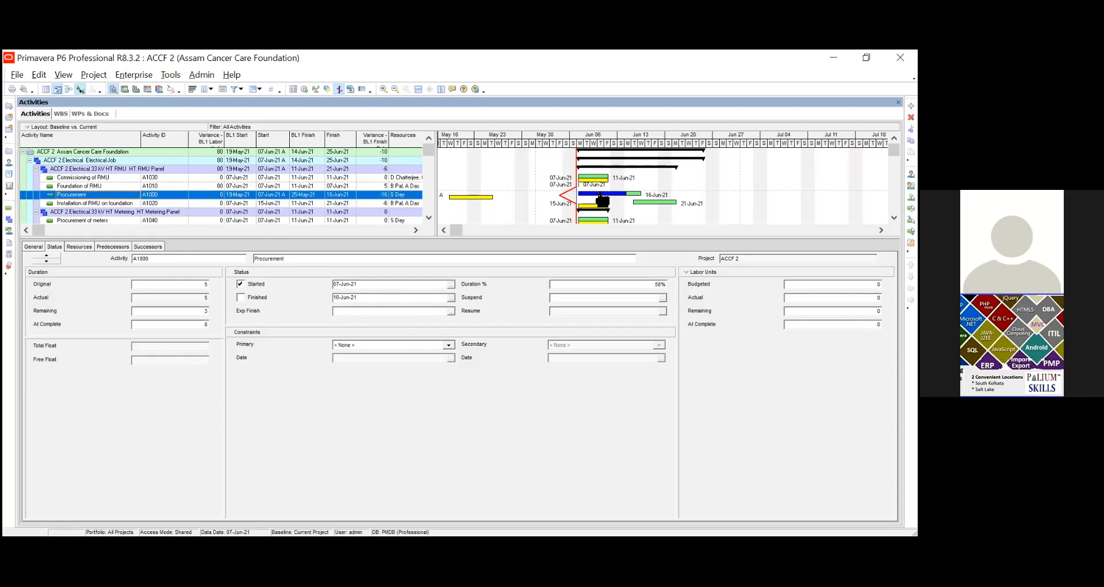
left_click(657, 203)
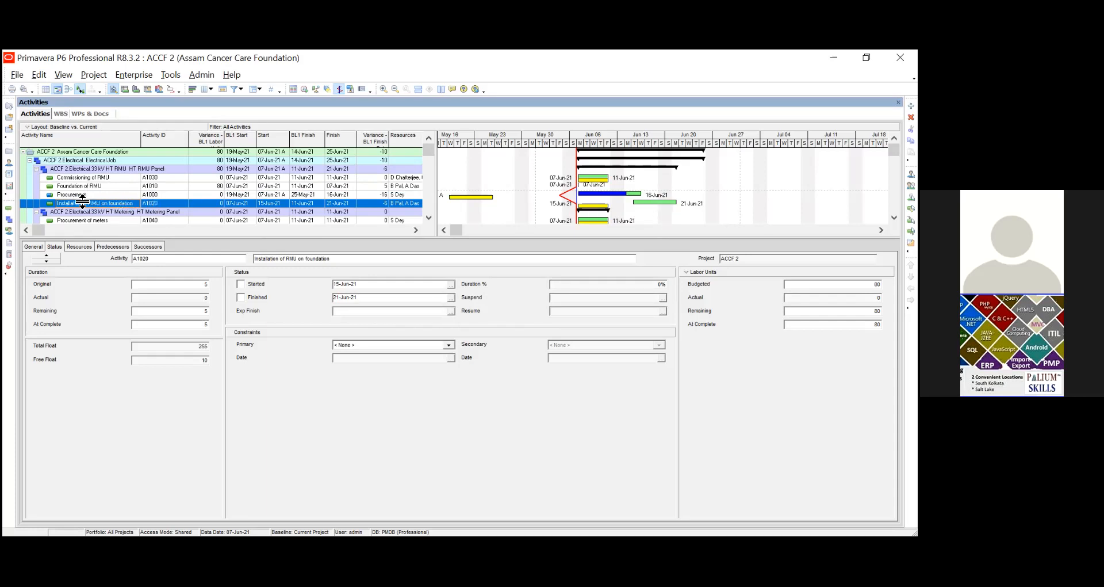
left_click(64, 195)
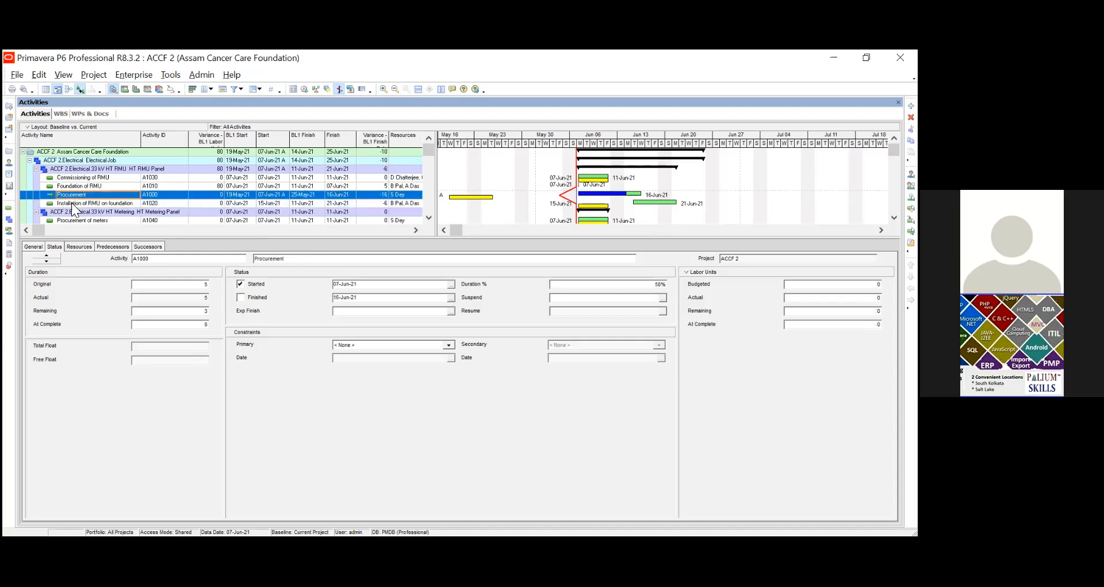
left_click(71, 203)
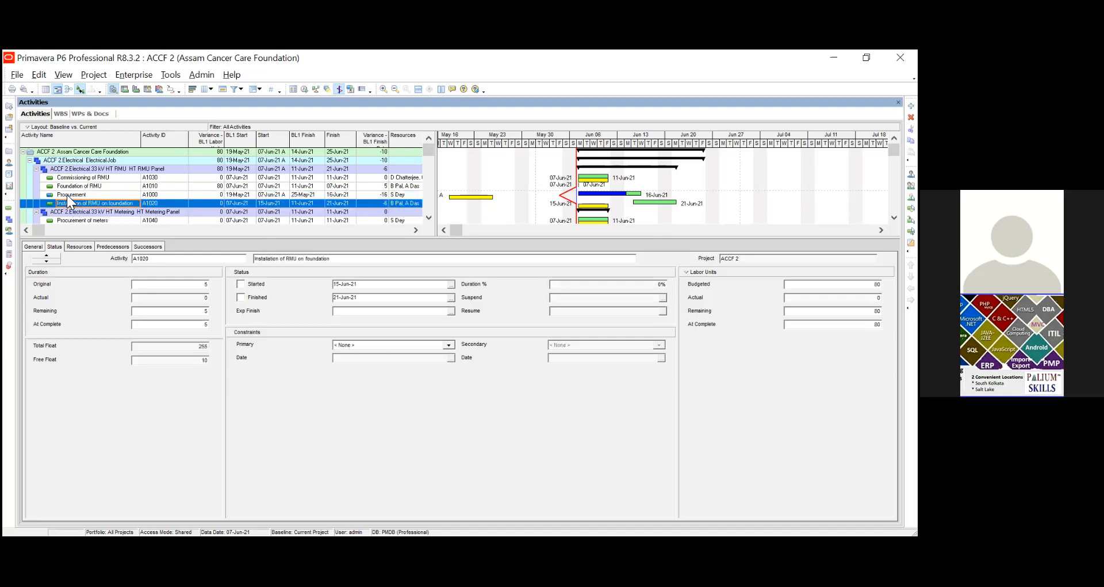
left_click(67, 195)
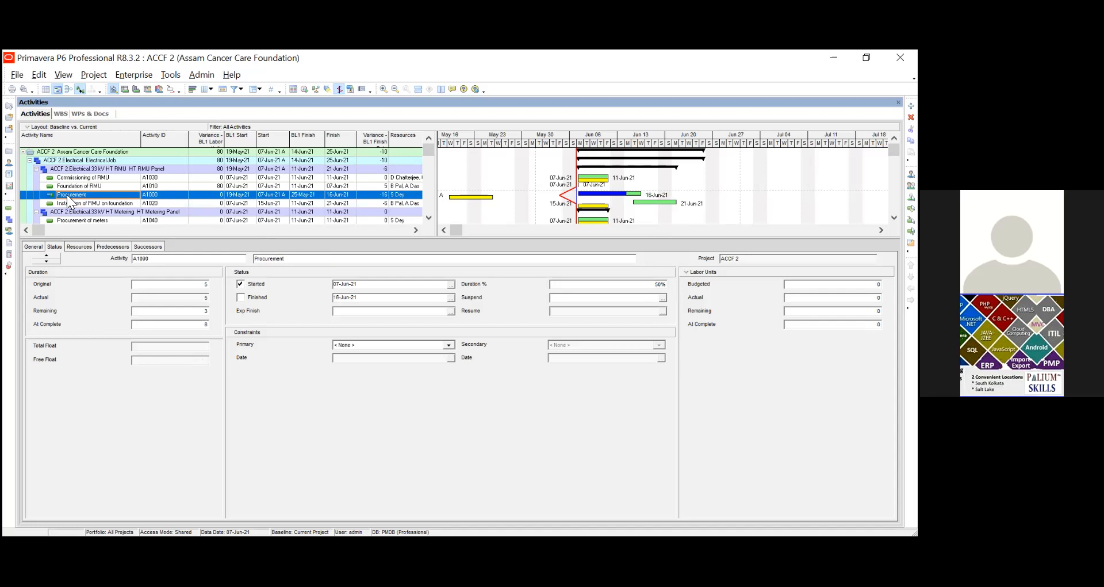
left_click(72, 203)
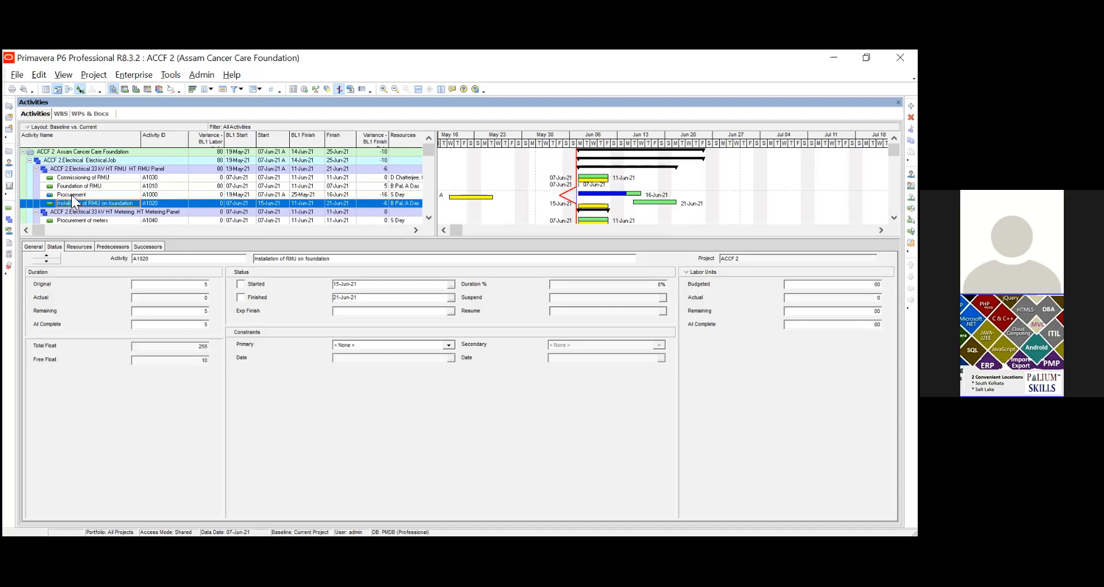
- Mark Procurement (A1000) as finished on 16-Jun-21 and Foundation of RMU (A1010) as started on 07-Jun-21
left_click(72, 194)
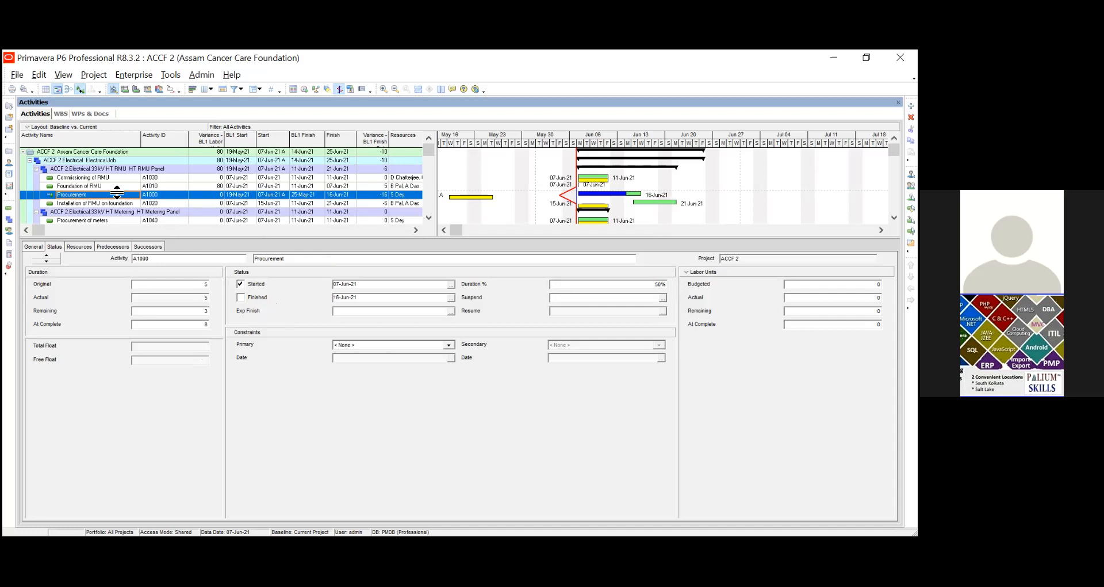
left_click(241, 297)
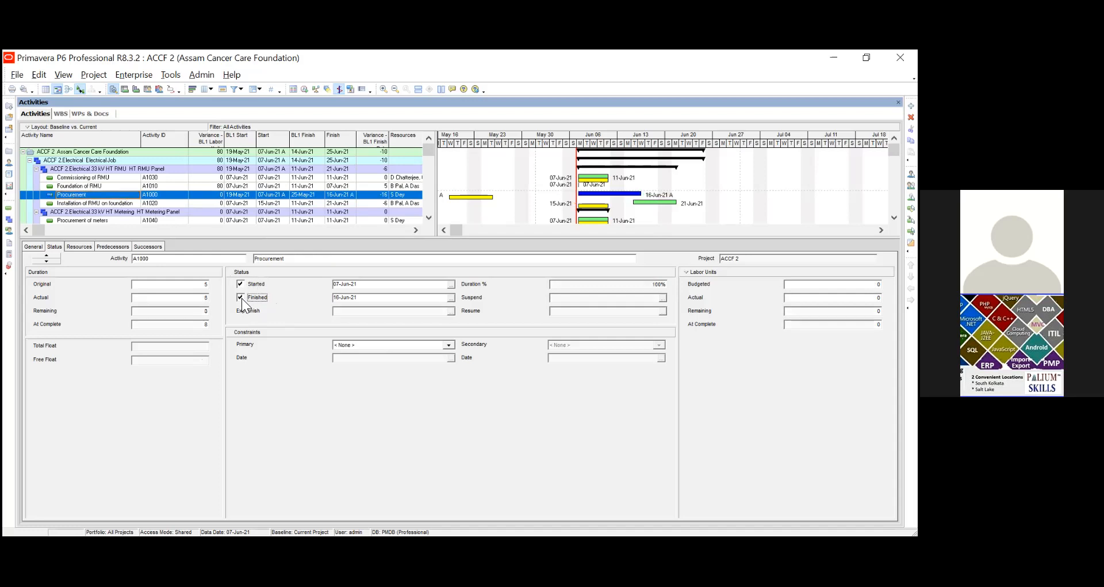
left_click(76, 185)
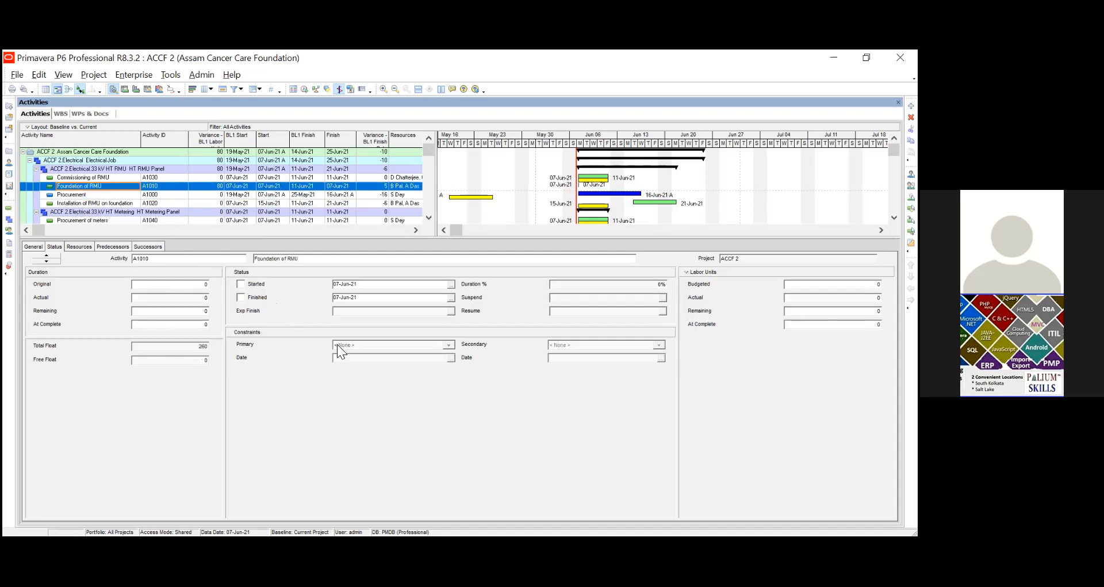
left_click(241, 284)
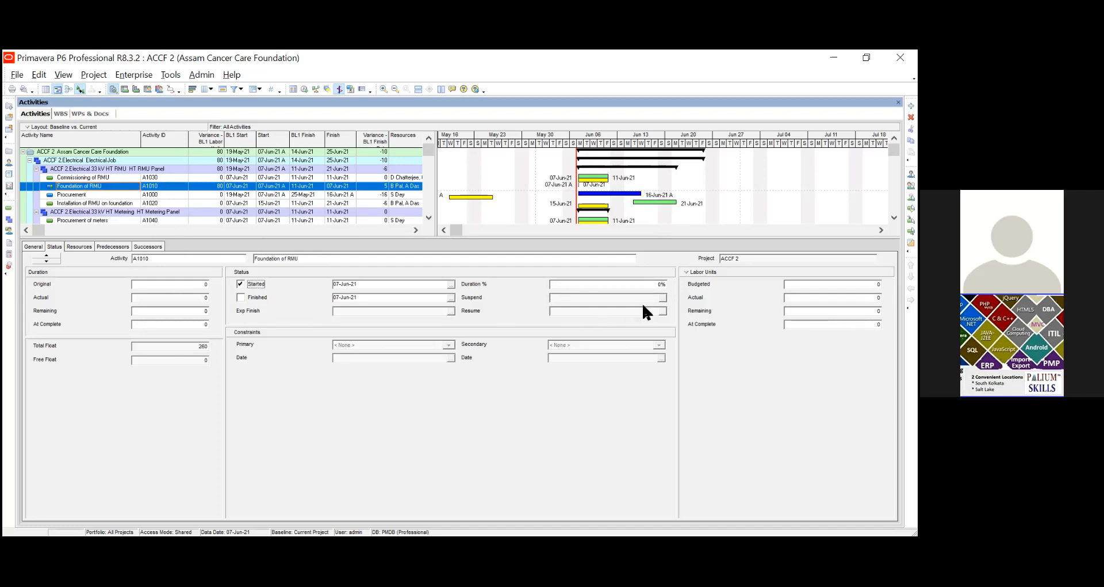
- Try to set the Duration % of Foundation of RMU (A1010) to 50%
left_click(661, 284)
key("BackSpace")
type("50")
- Examine the resource assignments of the activities in the HT RMU Panel group
left_click(418, 231)
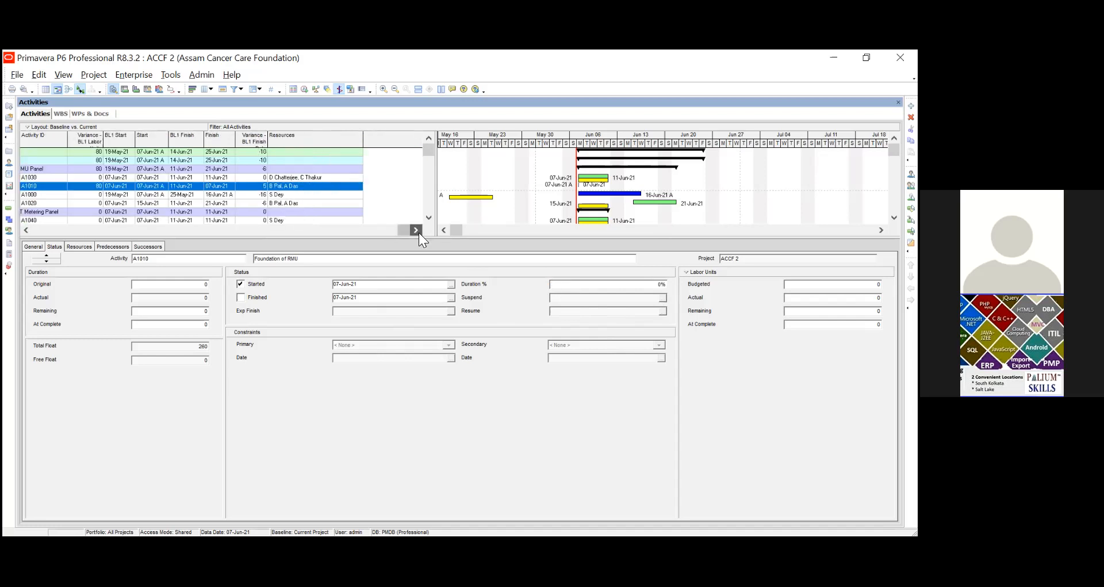
left_click(286, 185)
left_click(179, 171)
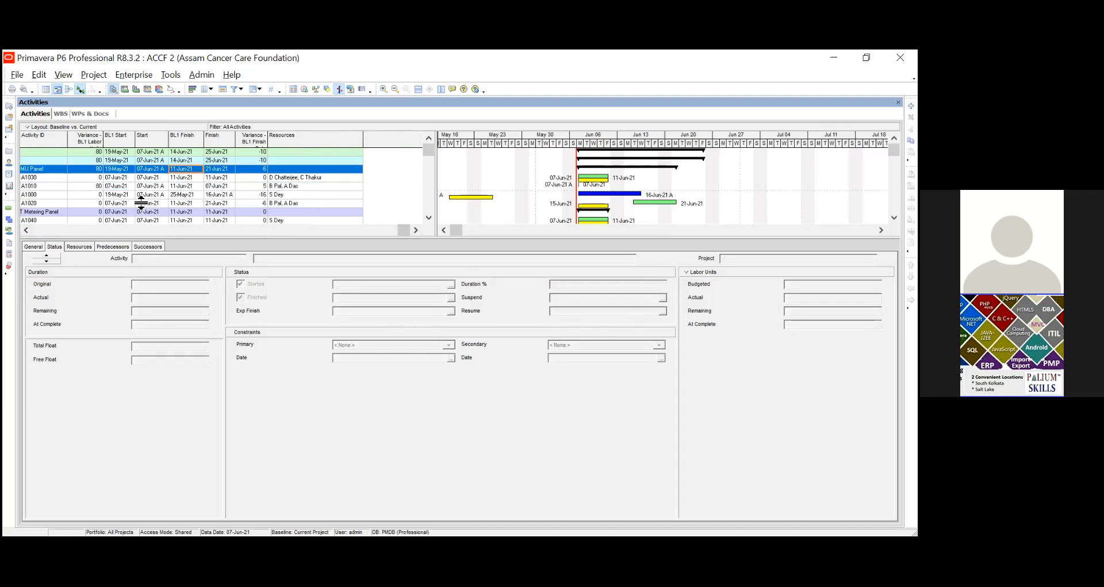
left_click(23, 231)
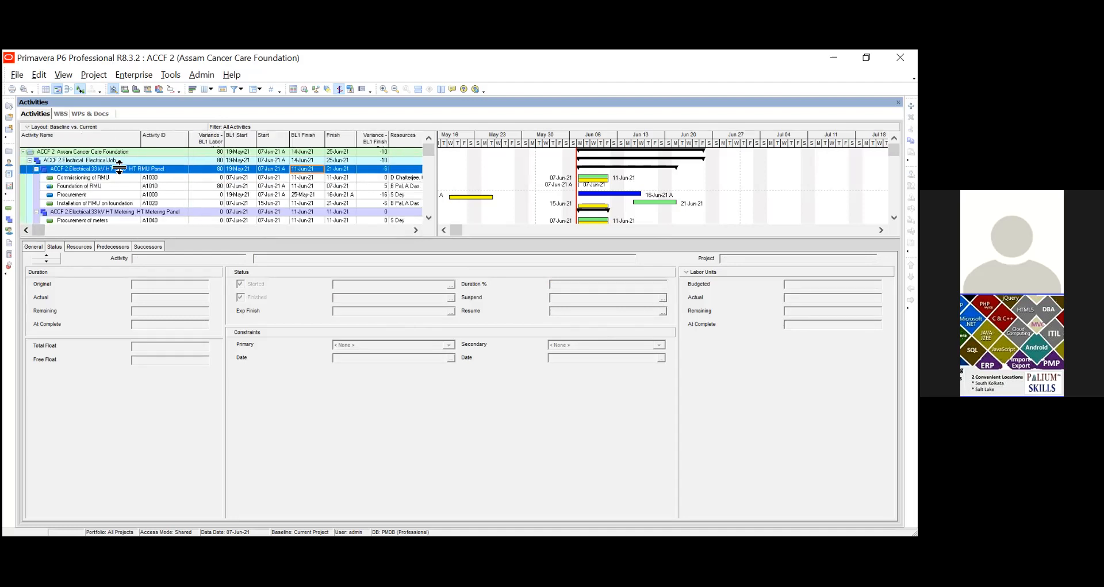
left_click(417, 228)
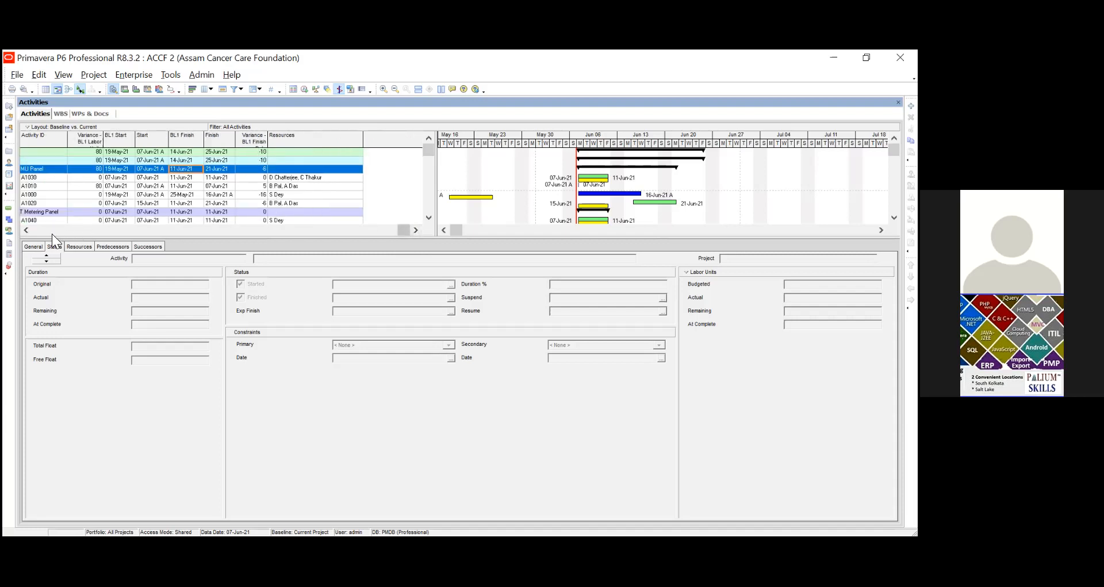
left_click(29, 228)
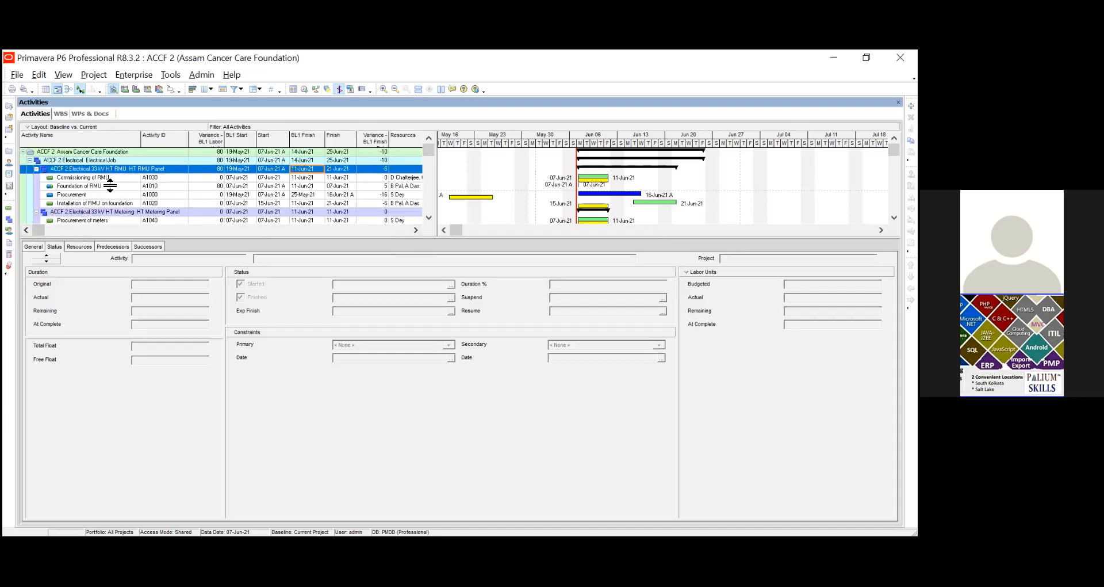
- Set the start of Commissioning of RMU (A1030) to 25-Jun-21 and hold it with a Start On or After constraint
left_click(101, 178)
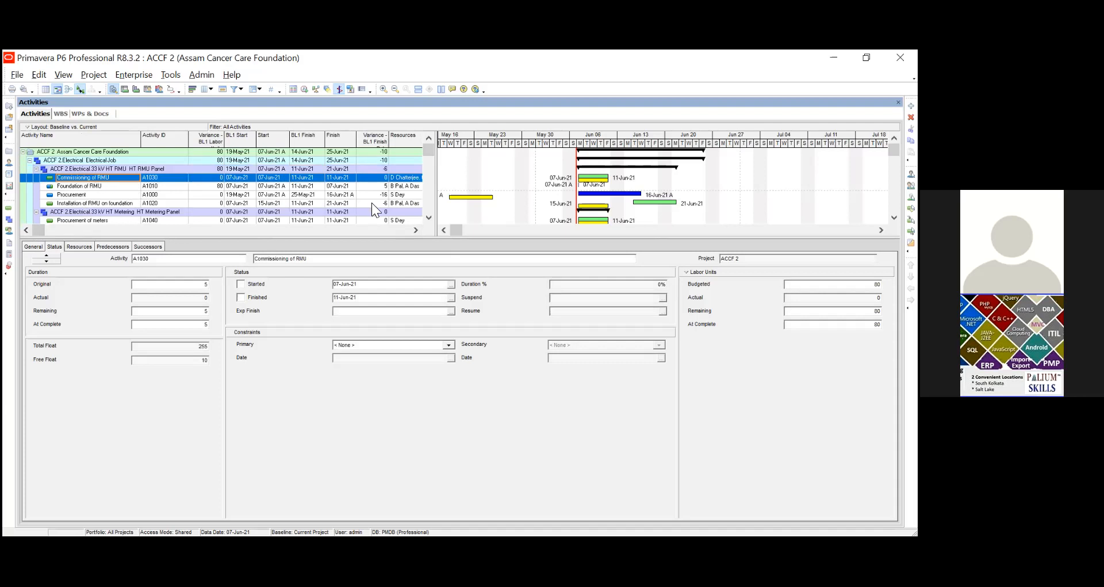
left_click(416, 229)
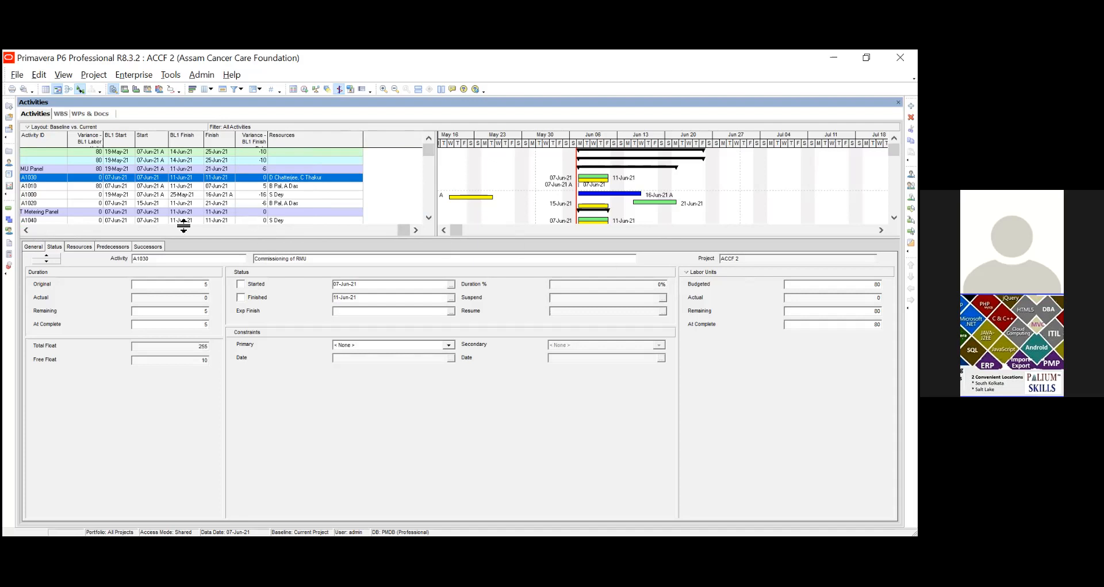
left_click(25, 231)
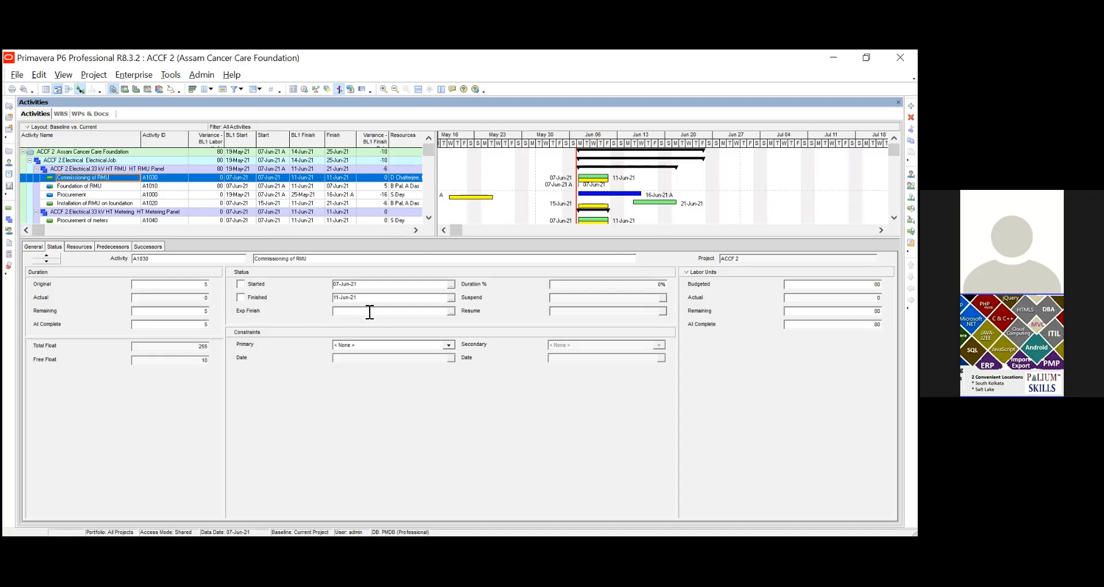
left_click(340, 284)
key("BackSpace")
key("BackSpace")
type("25")
left_click(443, 334)
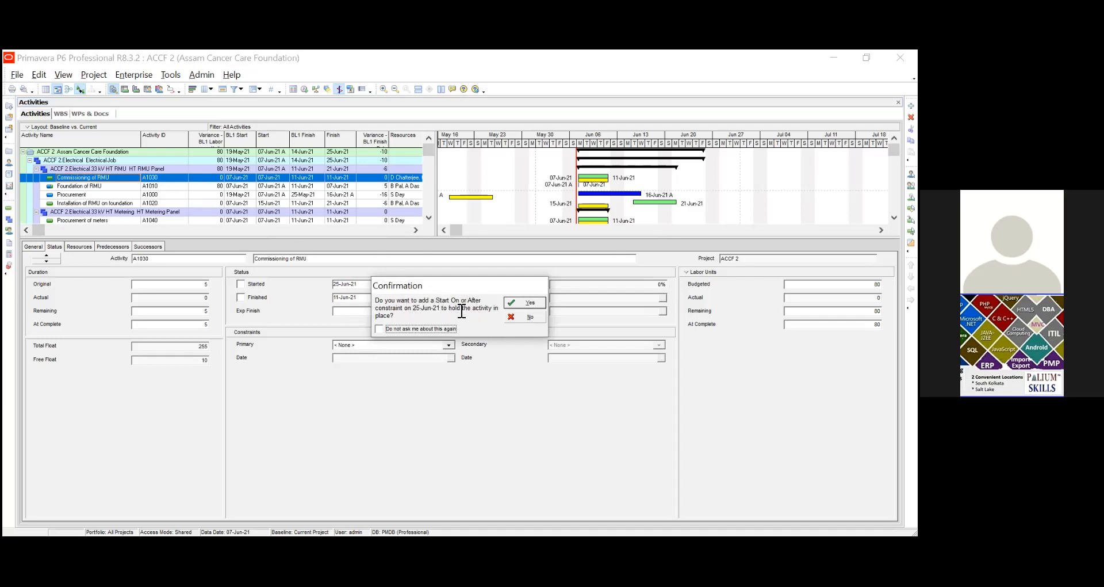
left_click(515, 304)
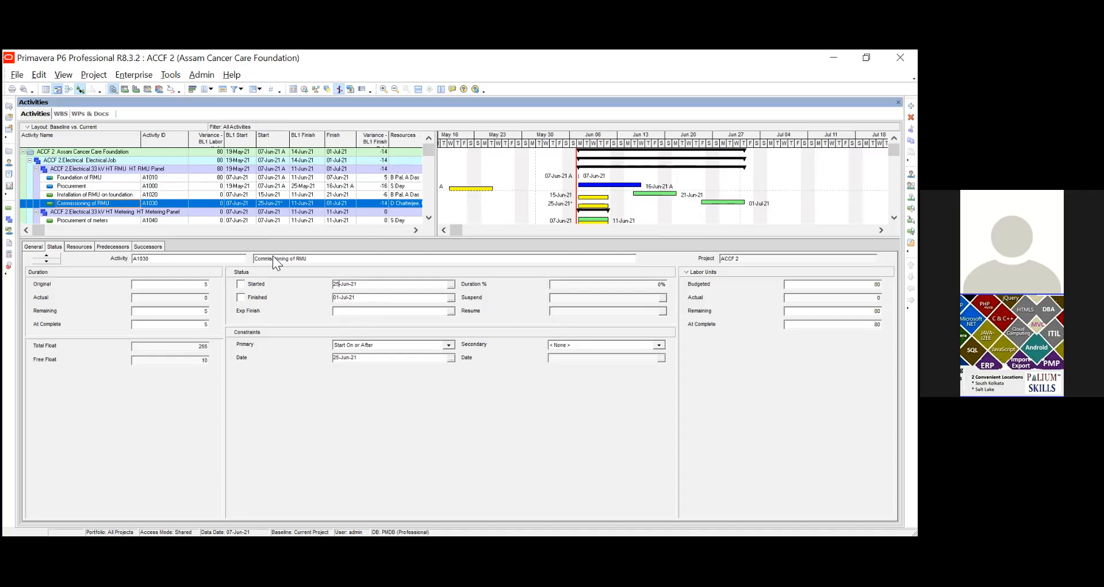
- Mark Foundation of RMU (A1010) as finished on 17-Jun-21
left_click(79, 179)
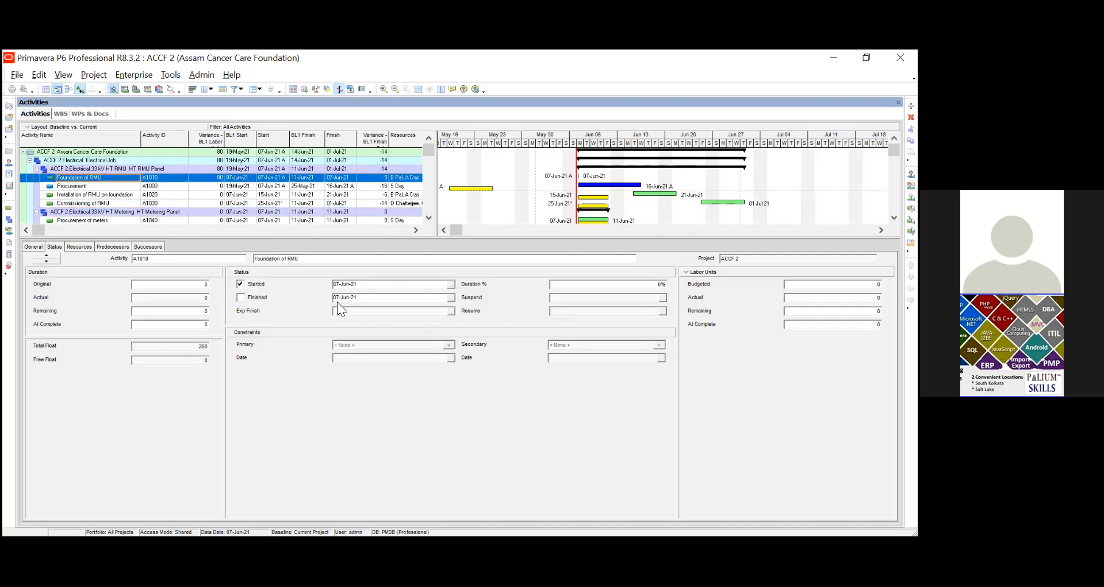
left_click(240, 298)
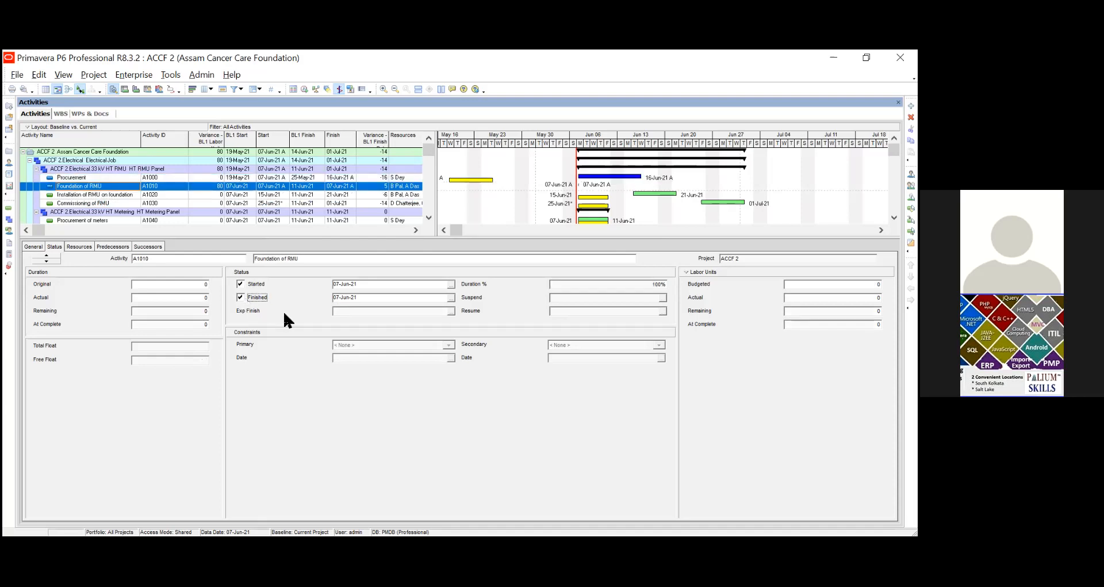
left_click(341, 297)
key("BackSpace")
key("BackSpace")
type("17")
key("Return")
left_click(302, 299)
left_click(239, 297)
left_click(417, 231)
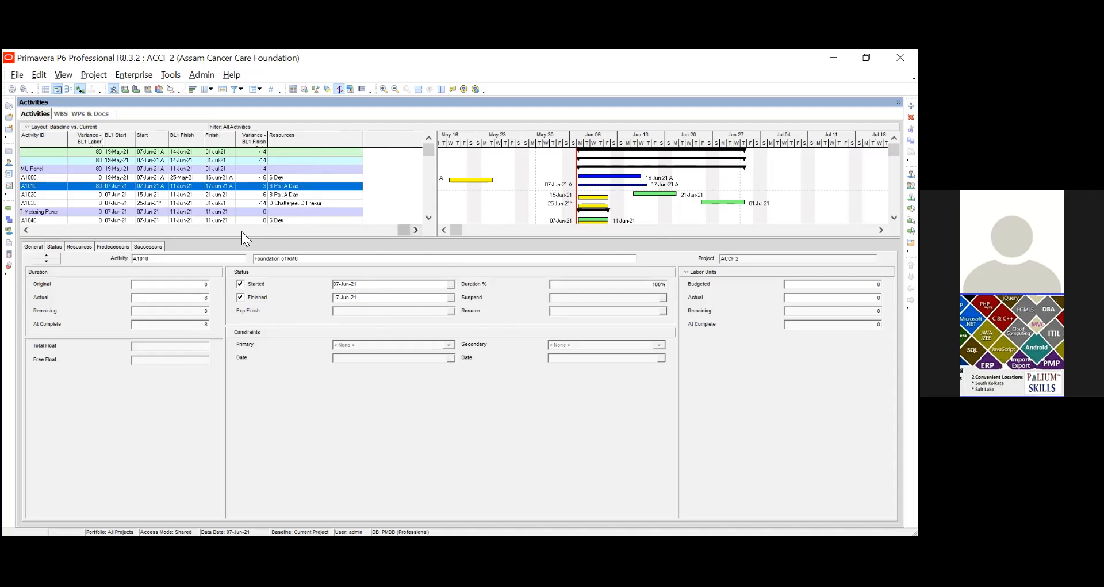
left_click(28, 231)
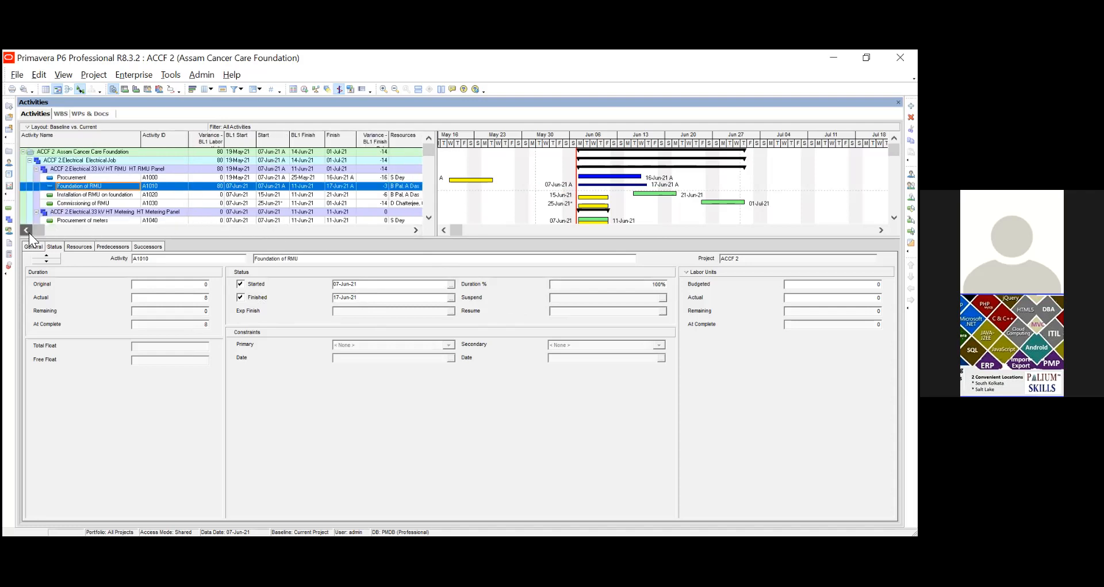
- Check which Gantt bars are displayed, down to the summary and float bars, and leave their definitions as they are
left_click(95, 194)
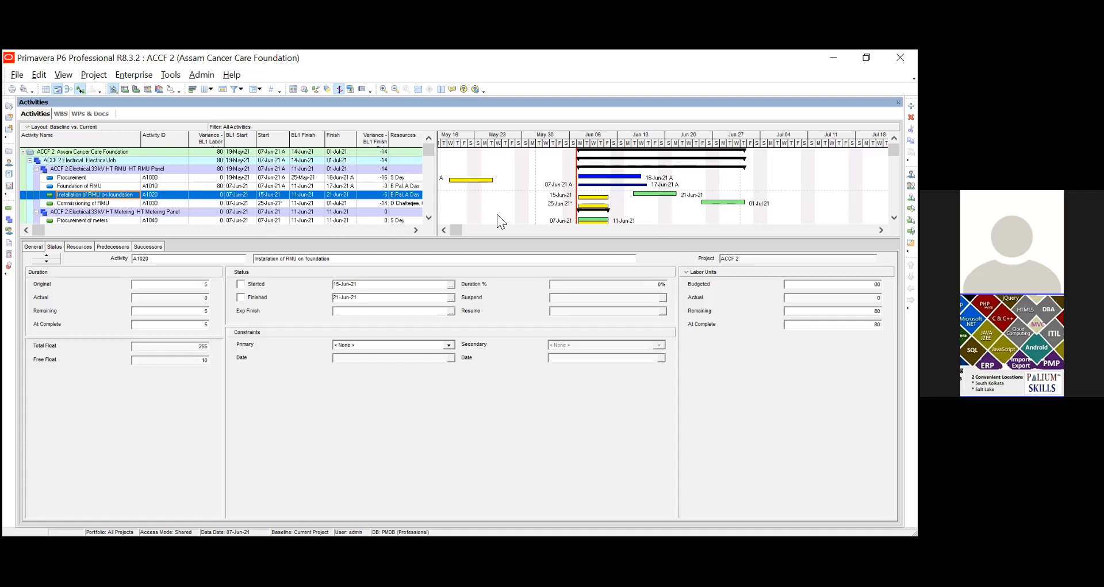
right_click(592, 211)
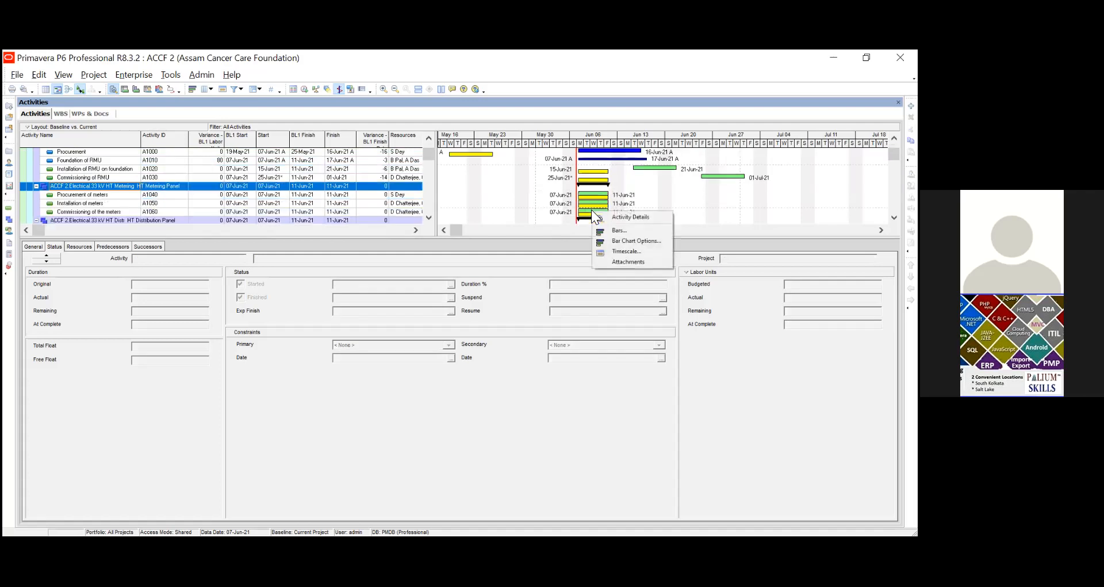
left_click(619, 230)
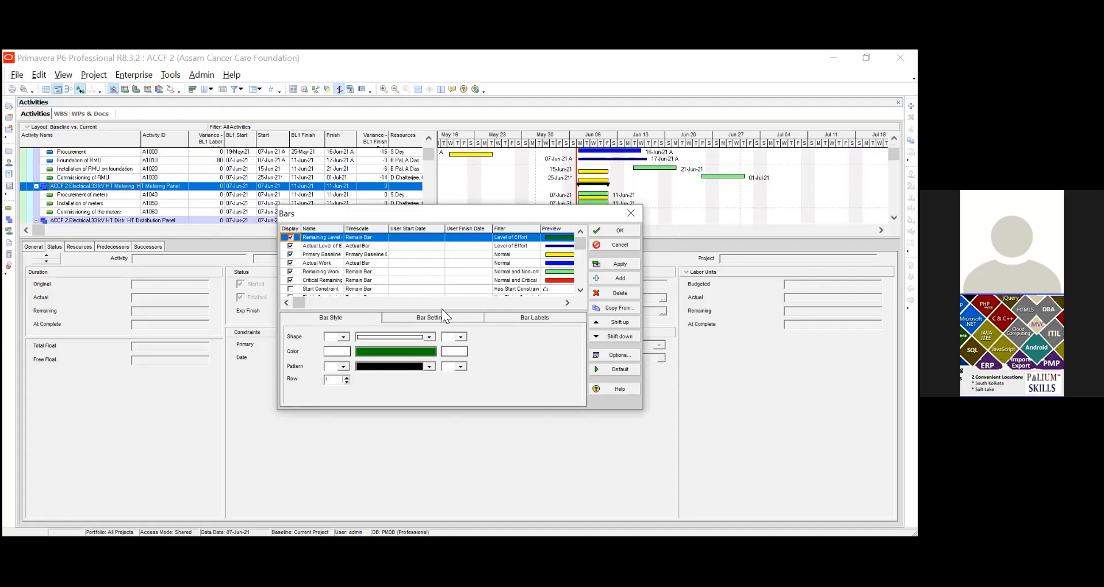
left_click(581, 289)
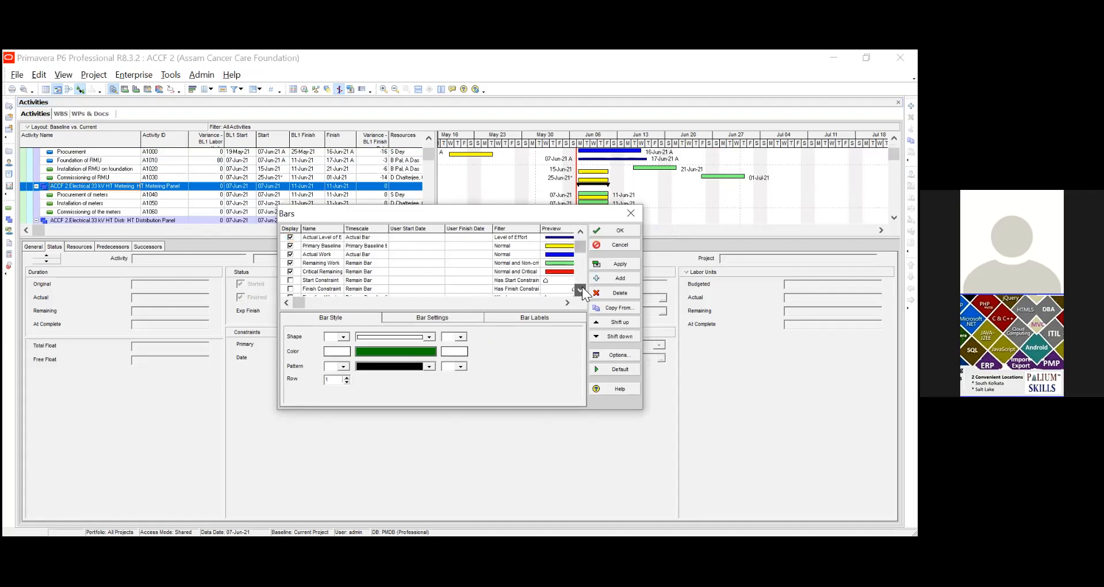
left_click(581, 289)
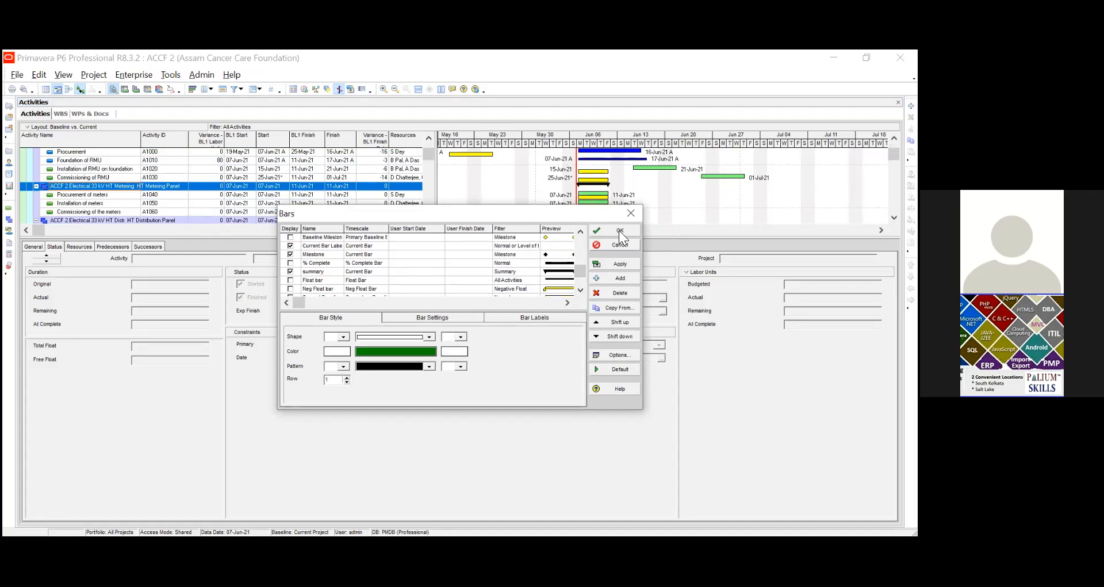
left_click(632, 215)
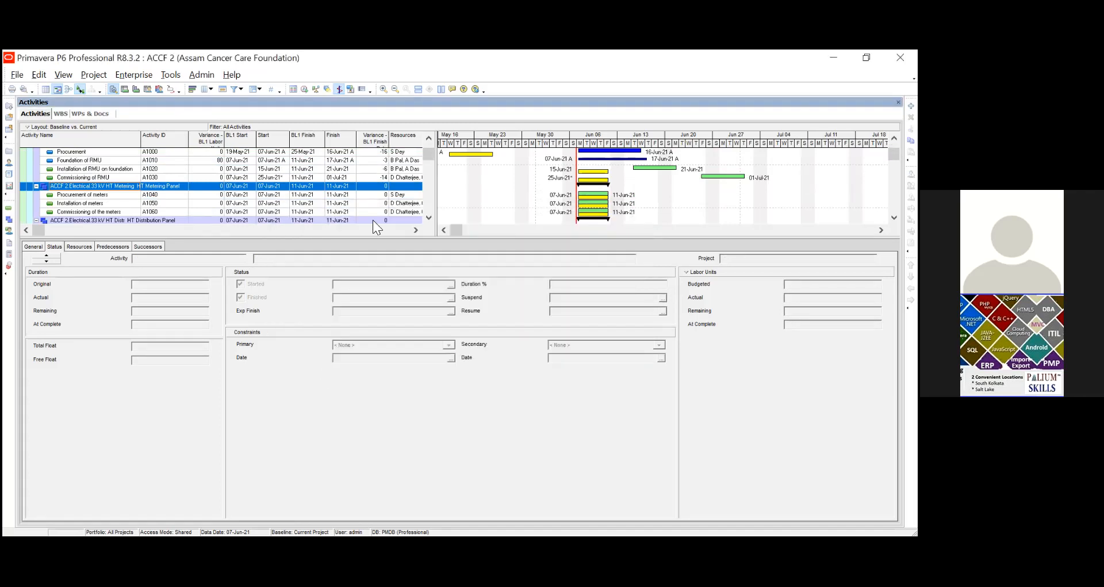
- Mark Installation of RMU on foundation (A1020) as started on 15-Jun-21 and set its duration percent complete to 50%
left_click(430, 138)
left_click(430, 136)
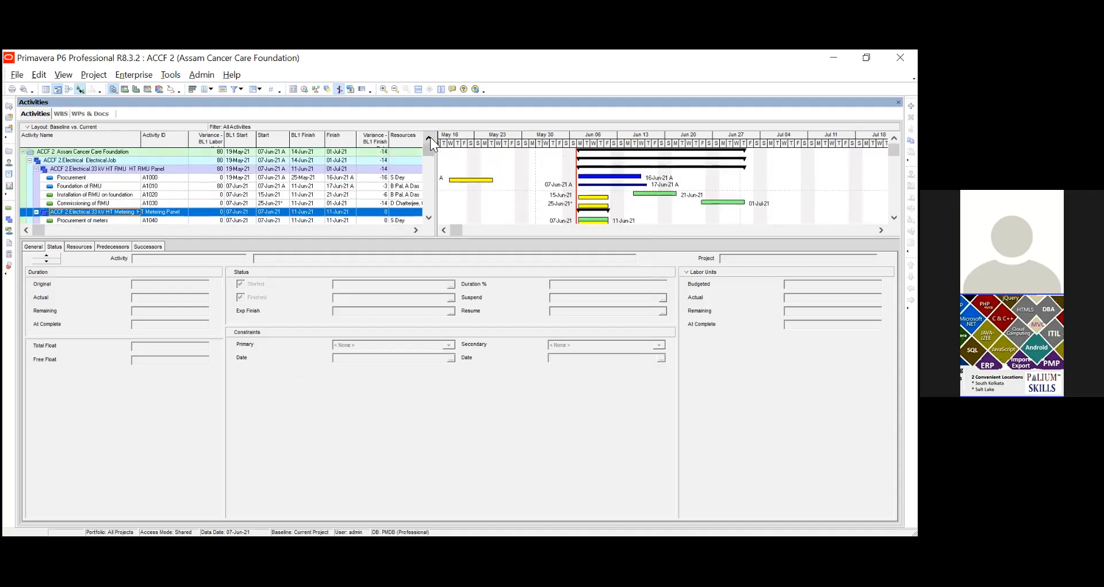
left_click(81, 188)
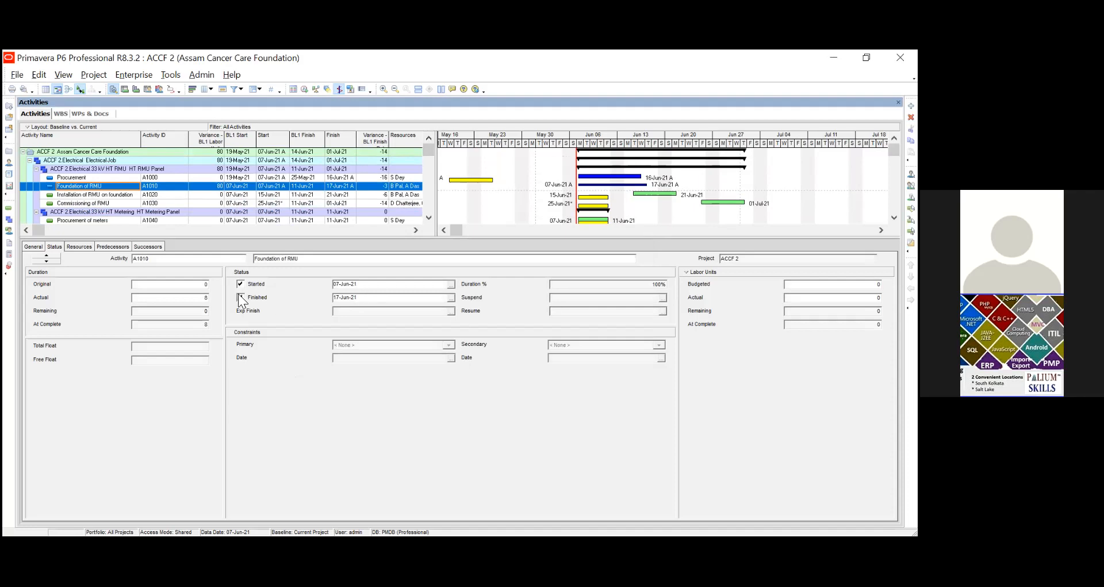
left_click(84, 195)
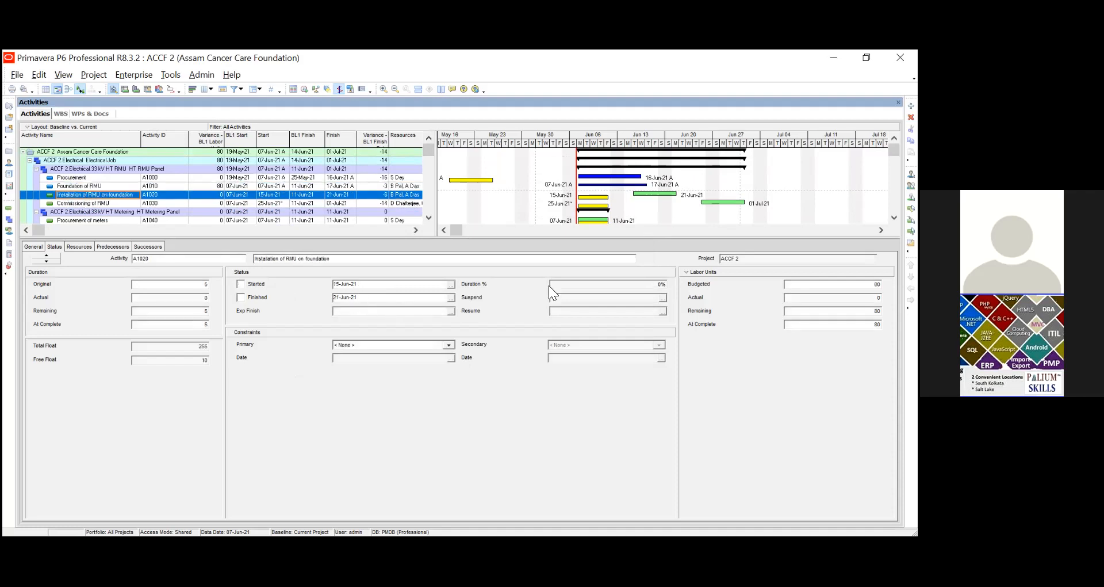
left_click(599, 286)
left_click(240, 285)
left_click(653, 286)
type("50")
key("Return")
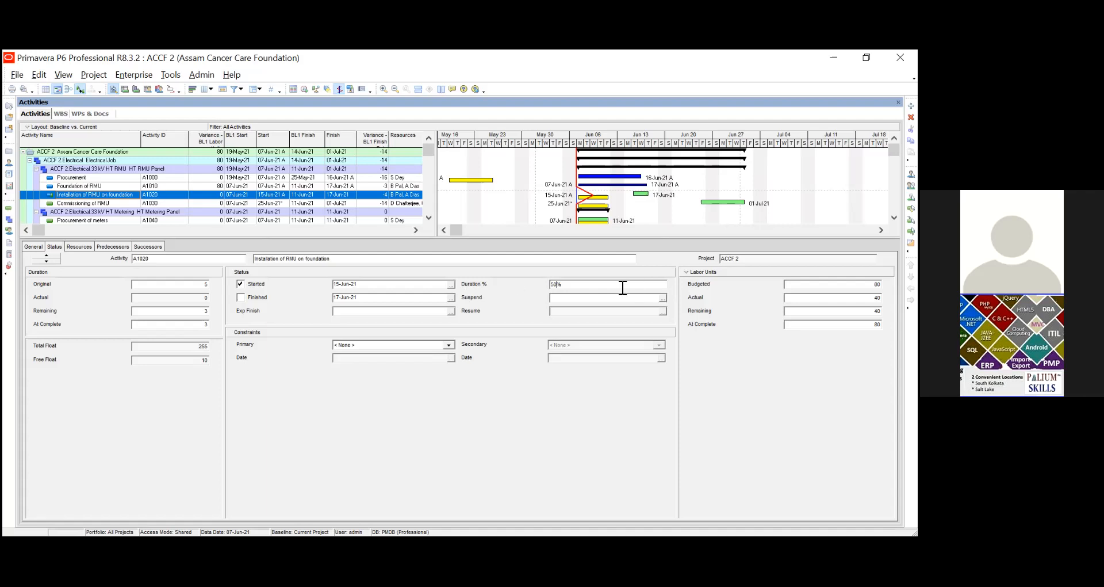
left_click(687, 273)
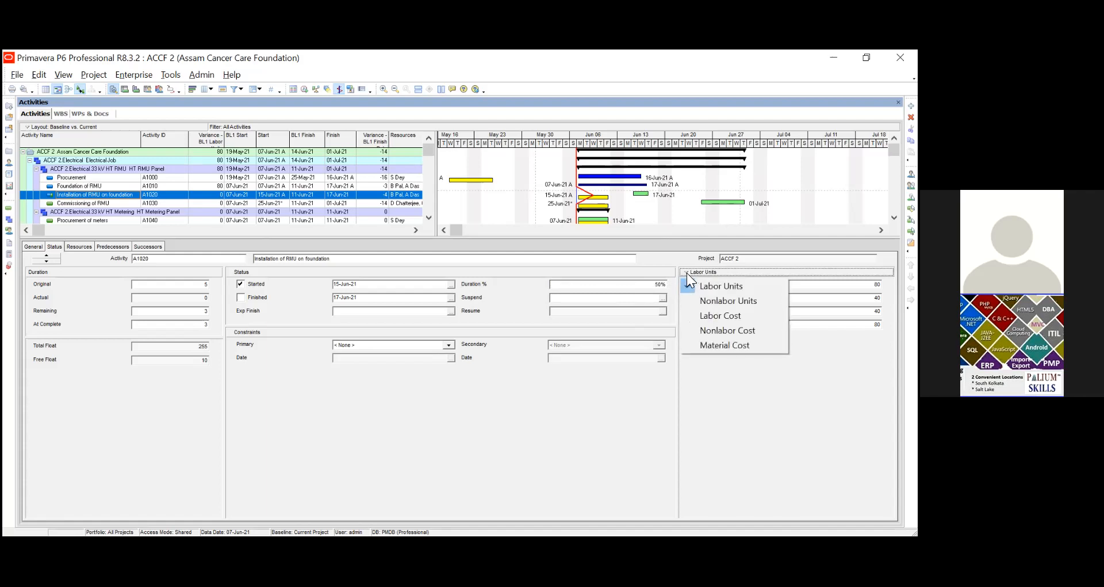
left_click(717, 409)
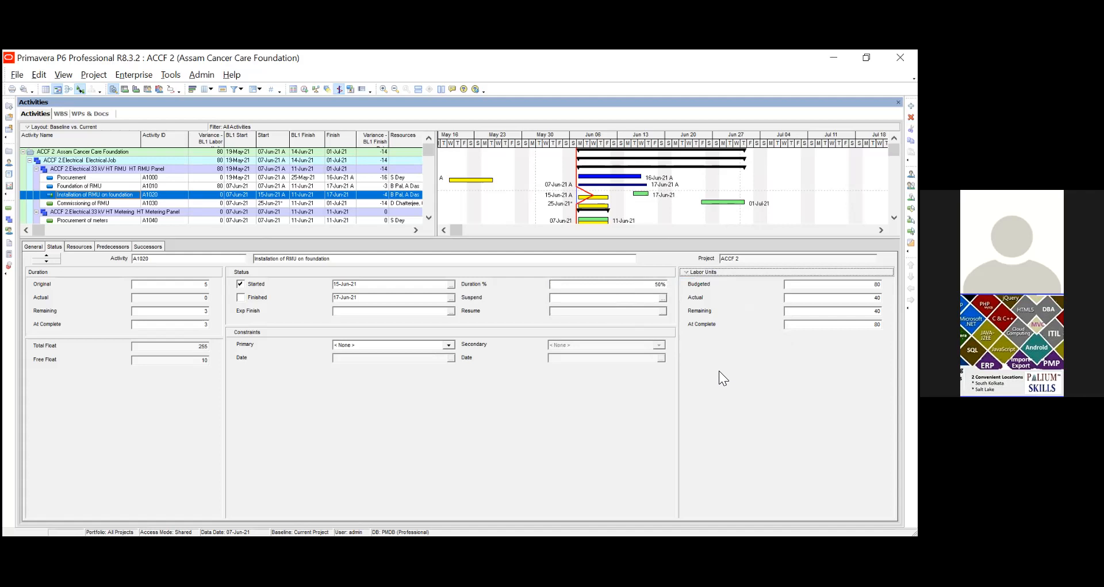
- Set the duration percent complete of Installation of RMU on foundation (A1020) to 70%, keeping labor units as the displayed quantity
left_click(661, 286)
key("Left")
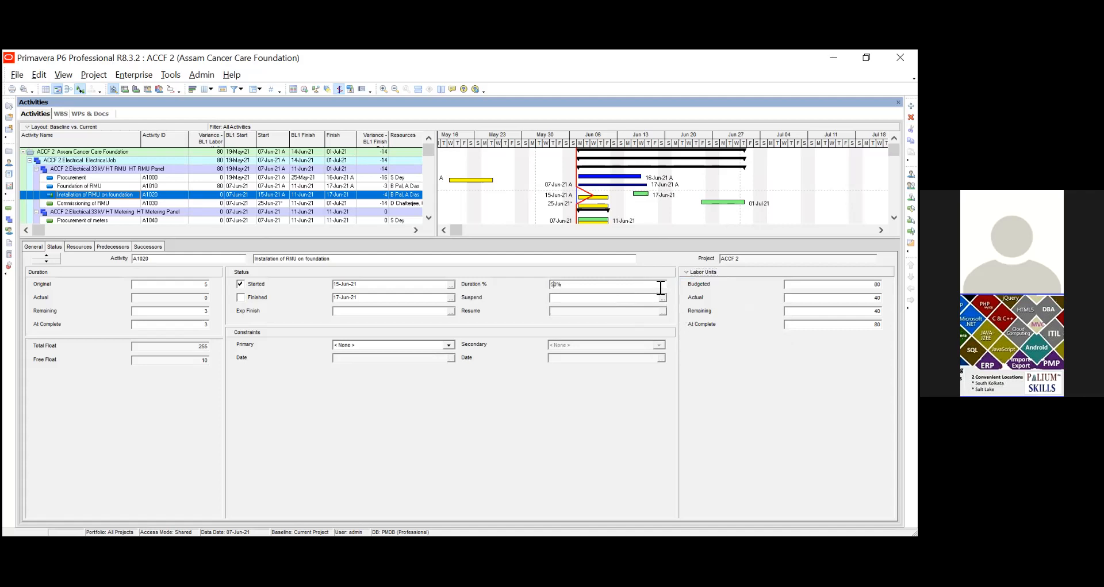
type("7")
left_click(684, 272)
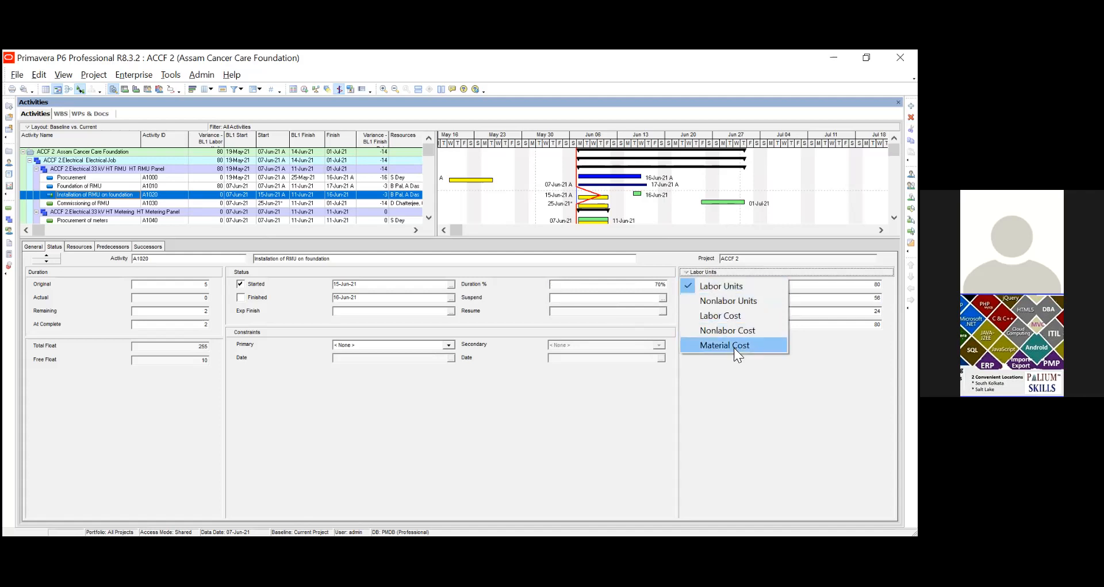
left_click(739, 362)
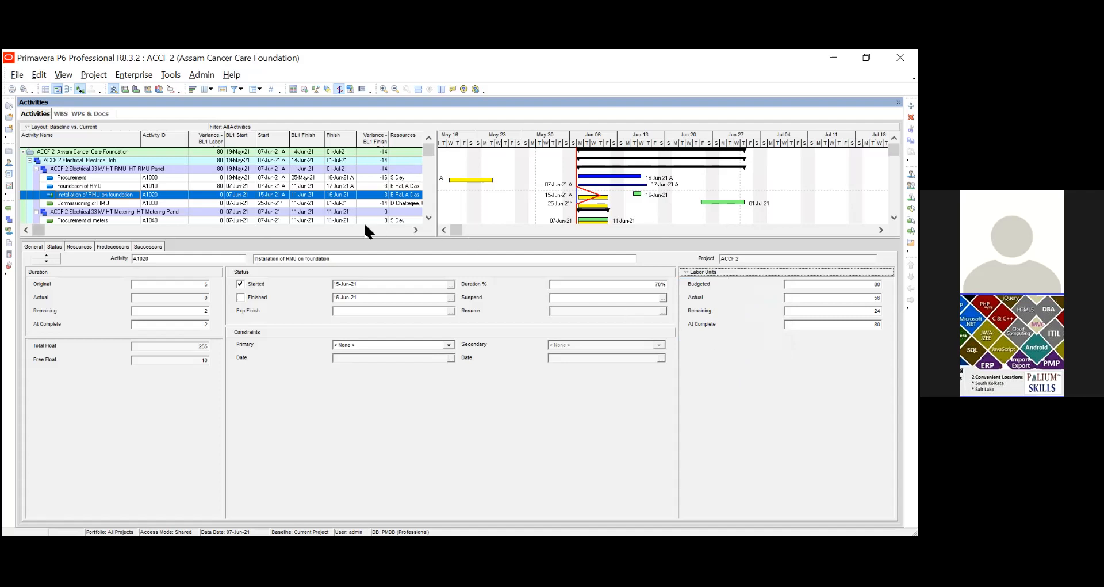
- Enlarge the activity table area and examine the resources, successors, status and general details of Installation of RMU on foundation (A1020)
left_click_drag(360, 239, 363, 293)
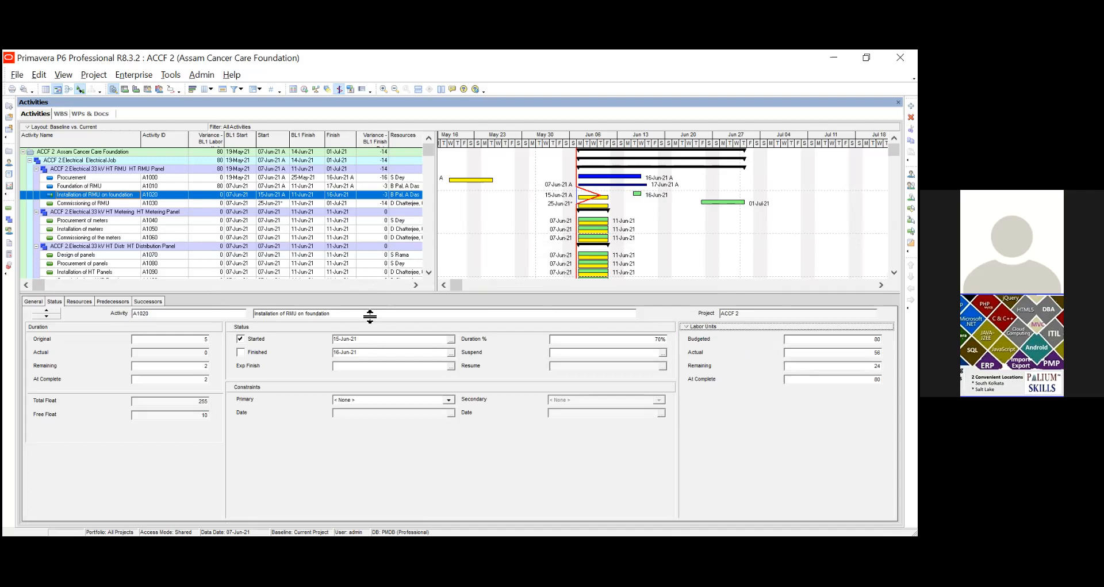
left_click_drag(367, 344, 365, 343)
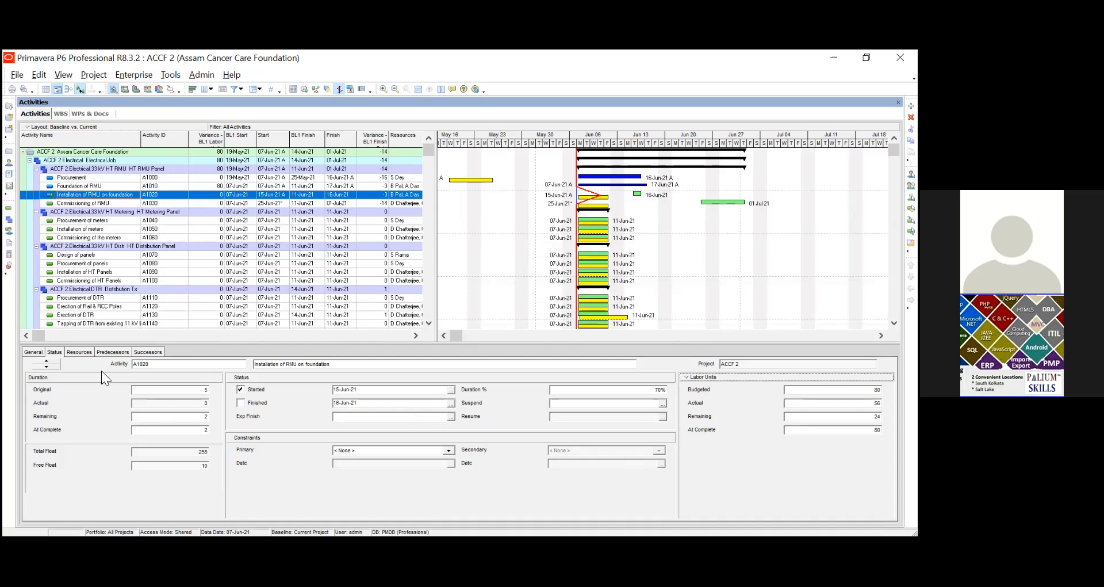
left_click(76, 354)
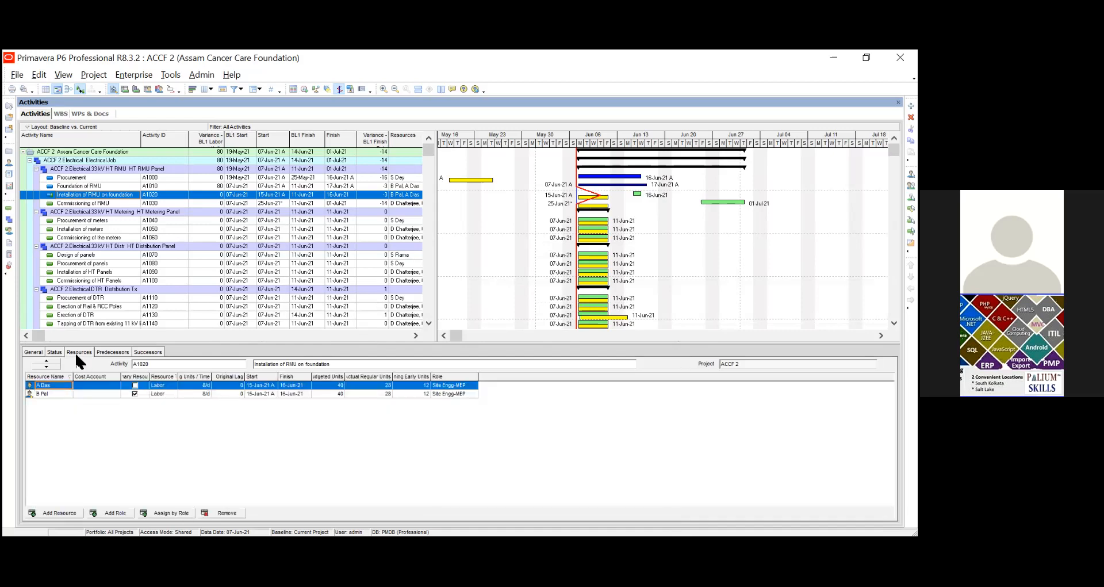
left_click(111, 352)
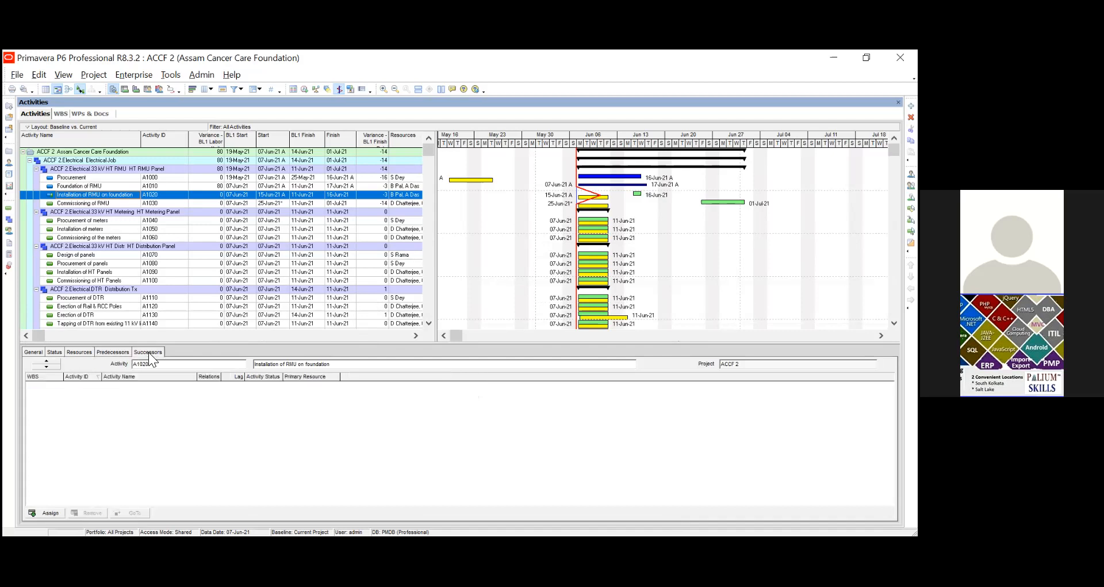
left_click(76, 354)
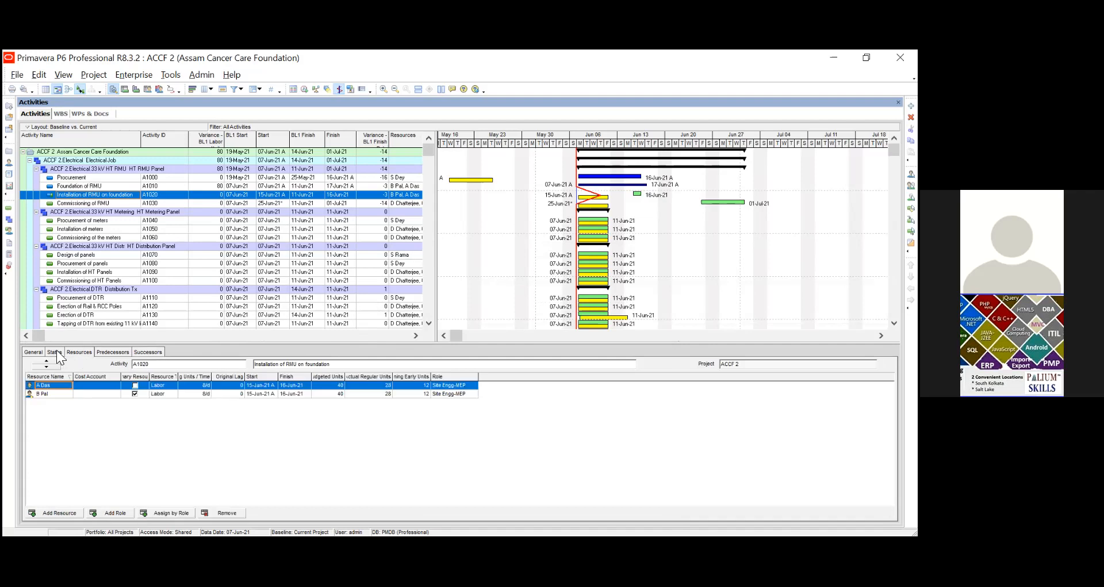
left_click(53, 352)
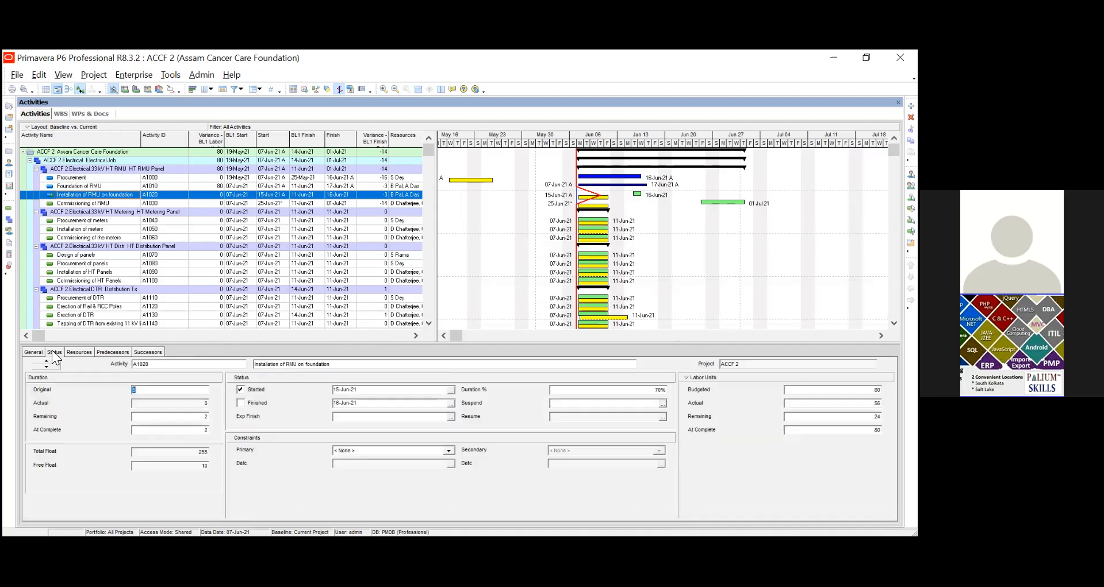
left_click(85, 352)
left_click(111, 351)
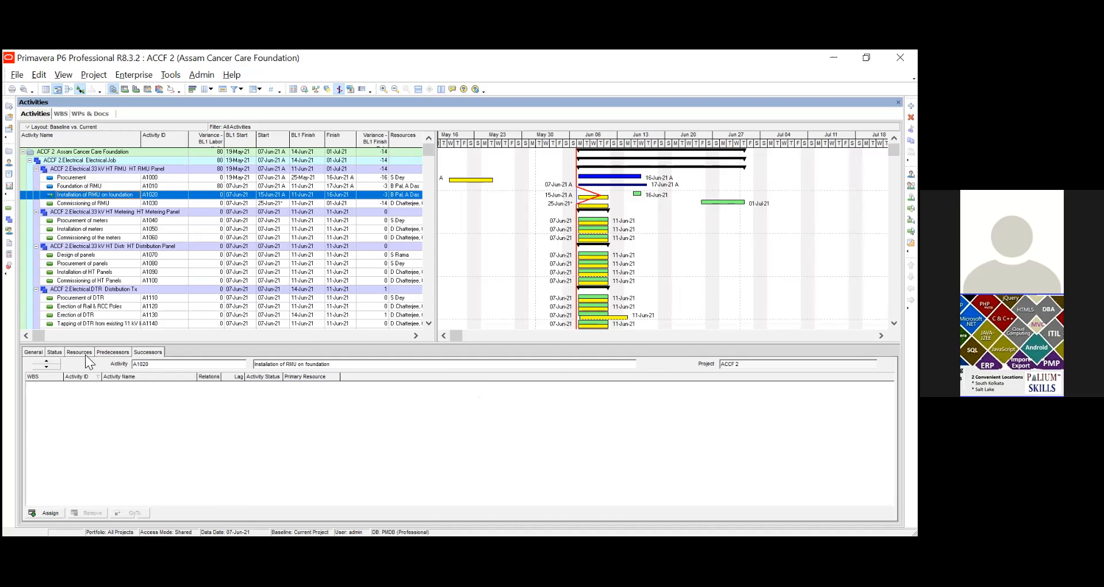
left_click(85, 353)
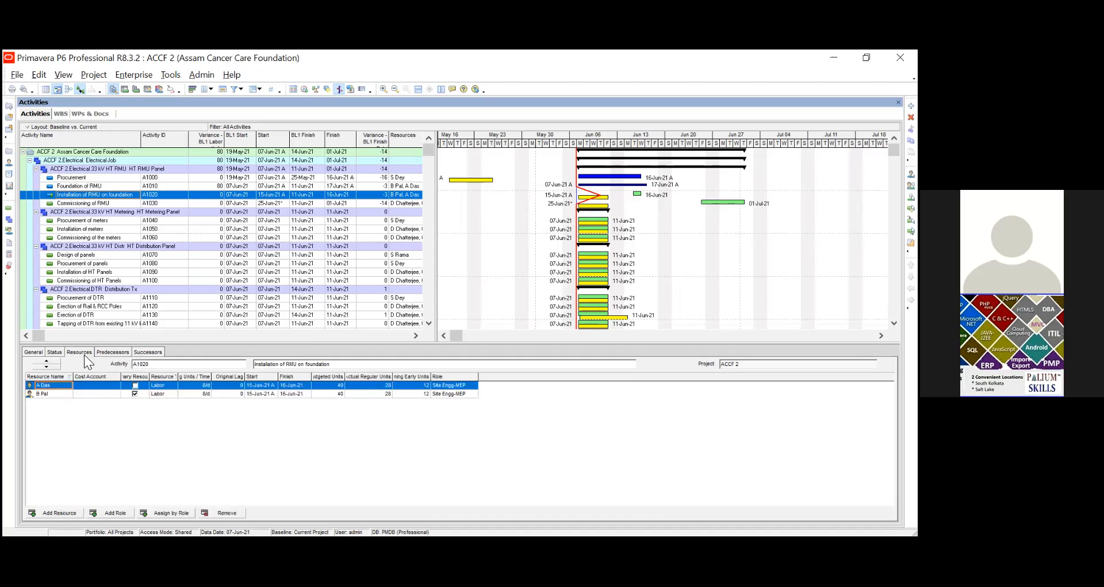
left_click(34, 353)
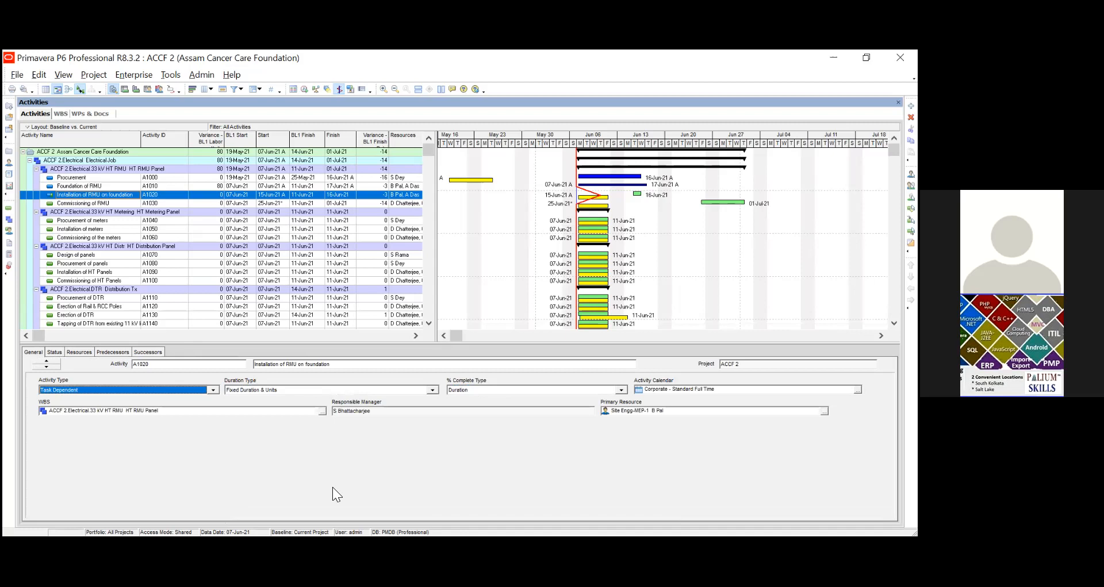